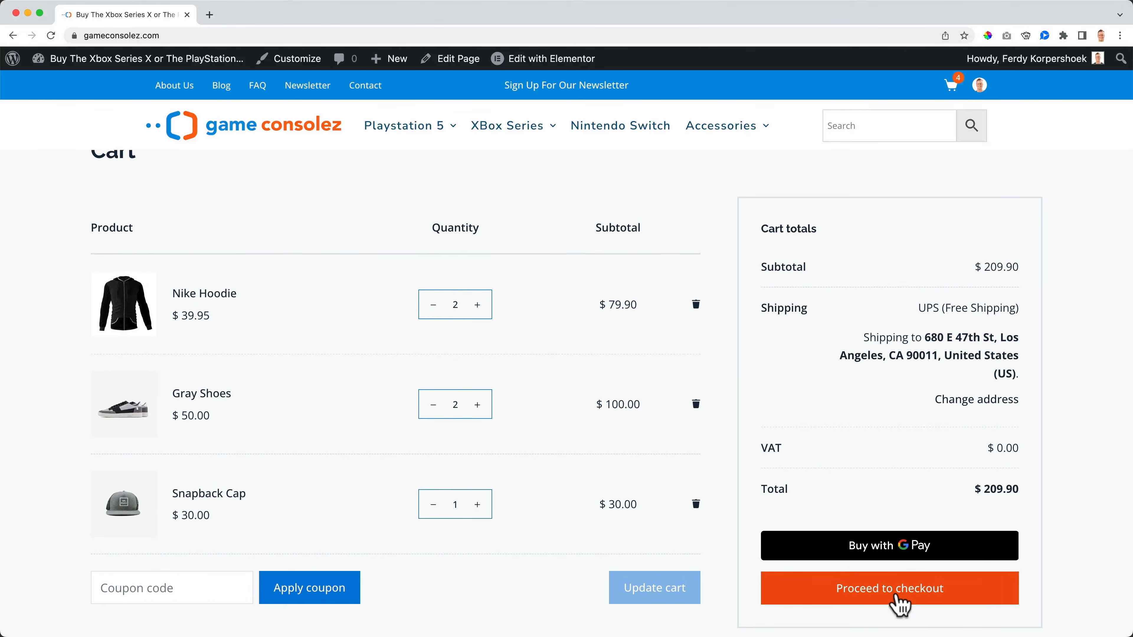
Step: Proceed from the cart to checkout and review the order summary and payment methods
left_click(895, 597)
scroll(297, 406, "down", 6)
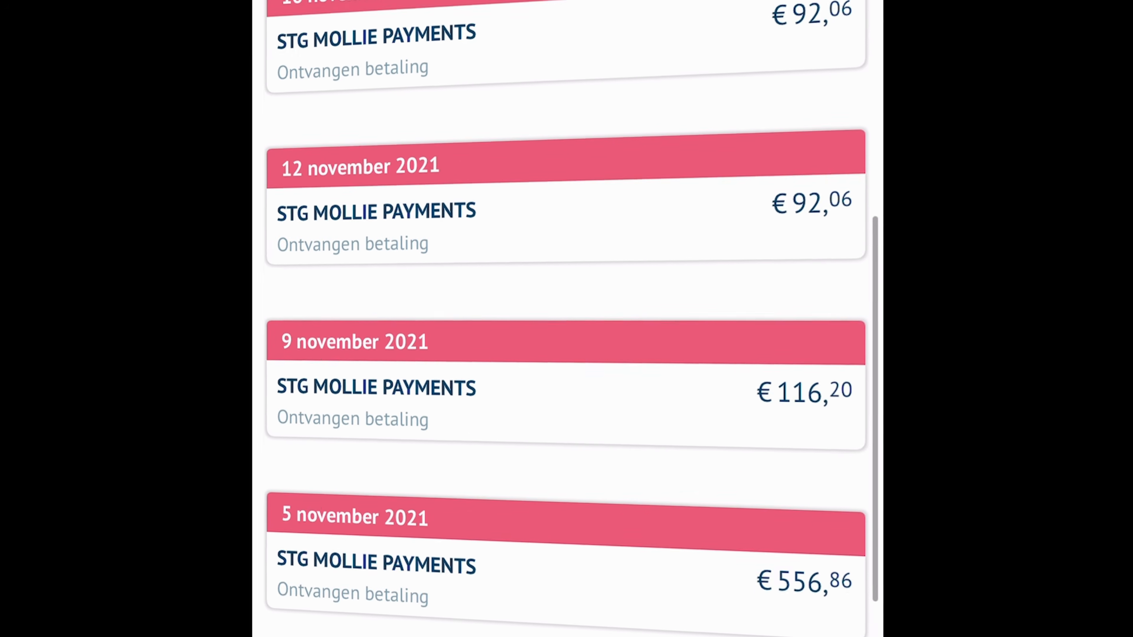
scroll(567, 318, "up", 5)
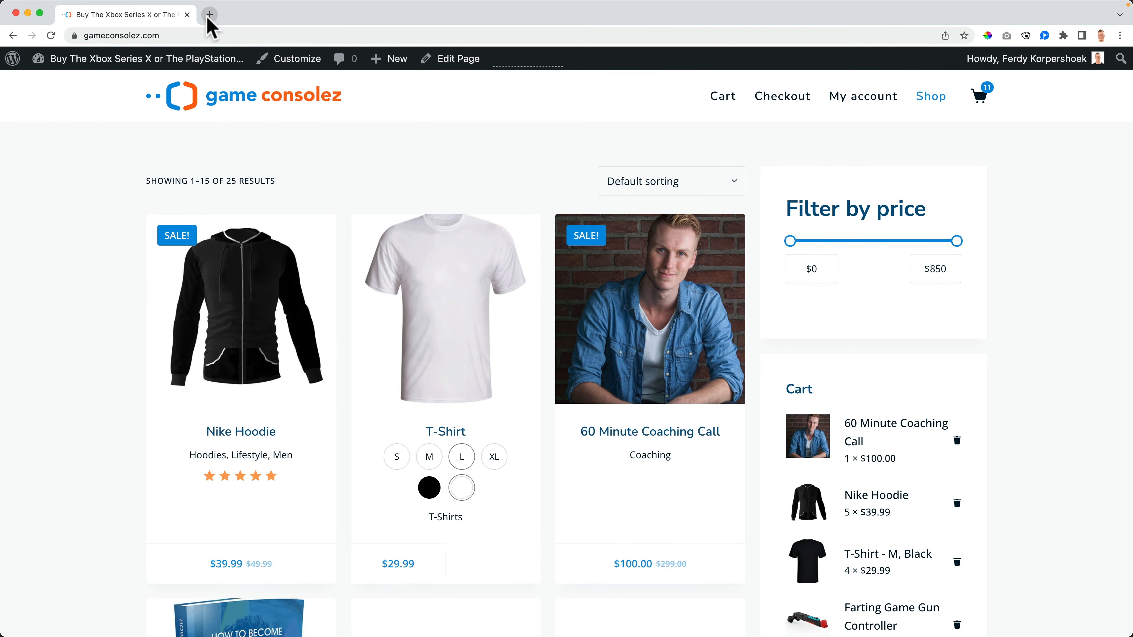
Step: Load Stripe's homepage via ferdykorp.com/stripe in a new browser tab
left_click(209, 15)
type("ferdykor")
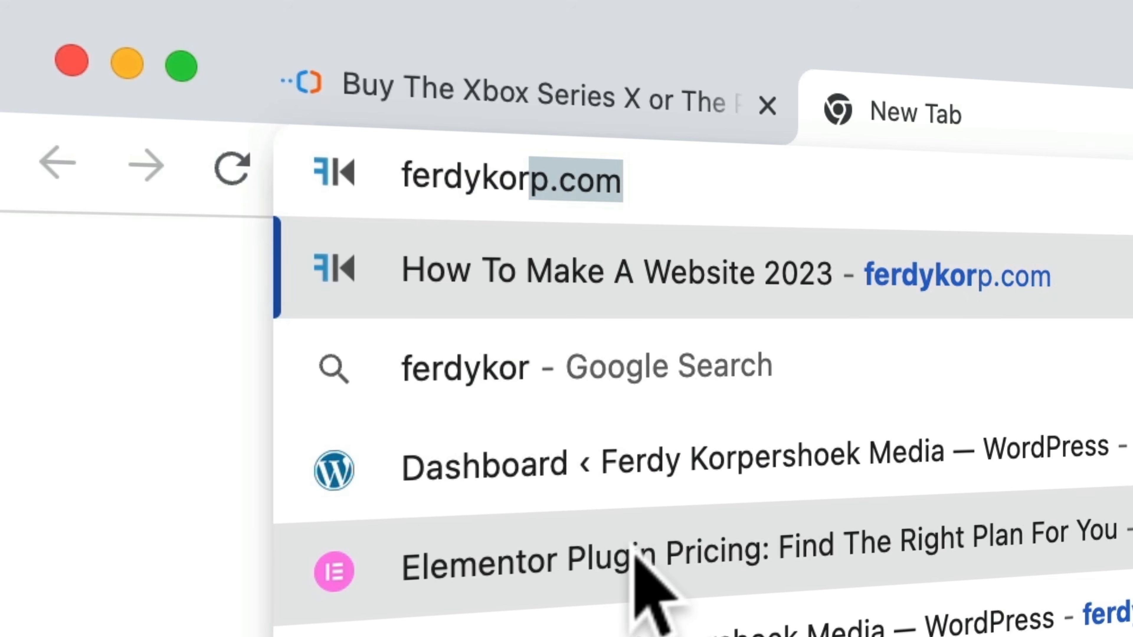
type("p.com/stripe")
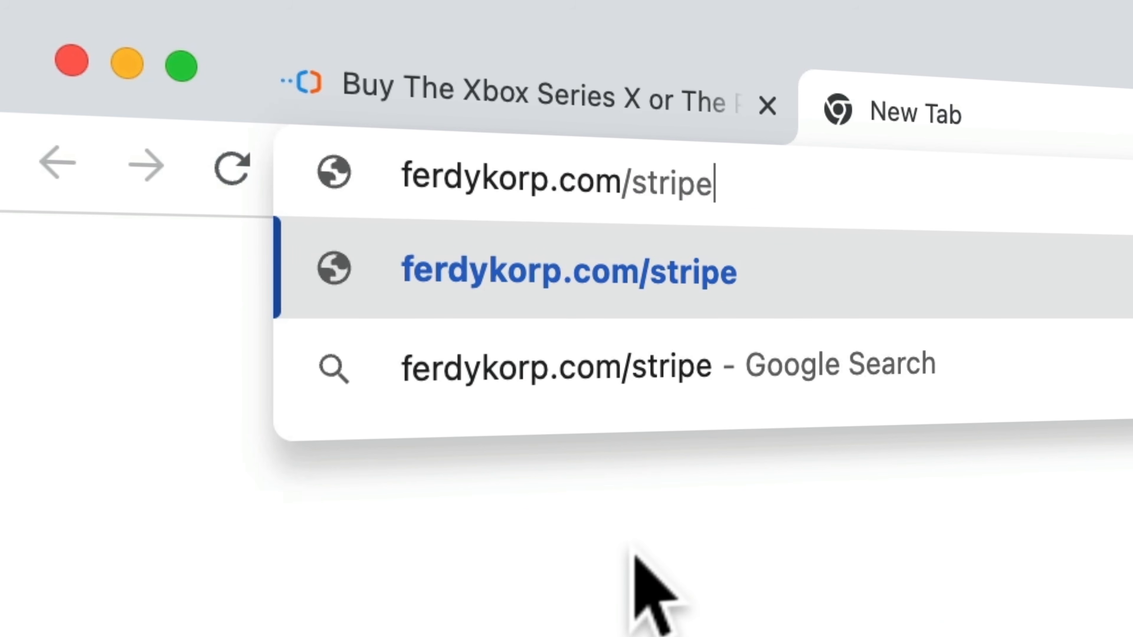
key("Return")
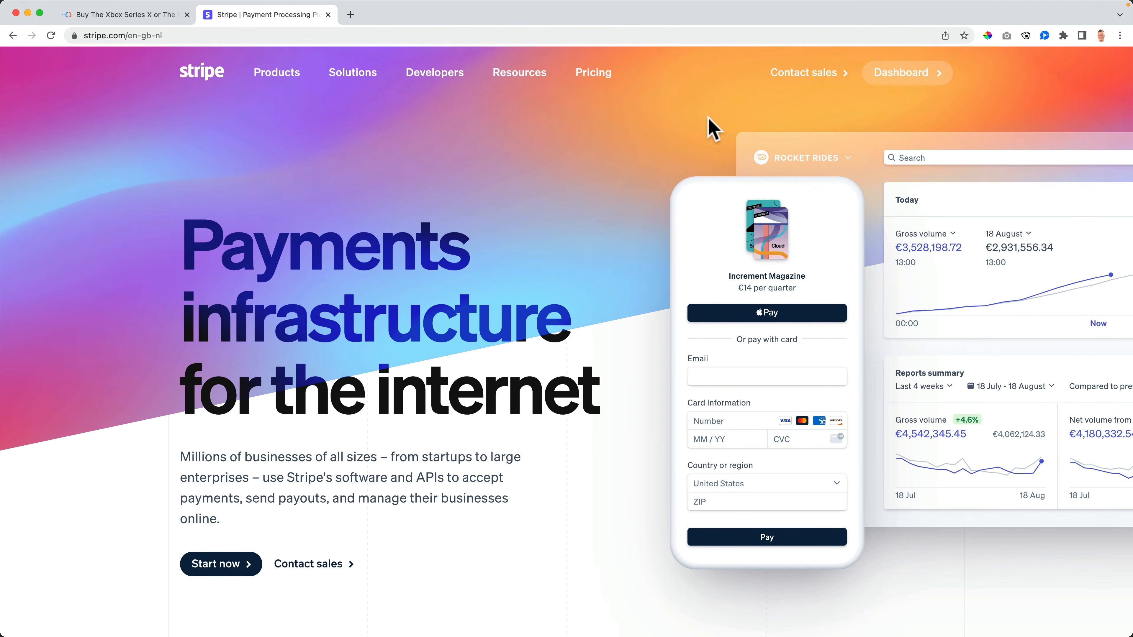
left_click(350, 15)
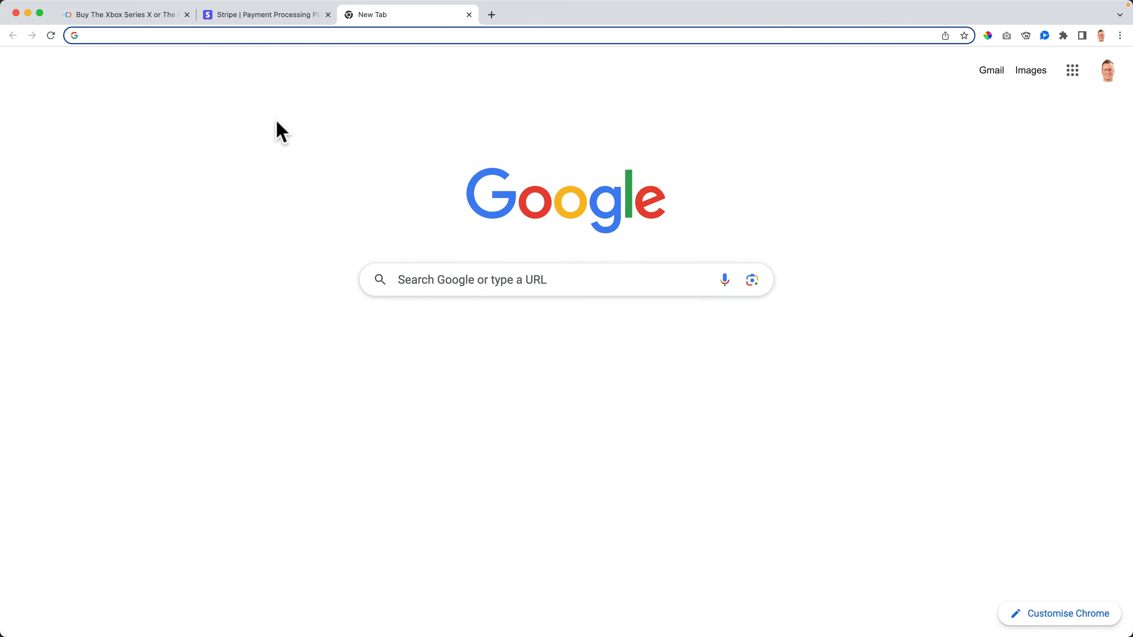
Step: Search YouTube for 'stripe ferdy', preview the first result, then close the YouTube tab
type("you")
key("Return")
left_click(343, 67)
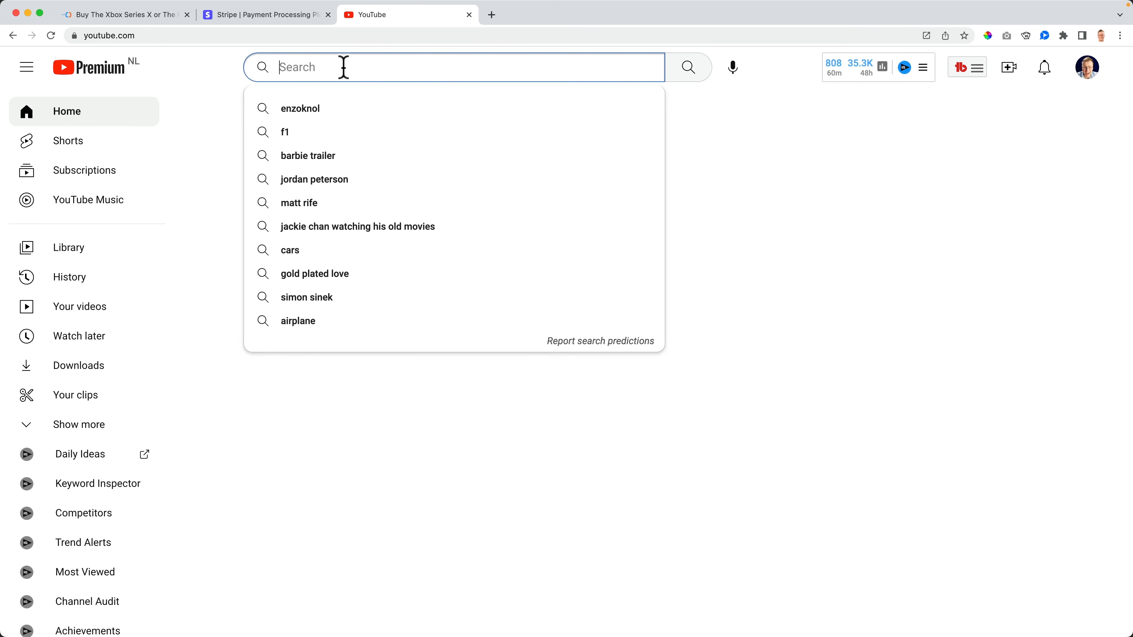
type("stripe ferdy")
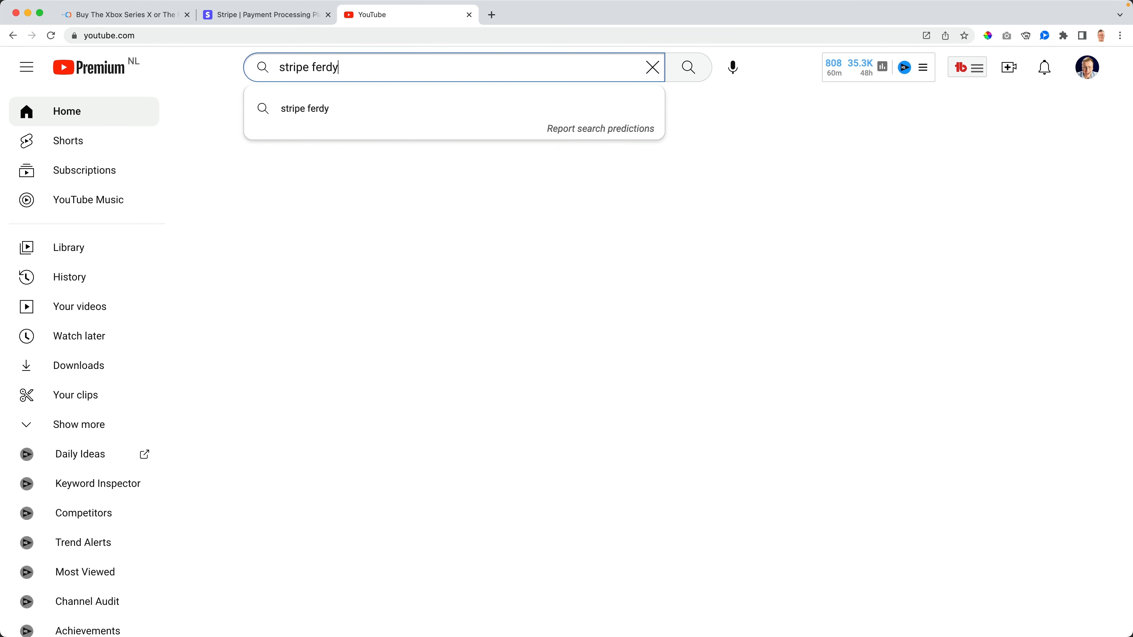
key("Return")
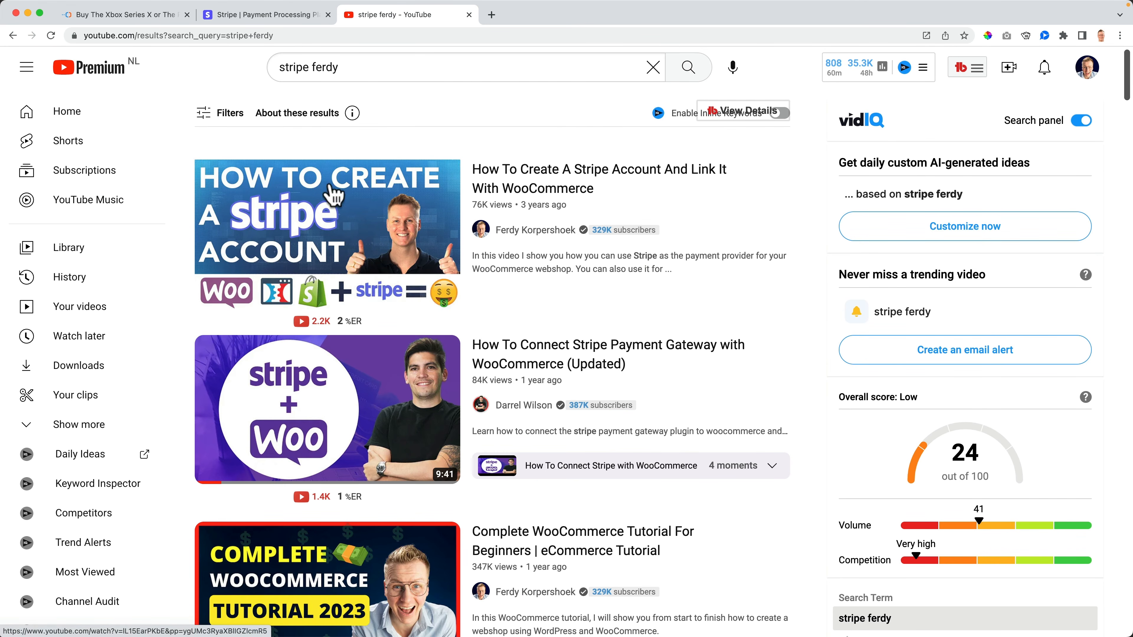
mouse_move(336, 172)
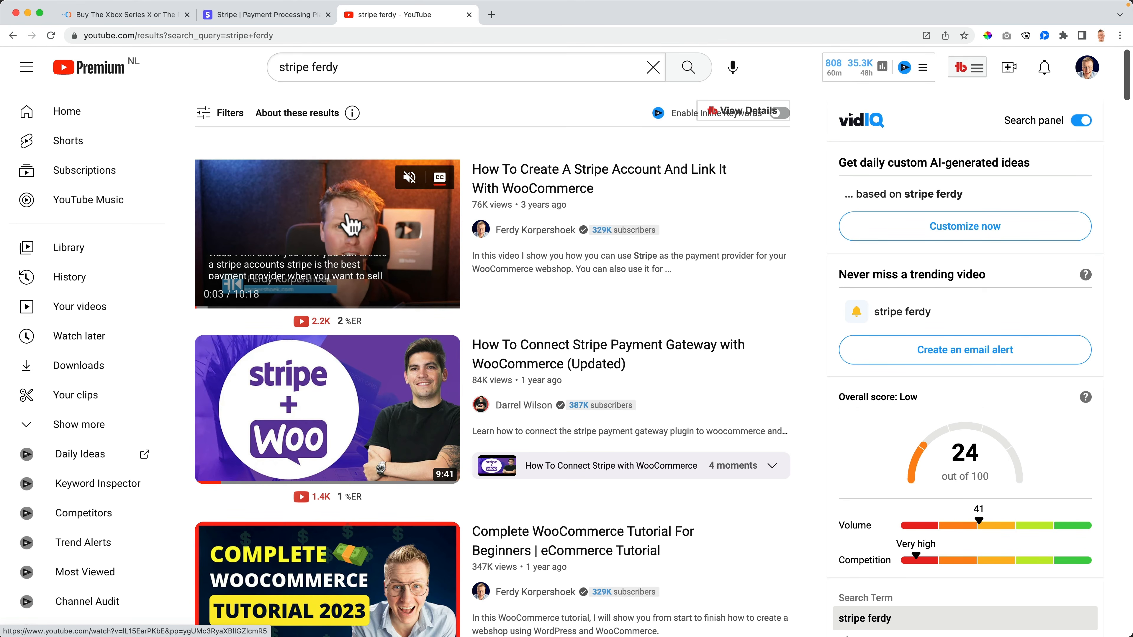
left_click(469, 16)
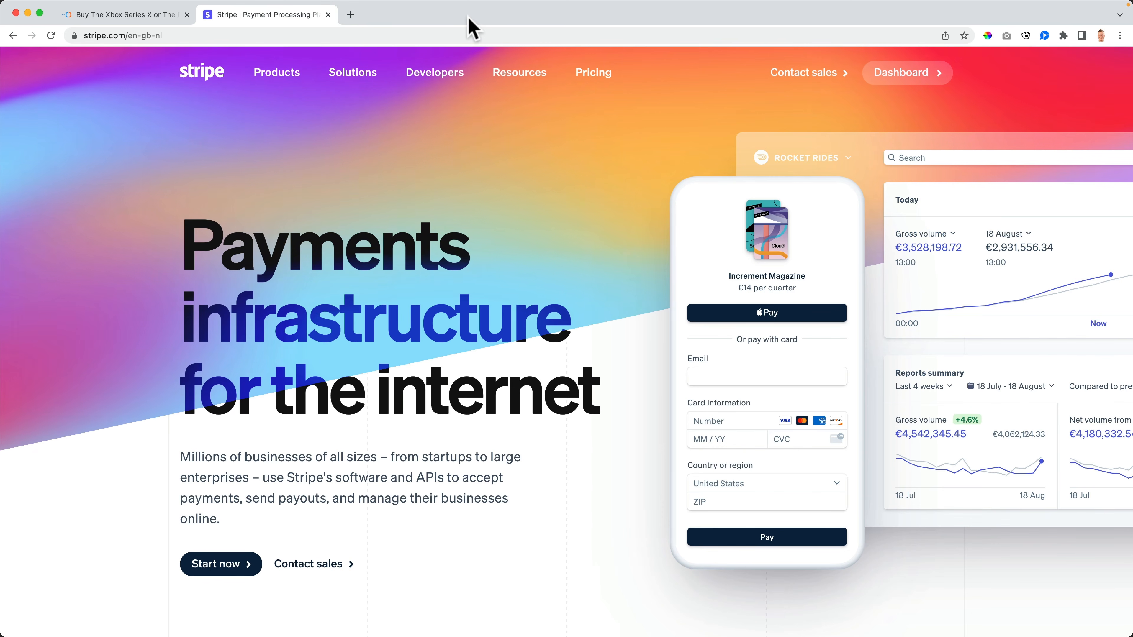
Step: Hide the WooCommerce Status and Recent Reviews boxes on the WordPress dashboard
left_click(328, 14)
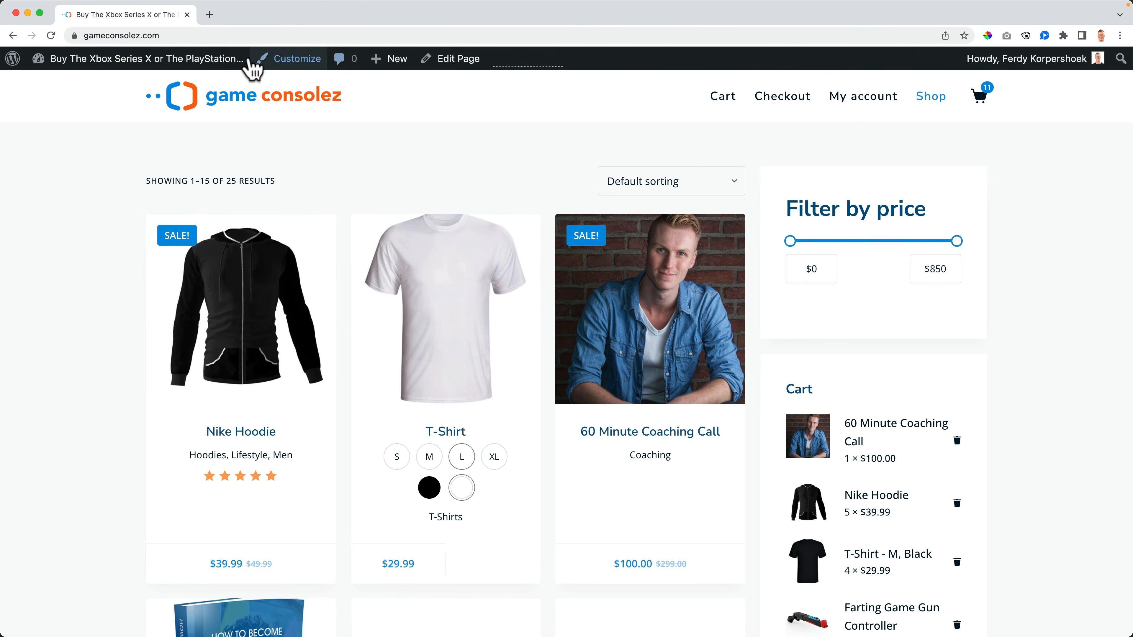
left_click(173, 59)
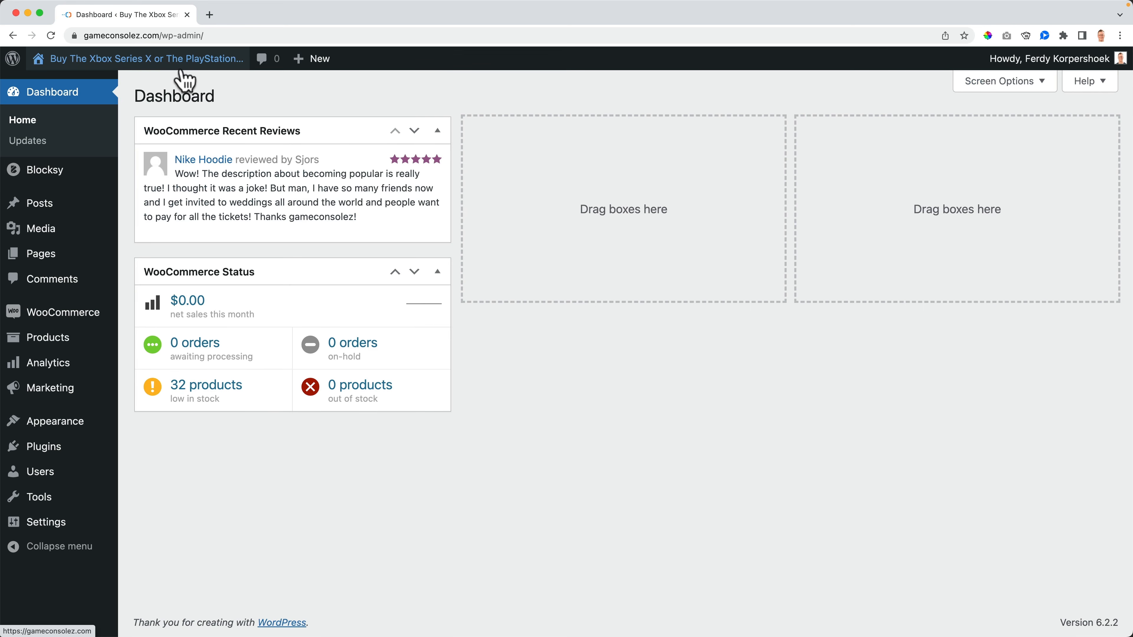
left_click(981, 82)
left_click(670, 160)
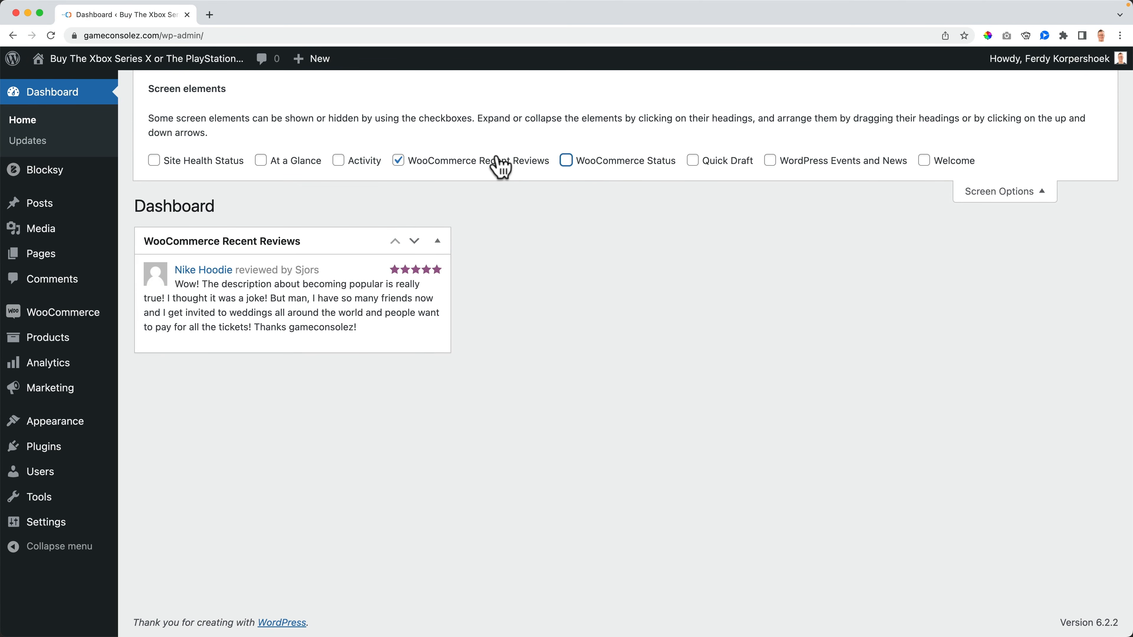
left_click(497, 161)
left_click(1022, 191)
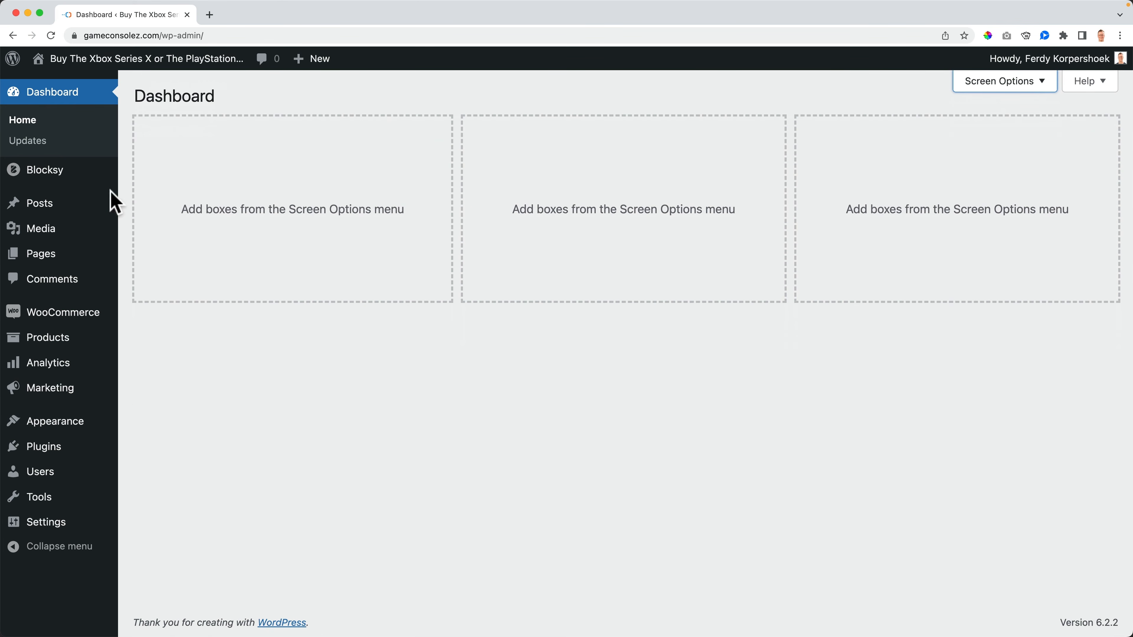
Step: Go to Plugins > Add New and focus the plugin search
mouse_move(45, 457)
left_click(150, 472)
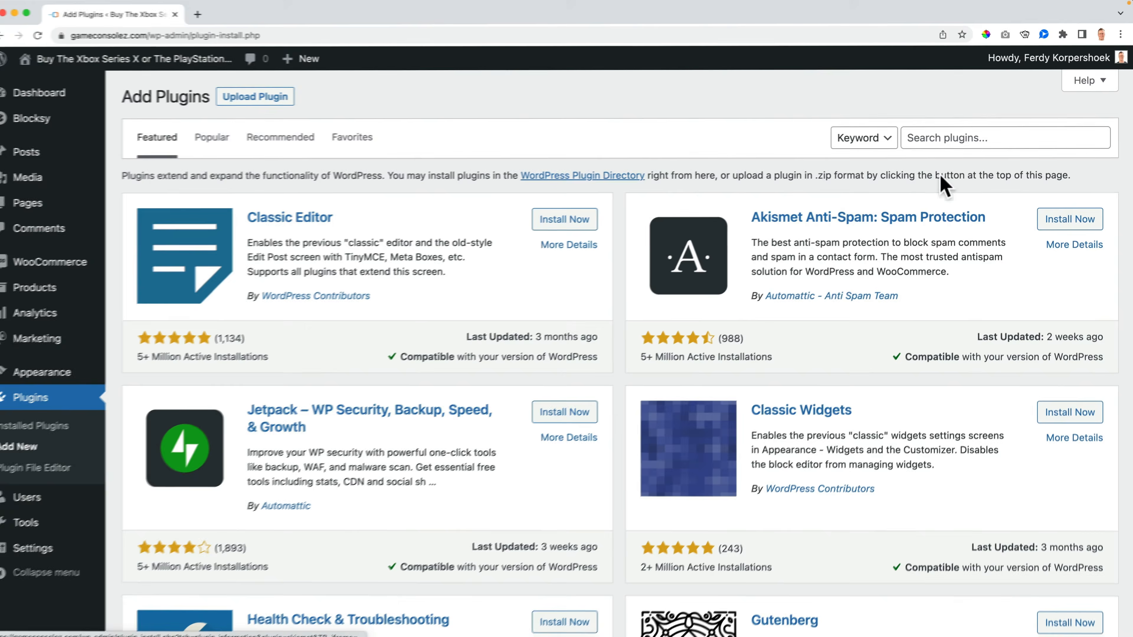
left_click(943, 137)
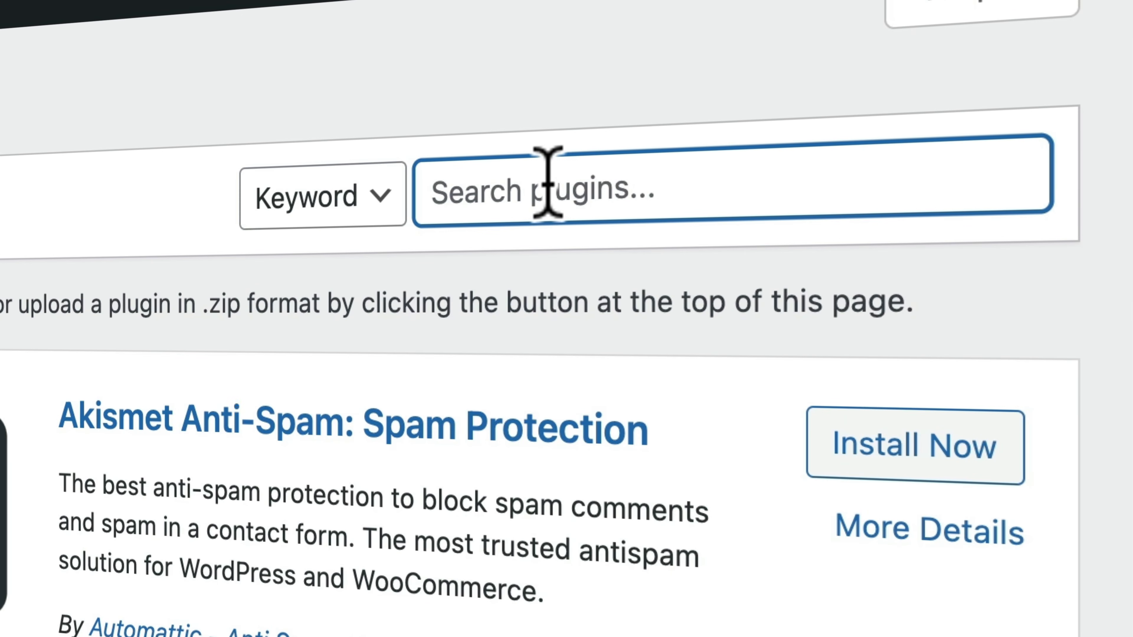
Step: Search plugins for 'checkout plugins', then install and activate Stripe Payments For WooCommerce
type("chekout plugins")
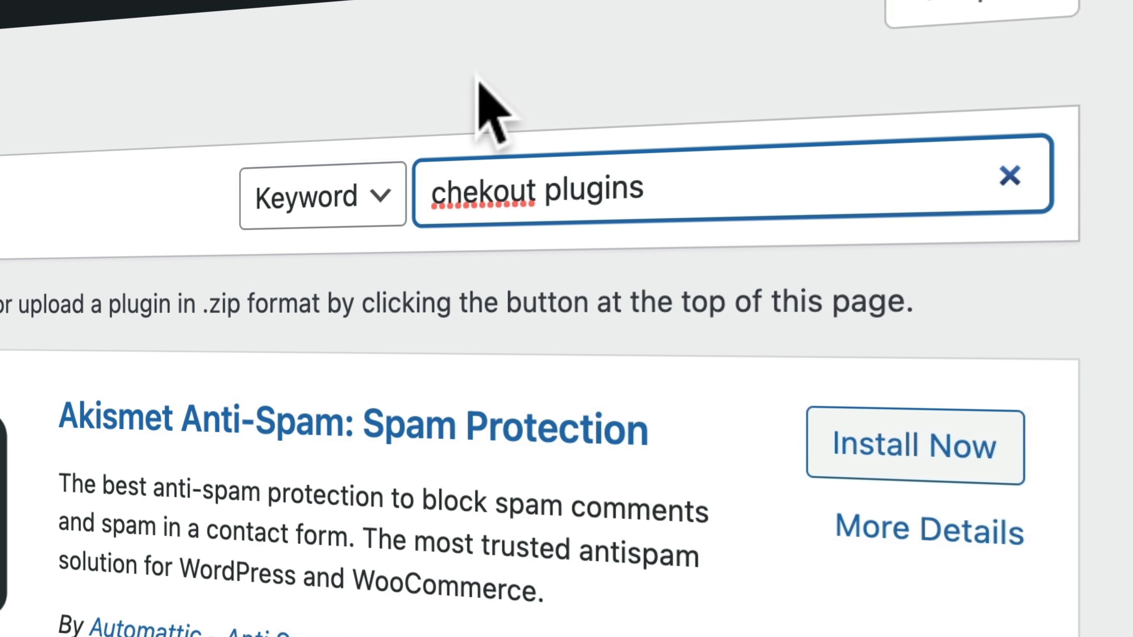
left_click(483, 190)
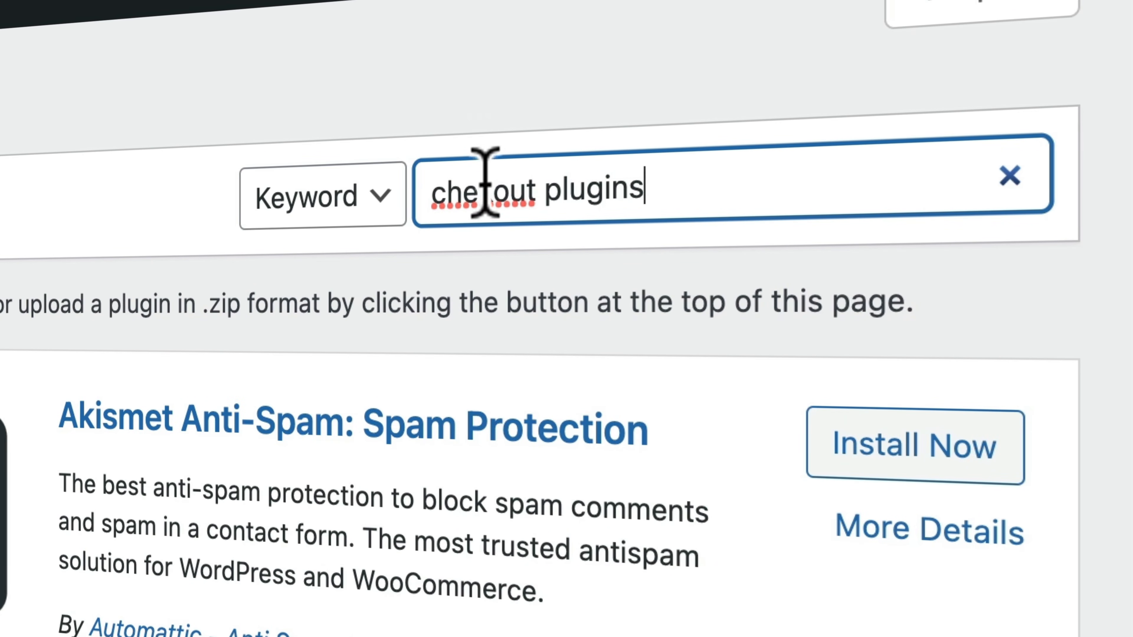
type("c")
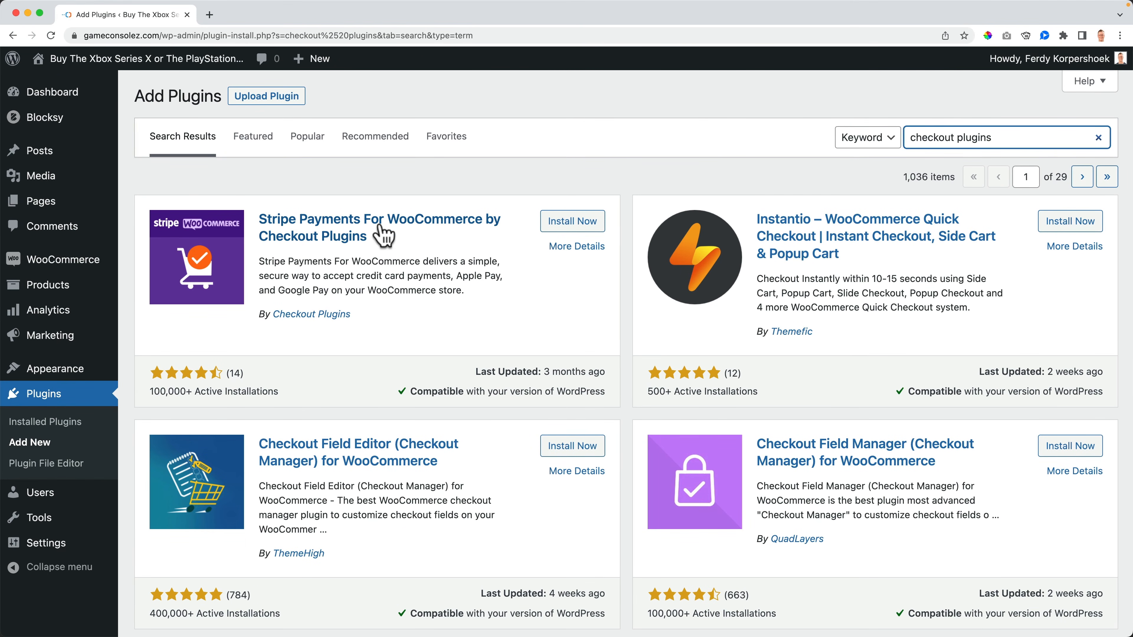
left_click(570, 222)
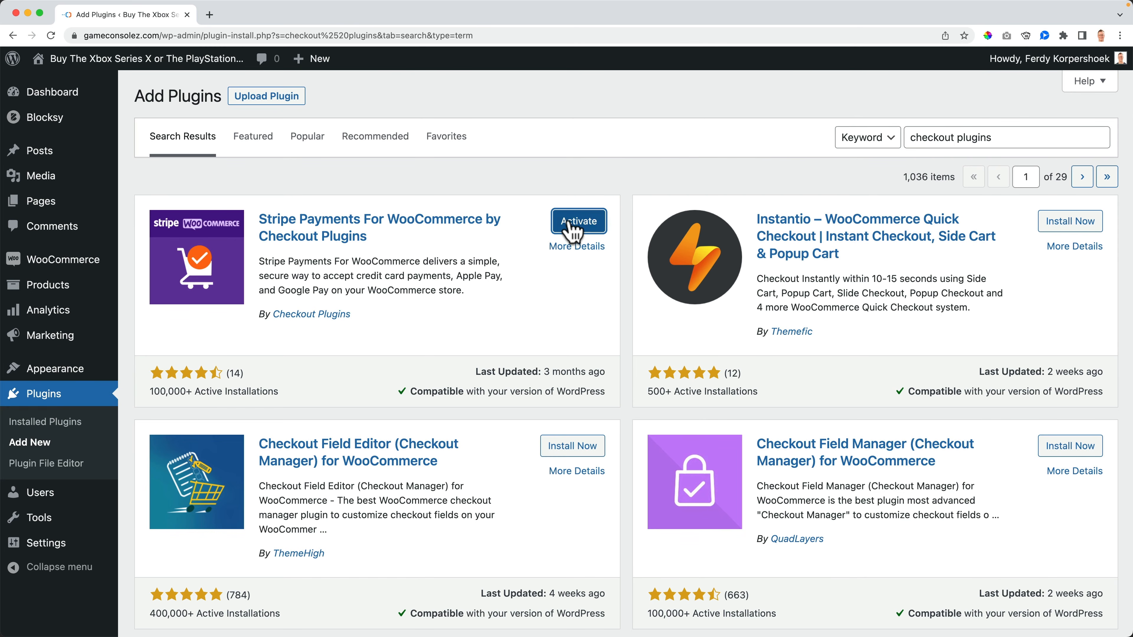
left_click(576, 228)
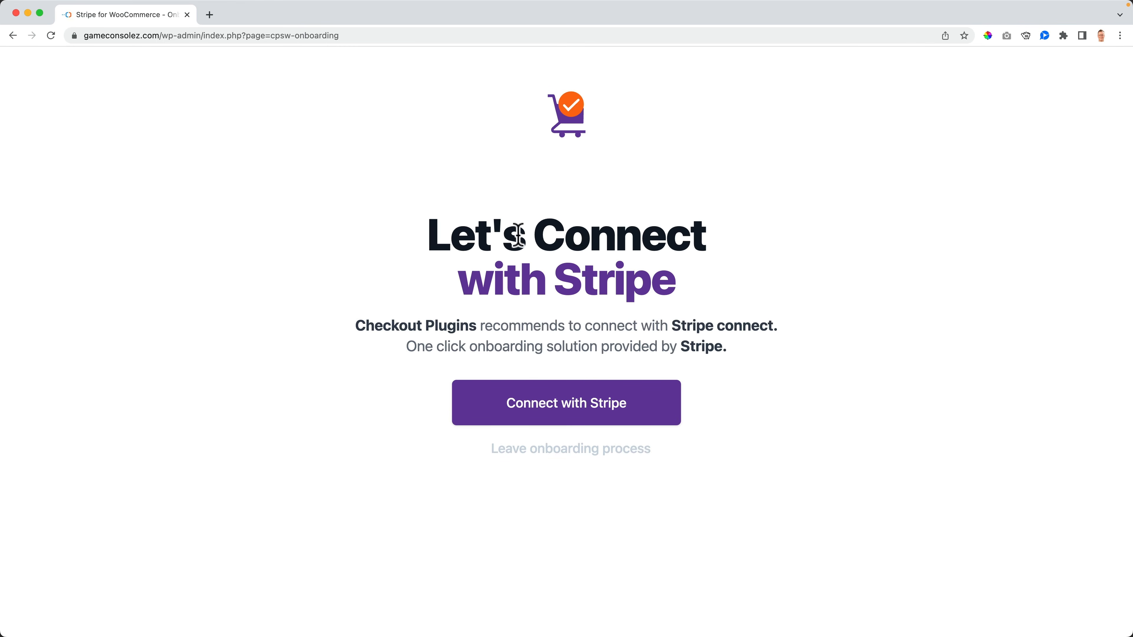
Step: Connect the chosen Stripe account, then enable the Stripe gateways and Express Checkout
left_click(575, 397)
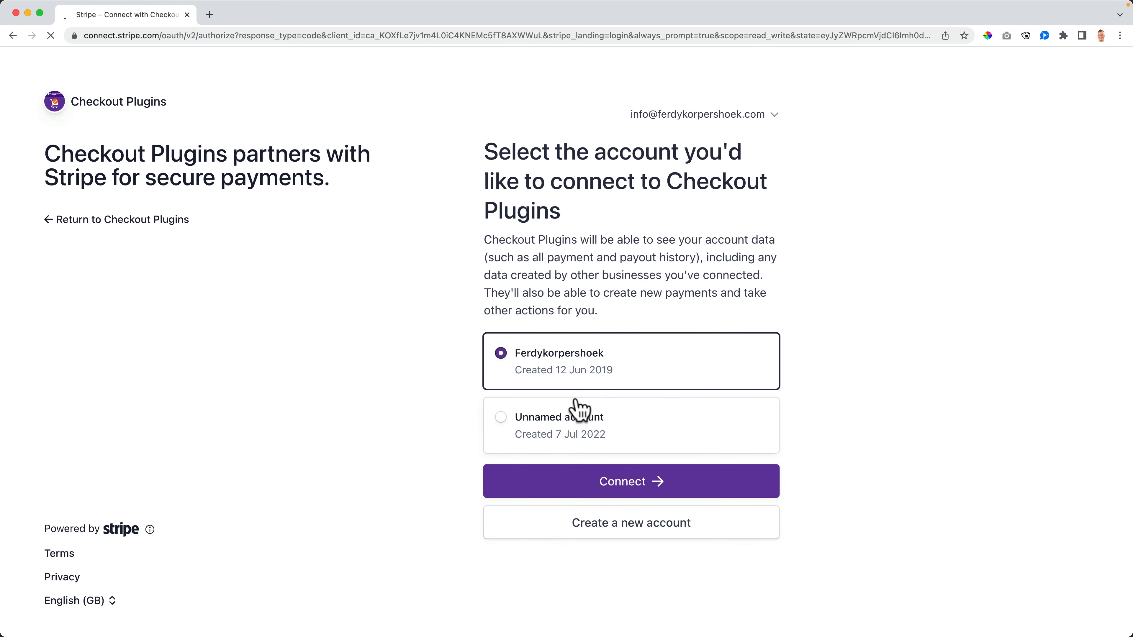
left_click(624, 484)
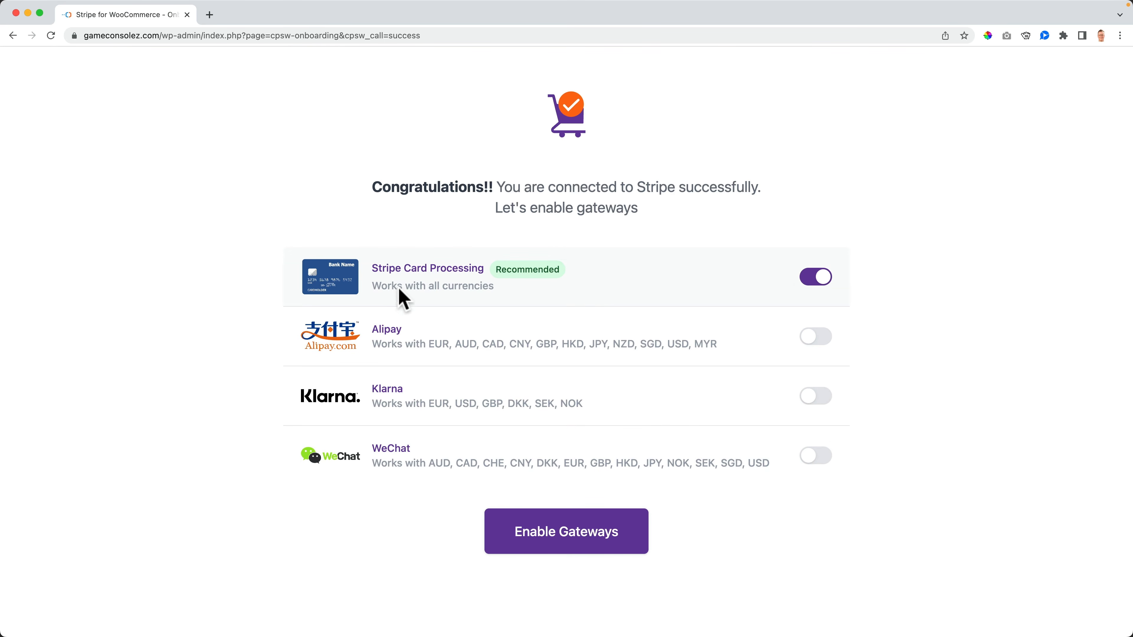
left_click(563, 538)
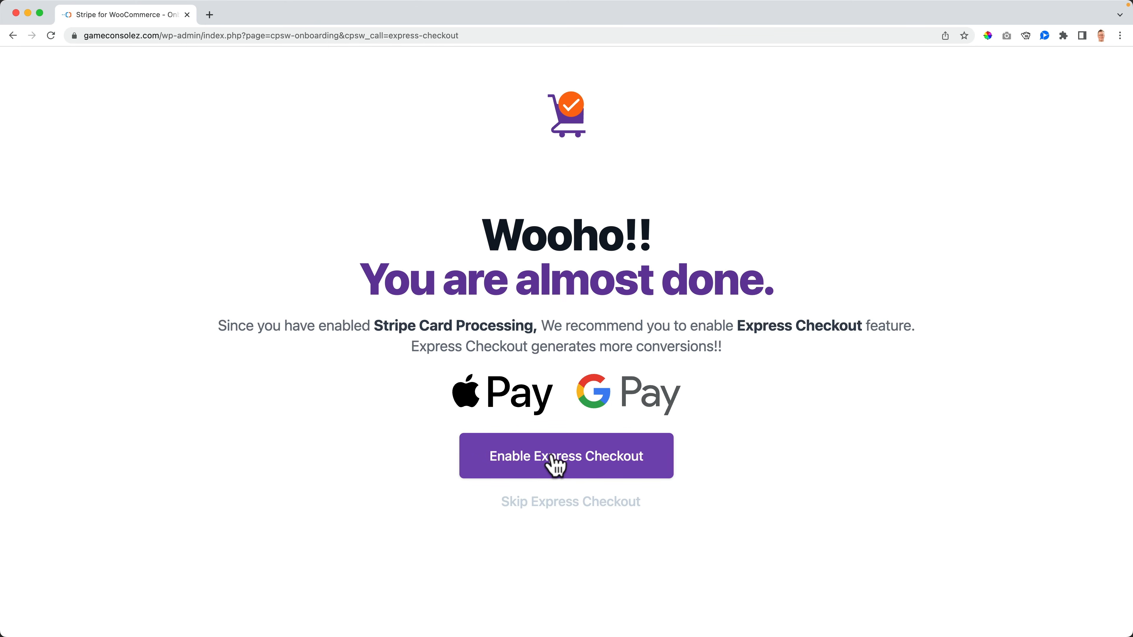
left_click(565, 467)
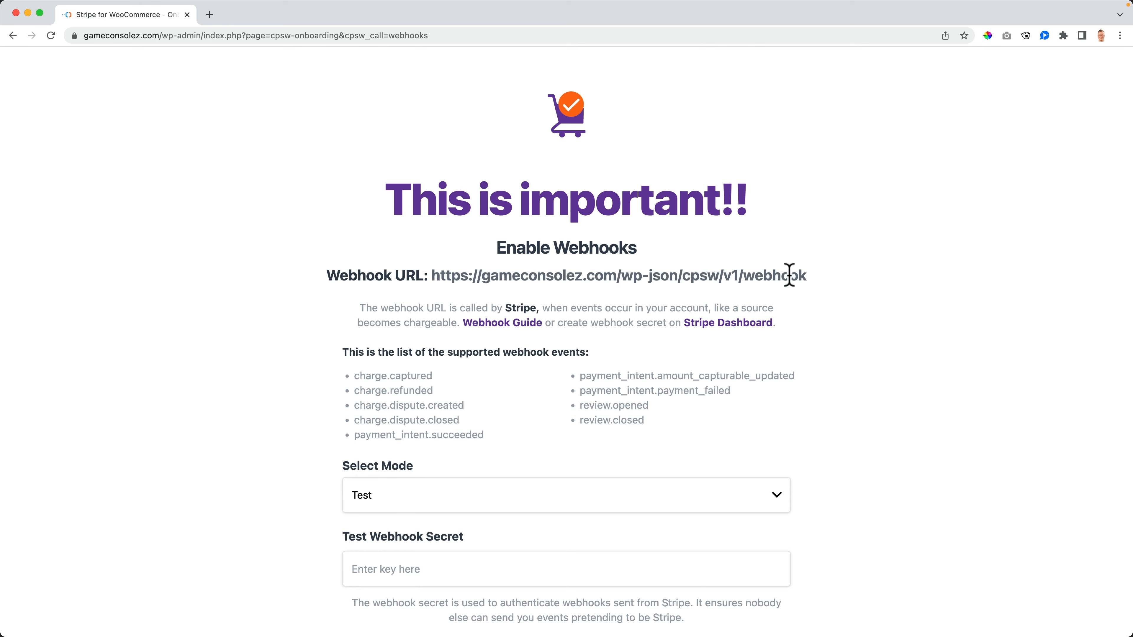
Step: Copy the store's webhook URL and open Stripe's webhooks/create page in a new tab
left_click_drag(809, 276, 440, 275)
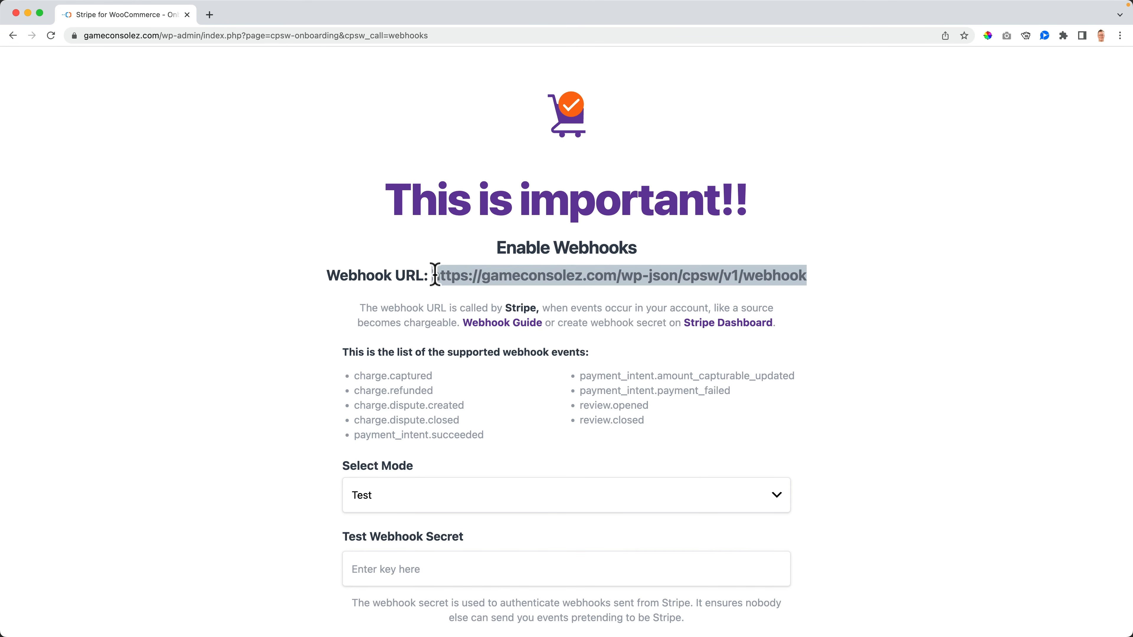
left_click(623, 342)
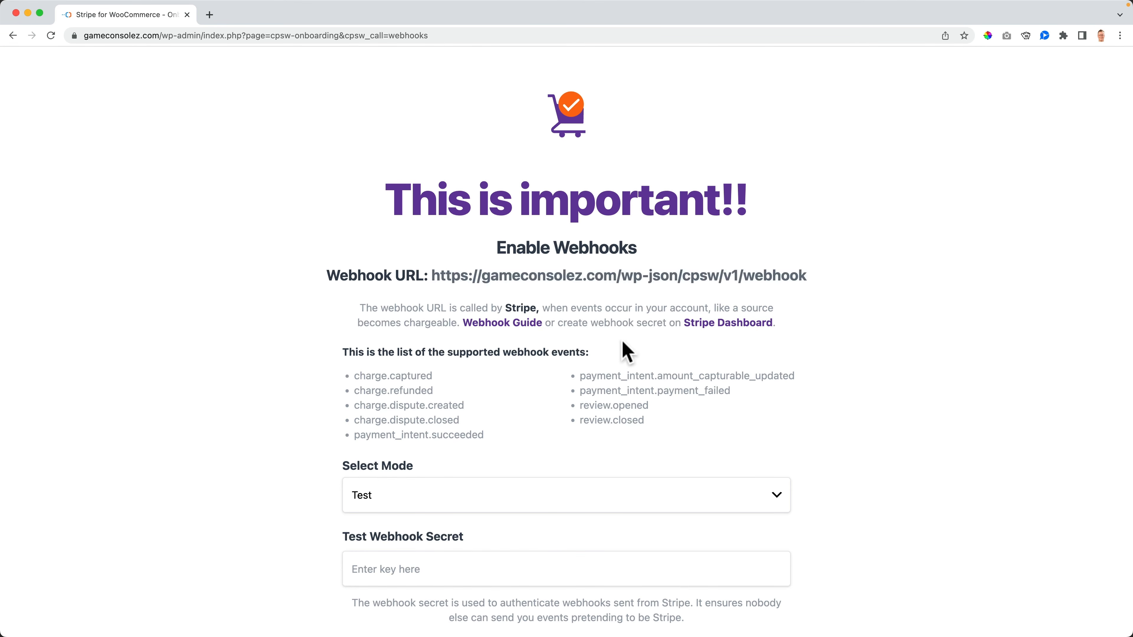
left_click(723, 325)
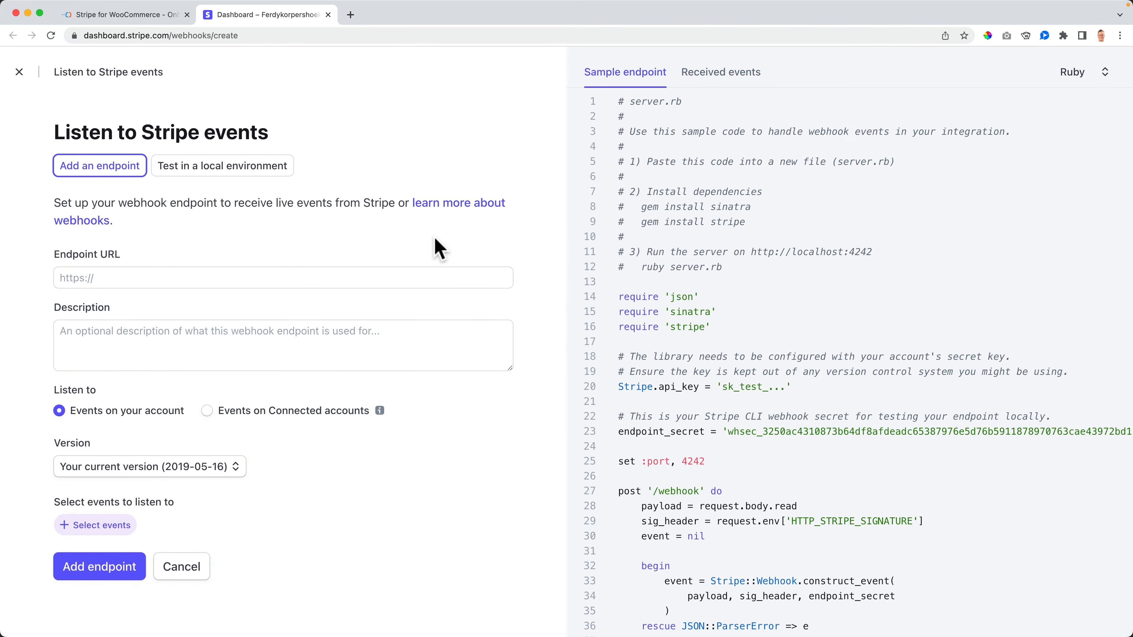
Step: Add a webhook endpoint with the pasted store URL listening to all 13 Charge events
left_click(130, 280)
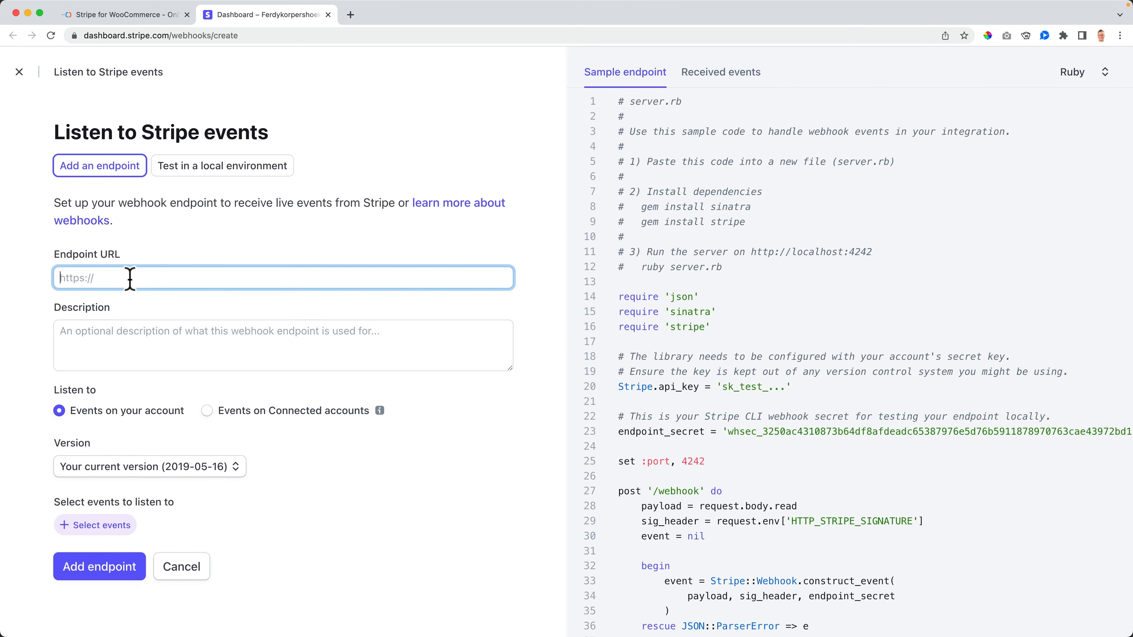
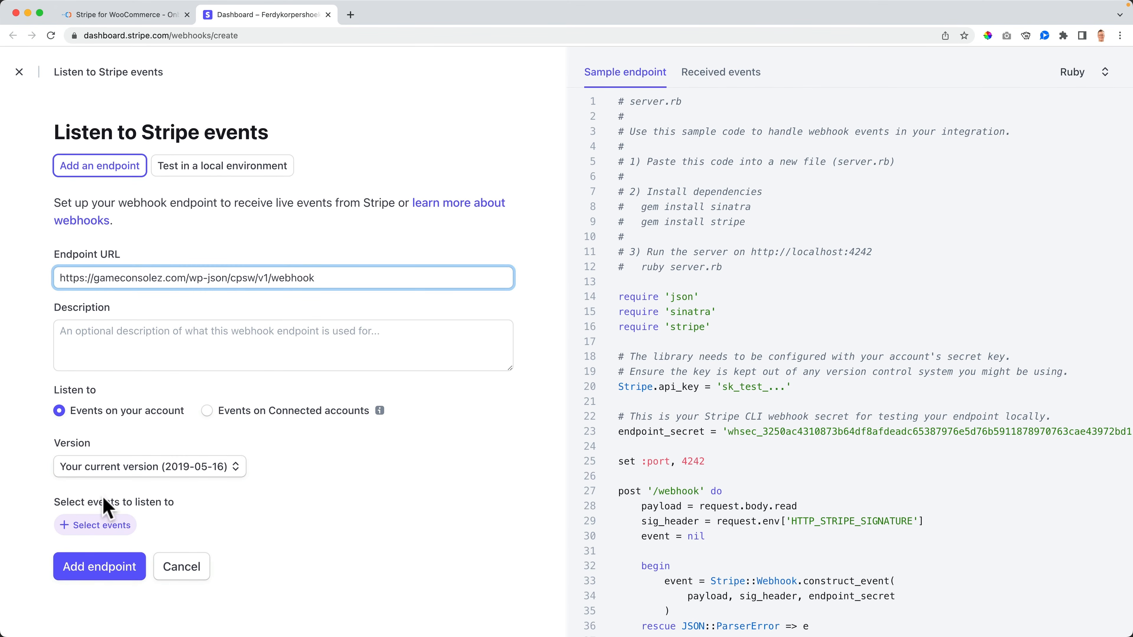
left_click(109, 527)
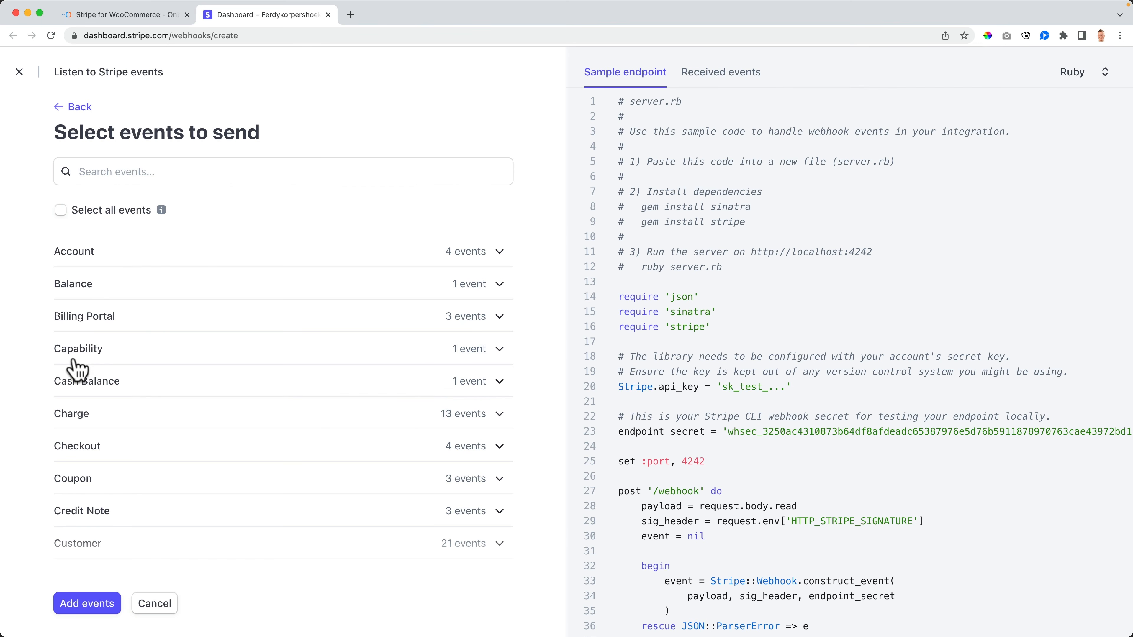
left_click(72, 418)
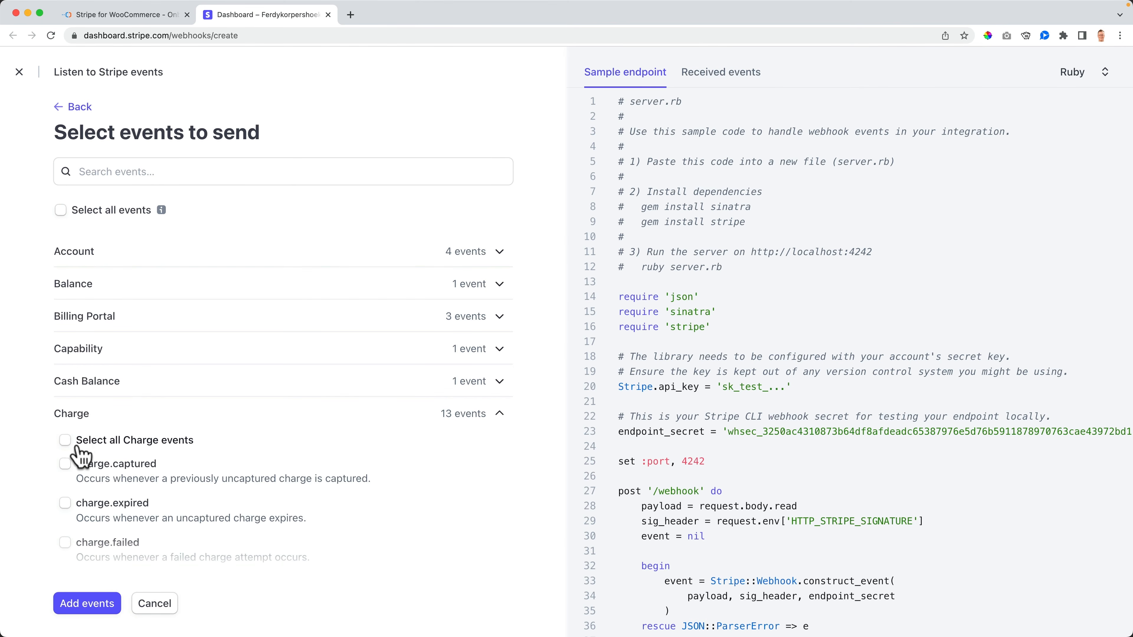
left_click(65, 441)
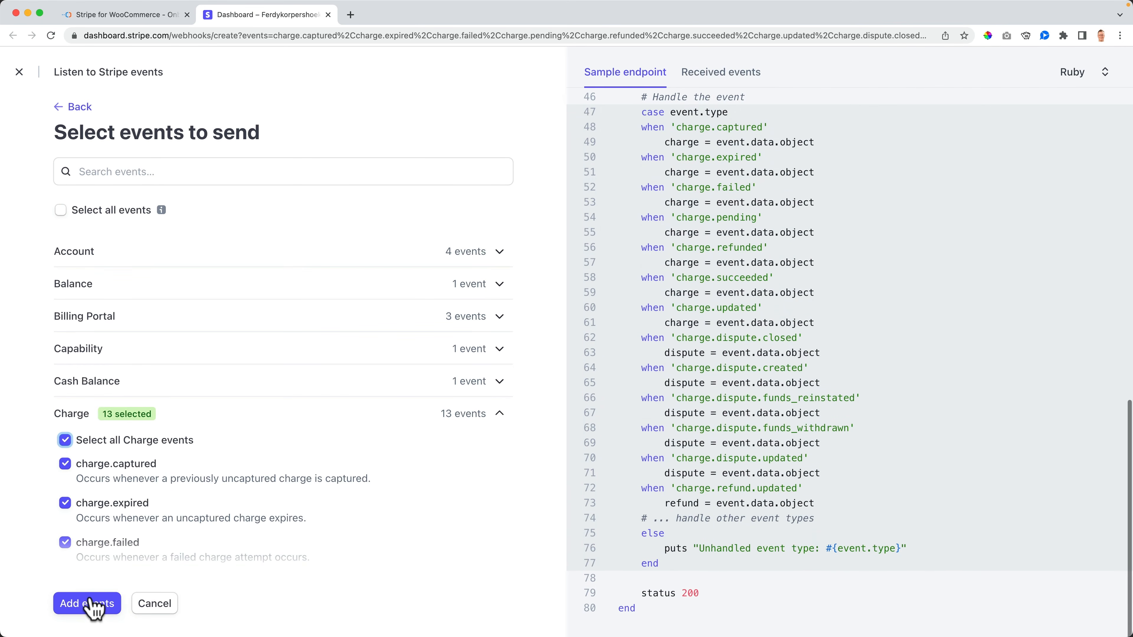
left_click(85, 602)
scroll(296, 463, "down", 8)
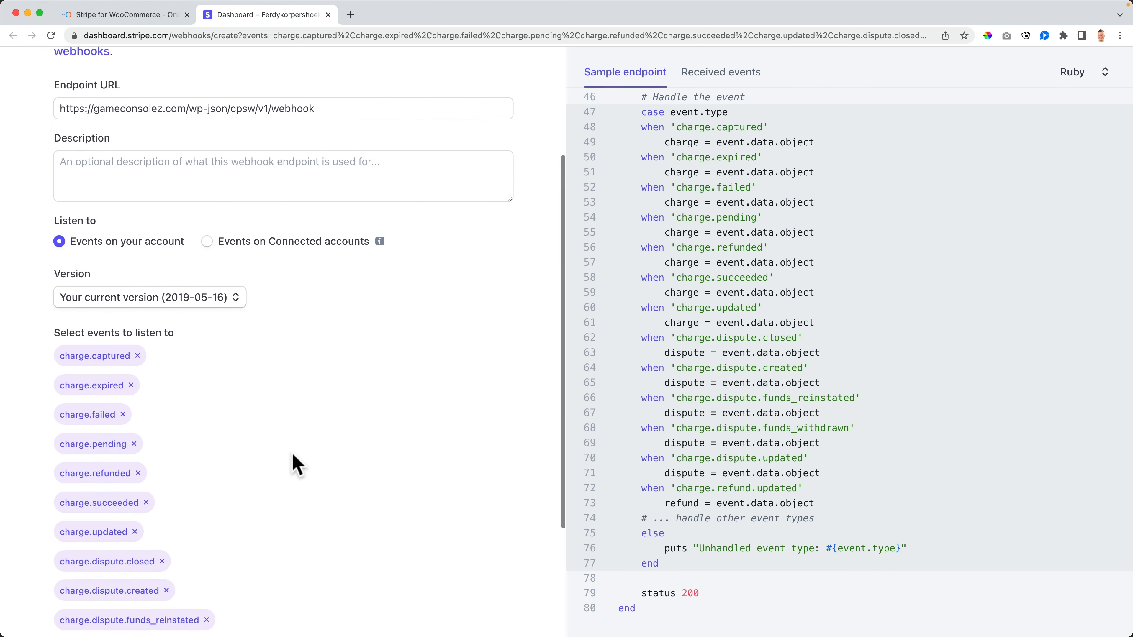
left_click(102, 607)
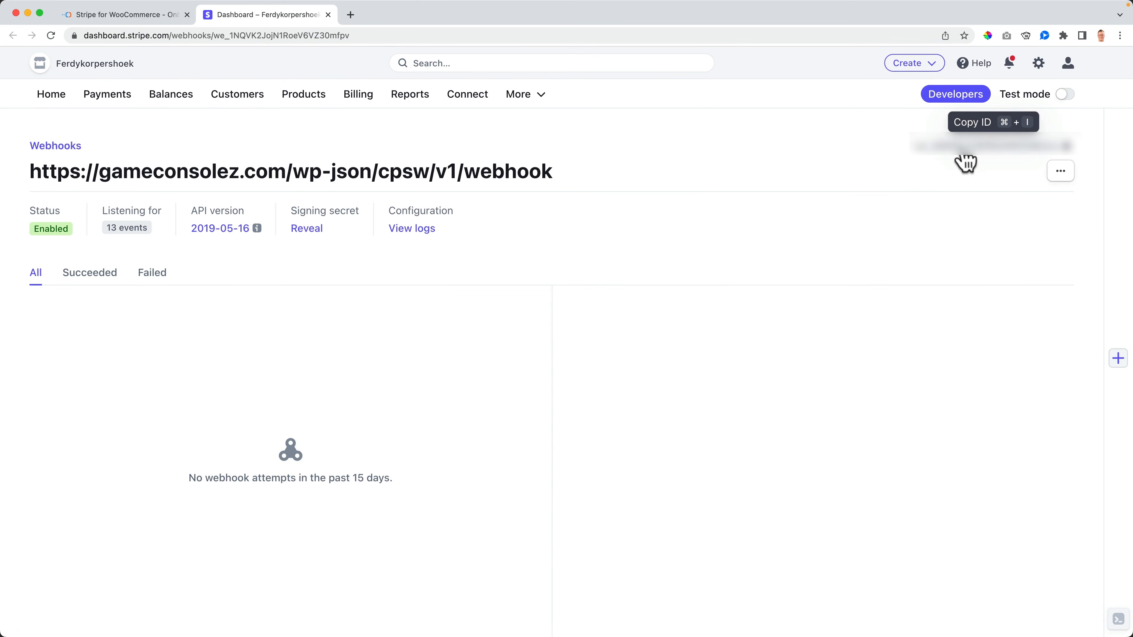
left_click(965, 158)
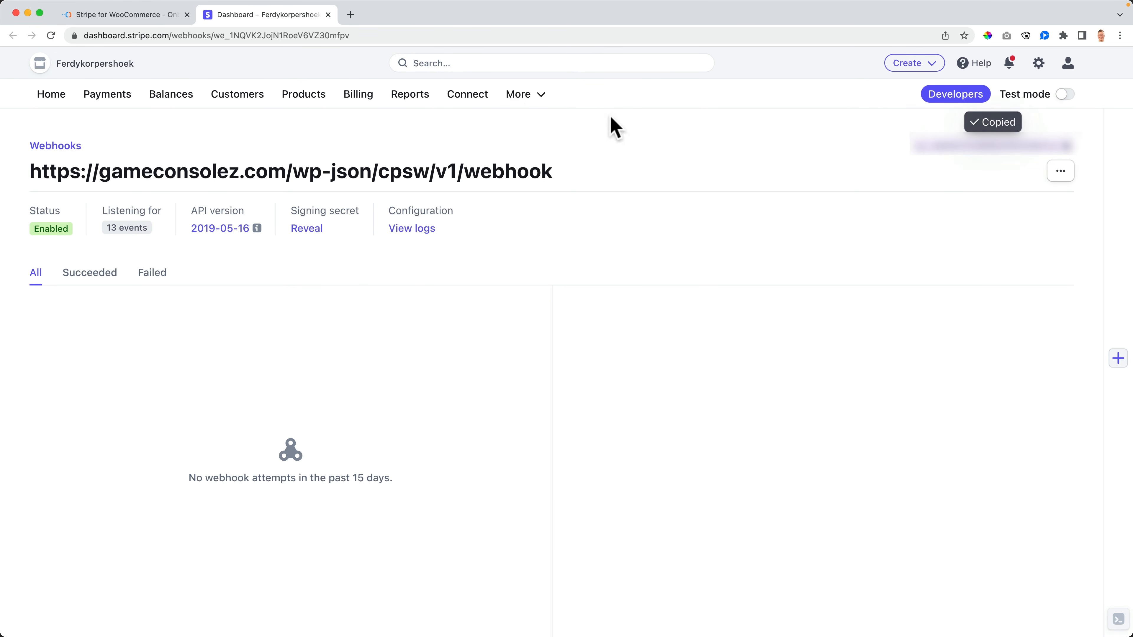
Step: Set the webhook mode to Live, paste the Live Webhook Secret, and save and continue
left_click(157, 18)
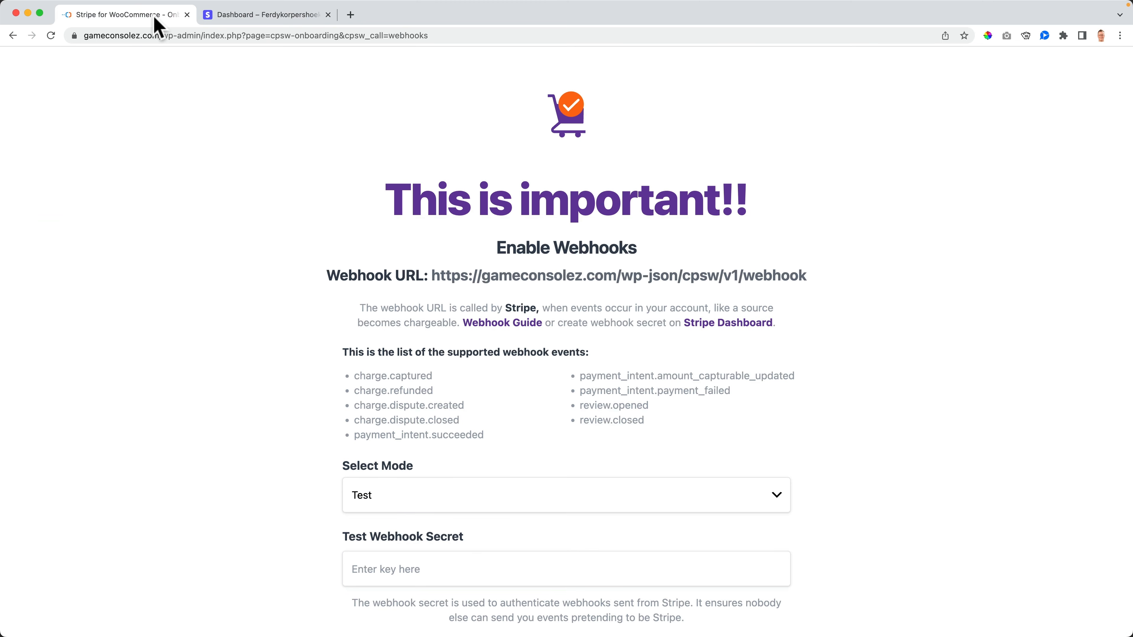
left_click(287, 18)
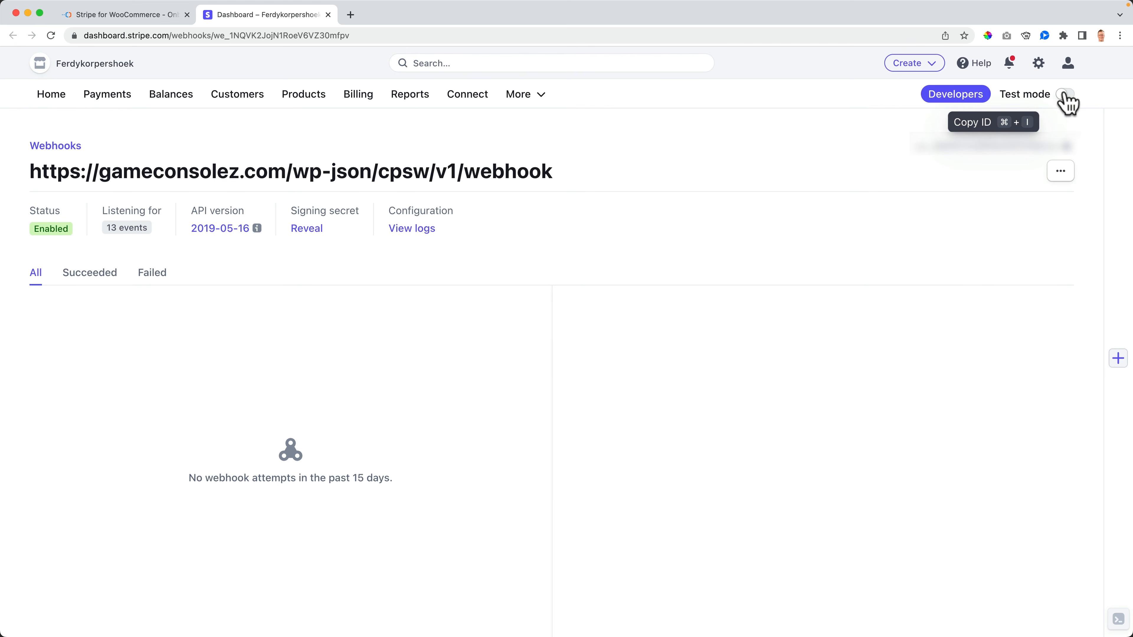
left_click(136, 18)
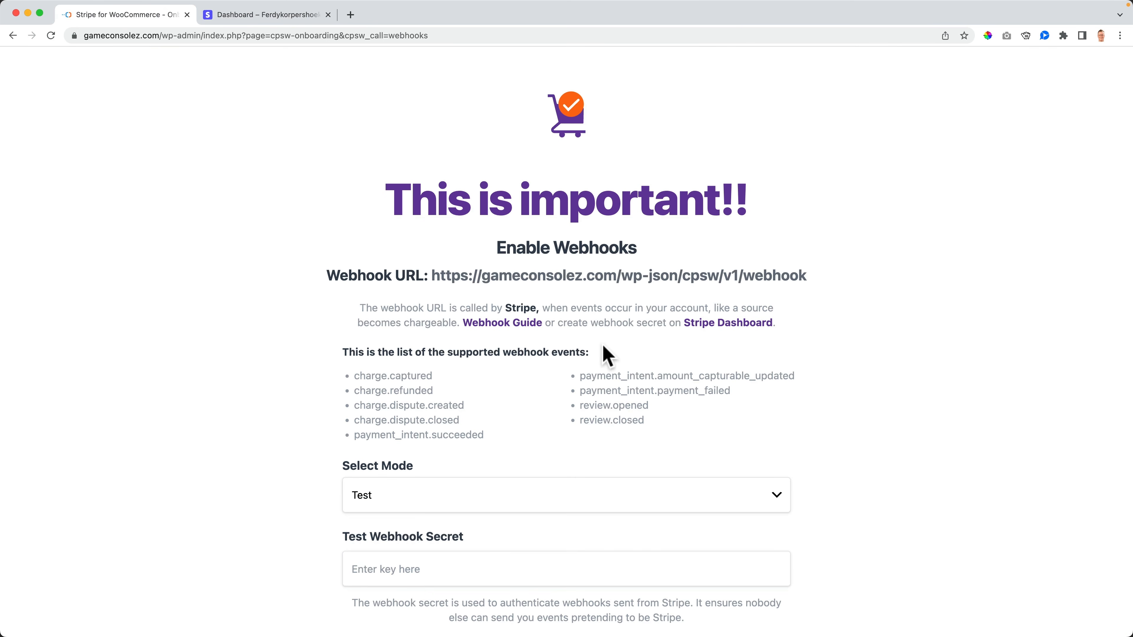
scroll(611, 355, "down", 4)
left_click(411, 395)
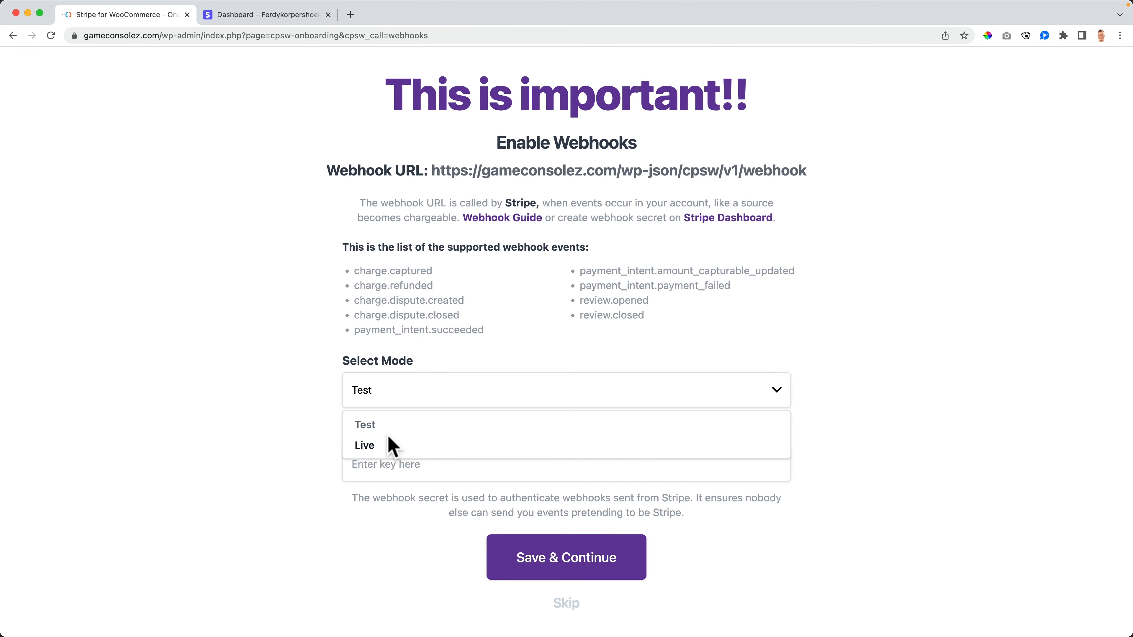
left_click(390, 445)
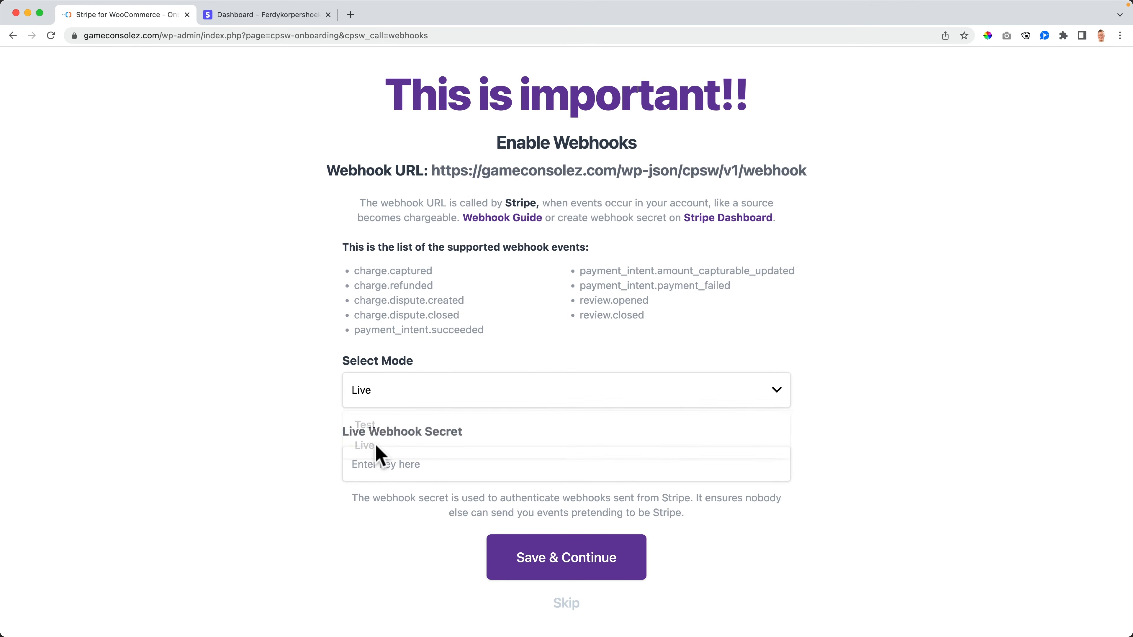
left_click(420, 467)
key("super+v")
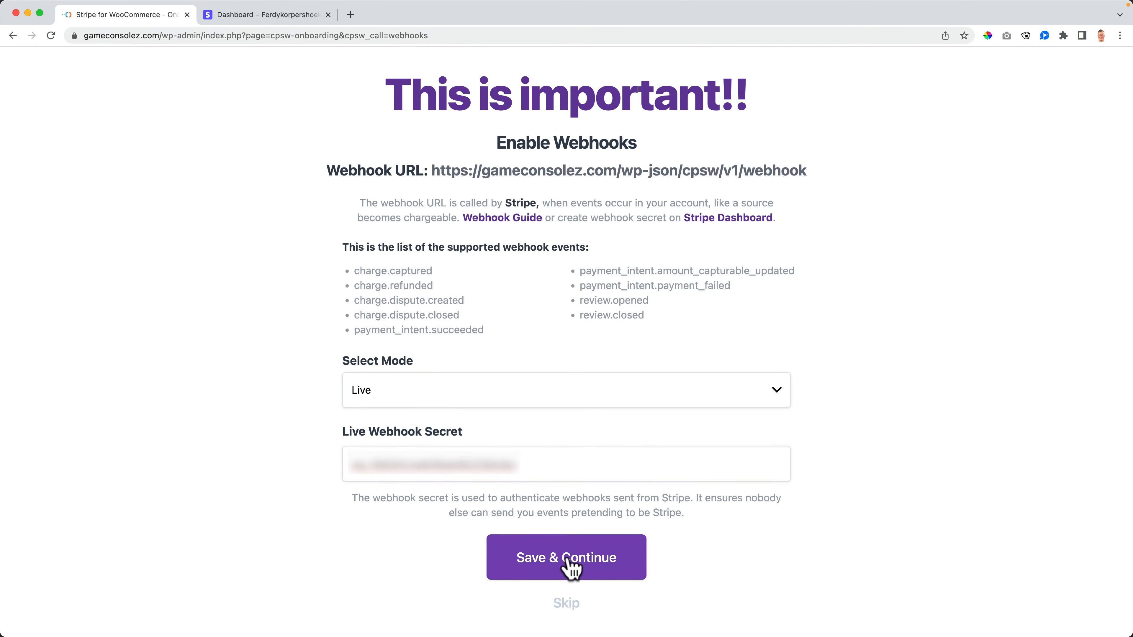
left_click(577, 566)
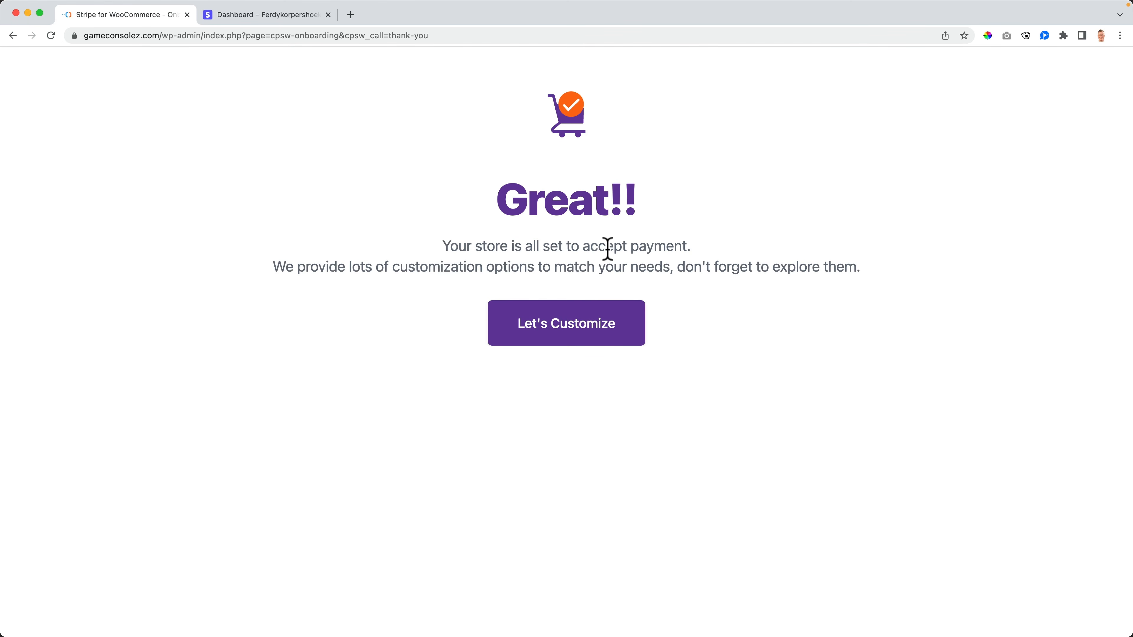
Step: Continue to customization, then open the storefront checkout and try the Credit Card (Stripe) form
left_click(560, 323)
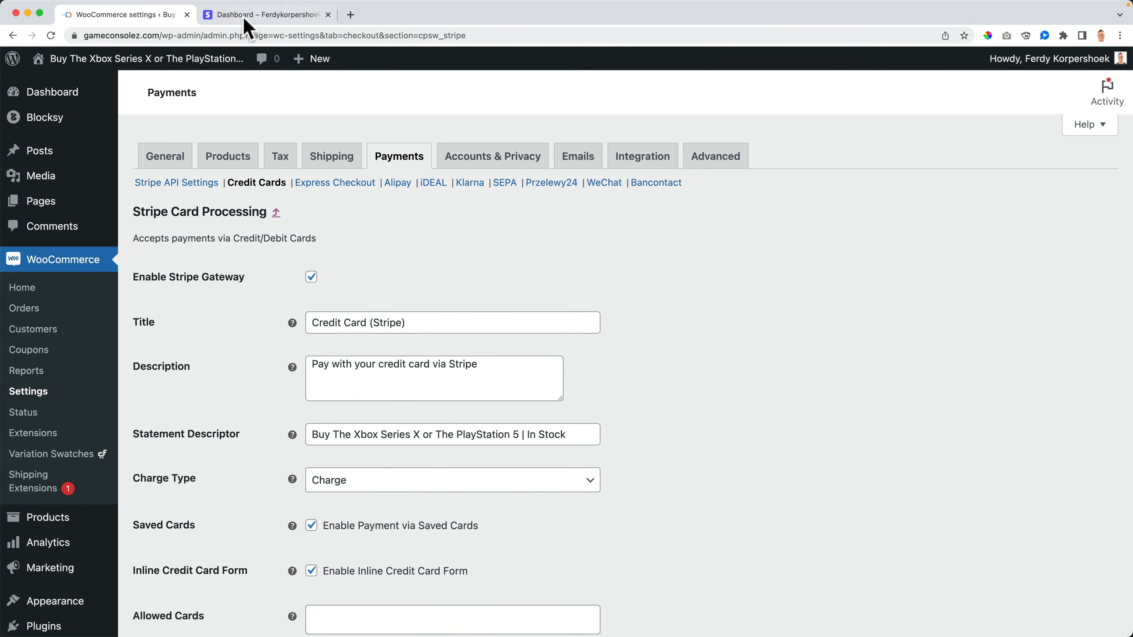
left_click(138, 83, "super")
left_click(267, 15)
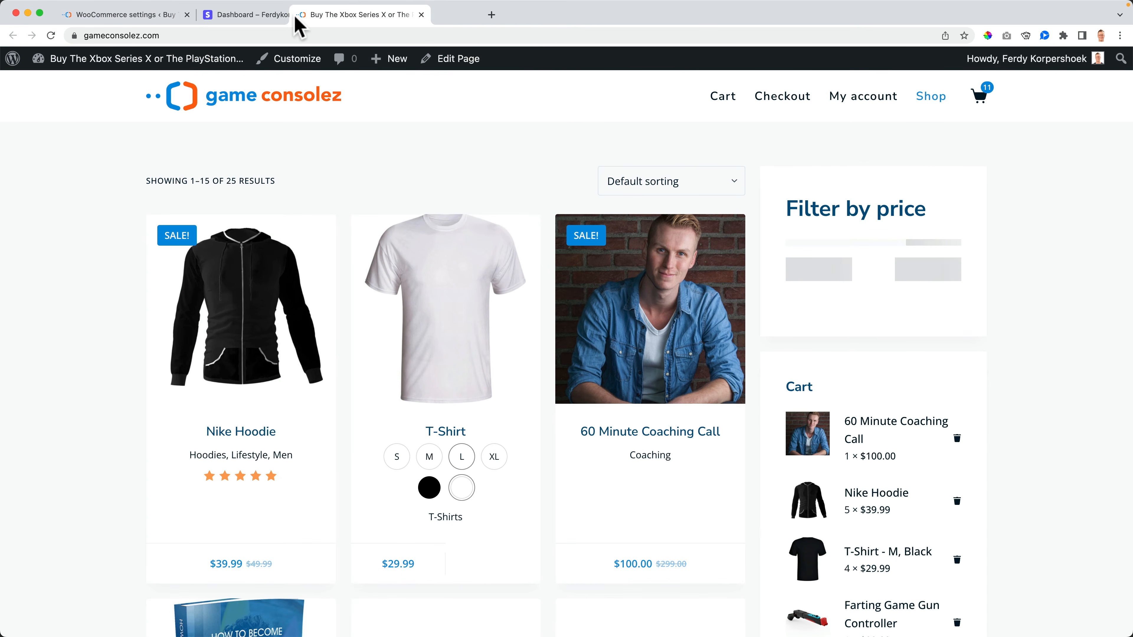
mouse_move(979, 96)
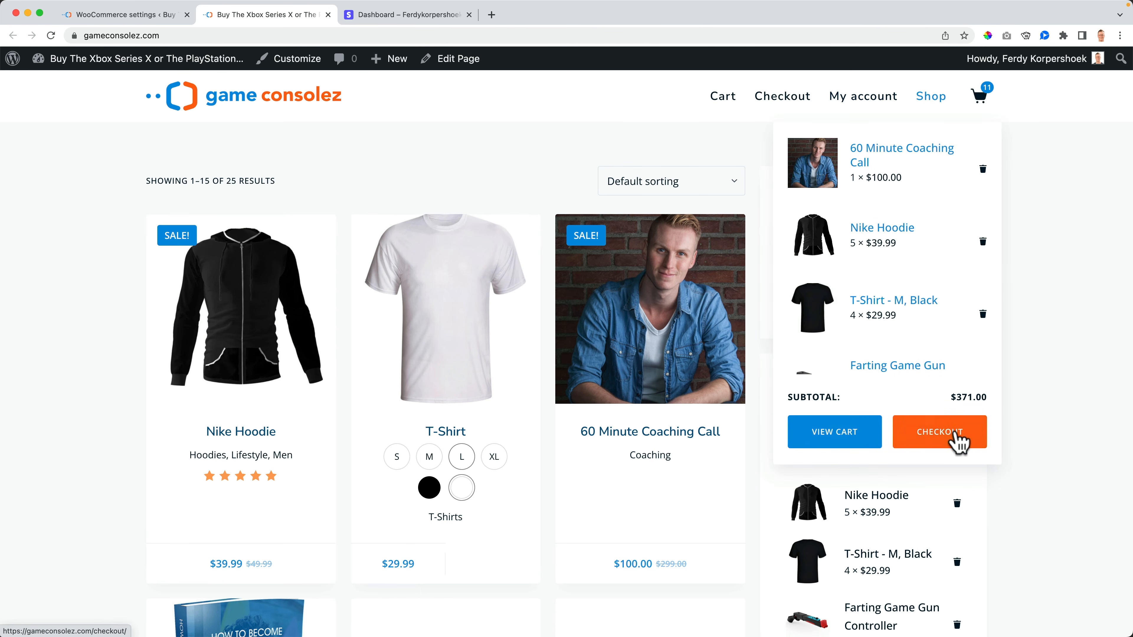
left_click(959, 440)
scroll(430, 343, "down", 10)
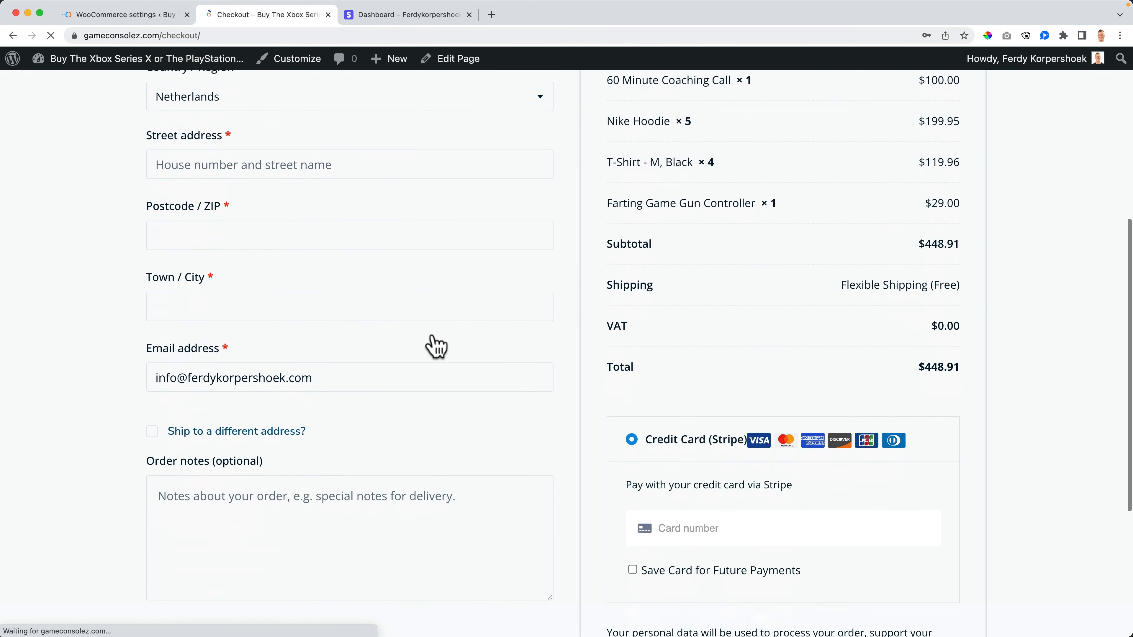
scroll(435, 344, "down", 2)
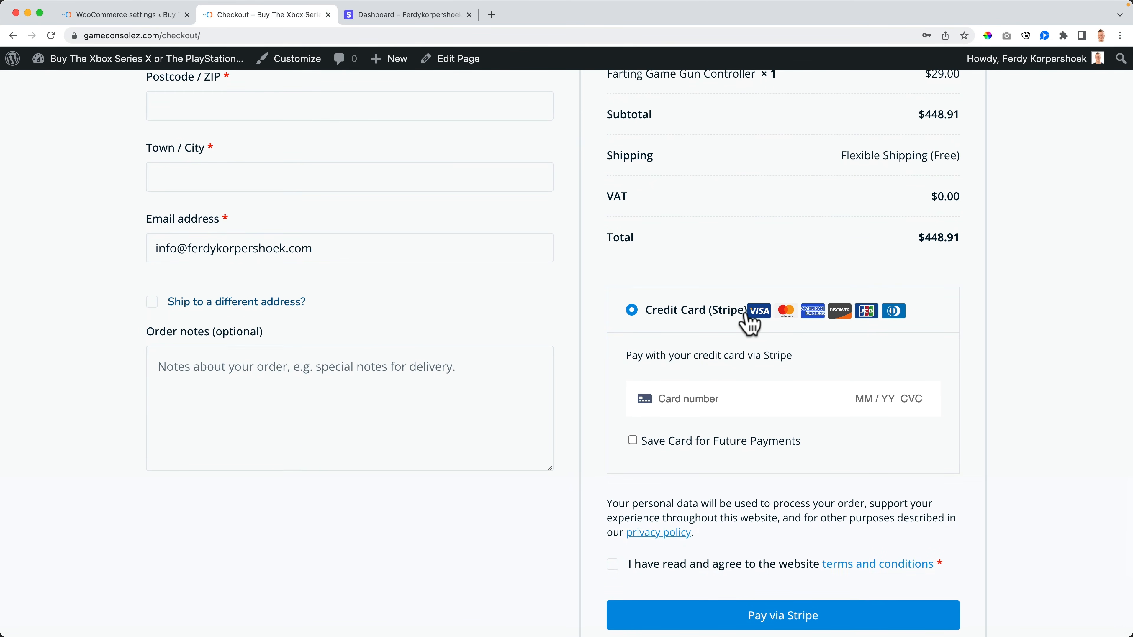
left_click(706, 397)
left_click(1001, 388)
Step: Compare the checkout with the Credit Card (Stripe) settings, ending on the settings page
left_click(169, 15)
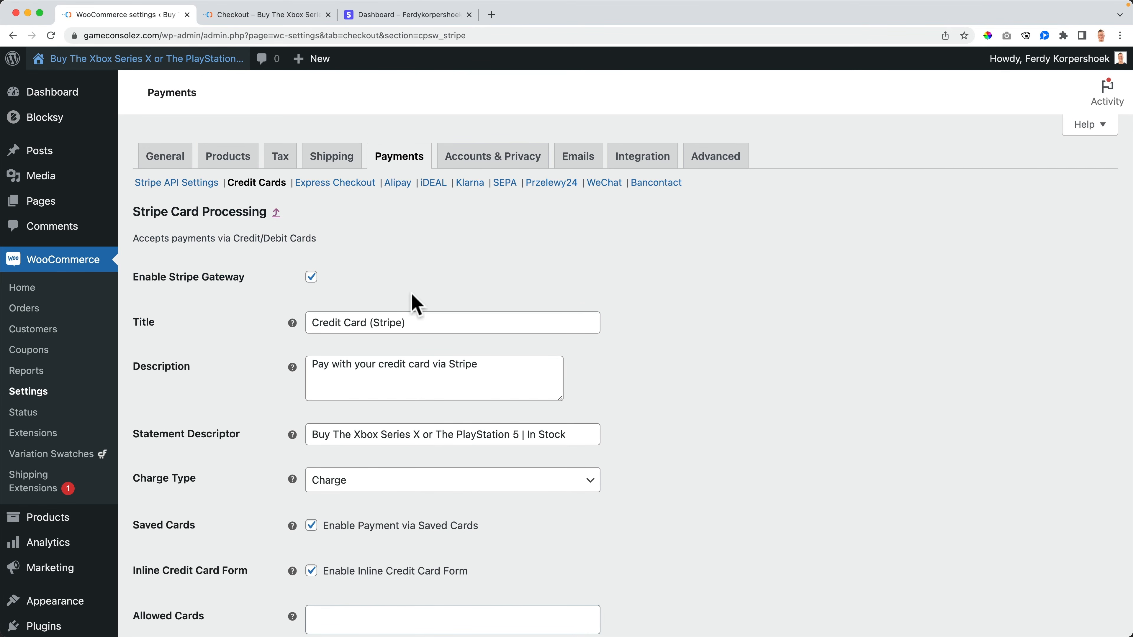
left_click(270, 17)
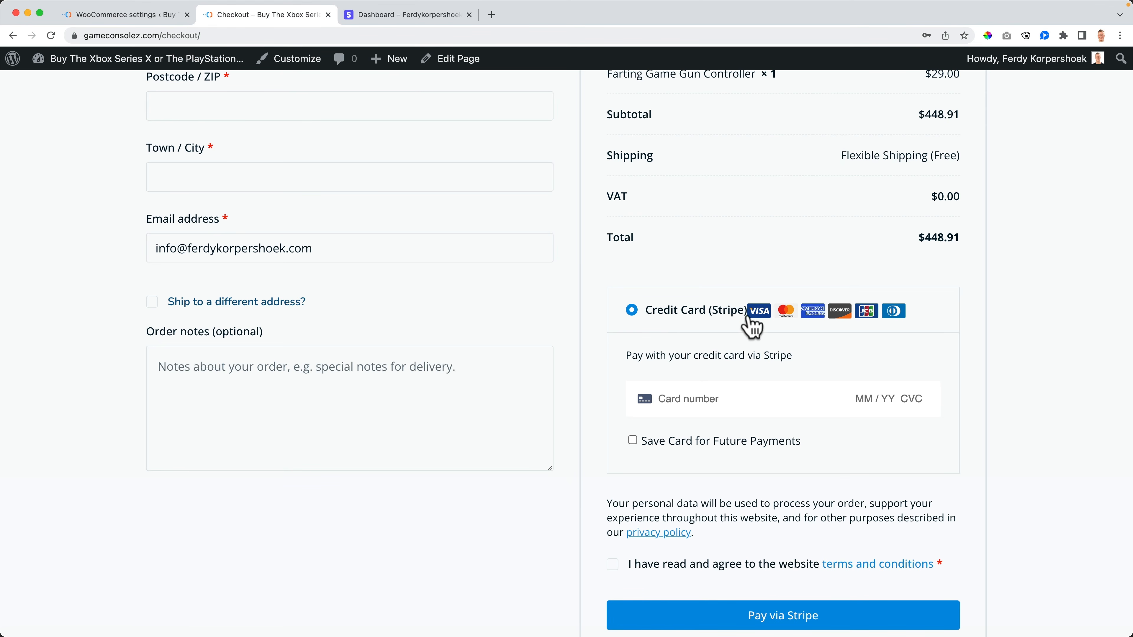
left_click(127, 13)
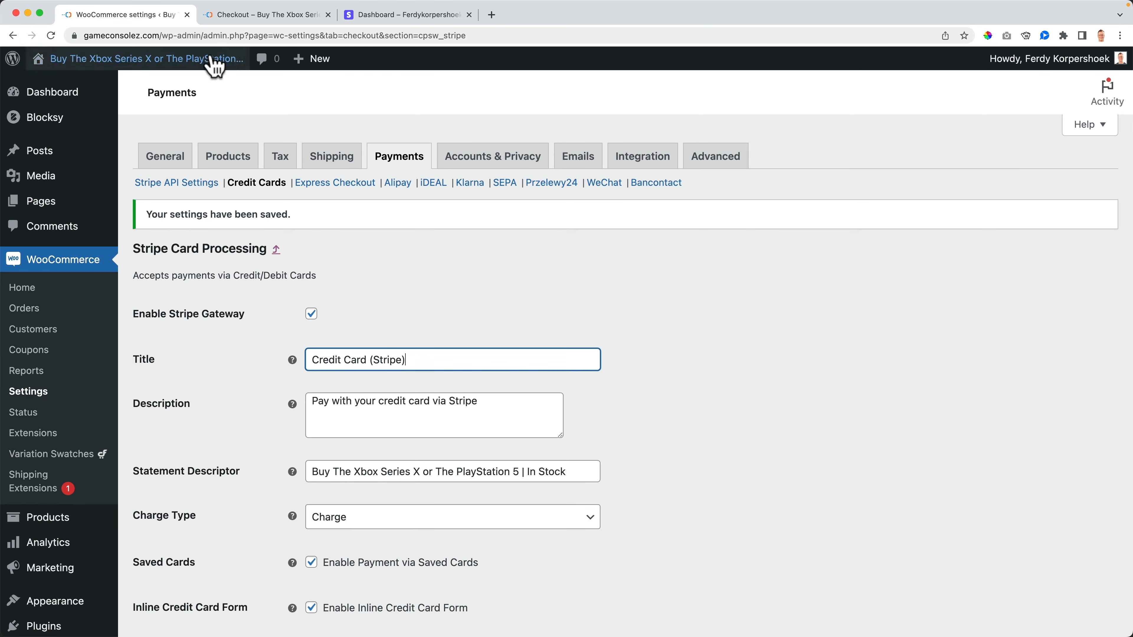
left_click(236, 17)
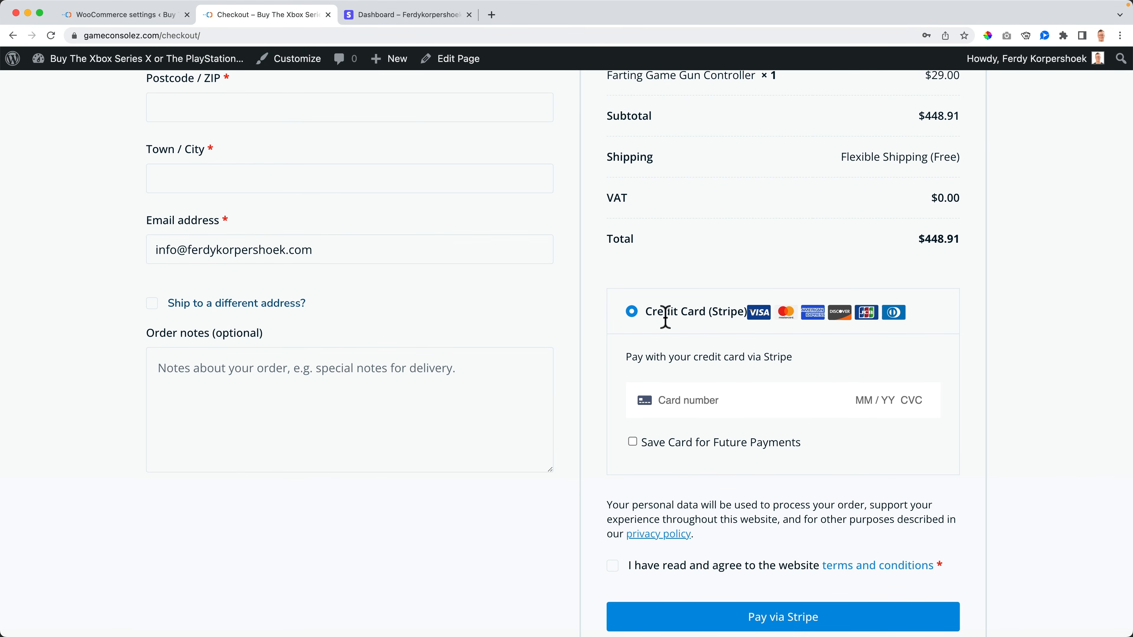
left_click(160, 18)
scroll(296, 405, "down", 2)
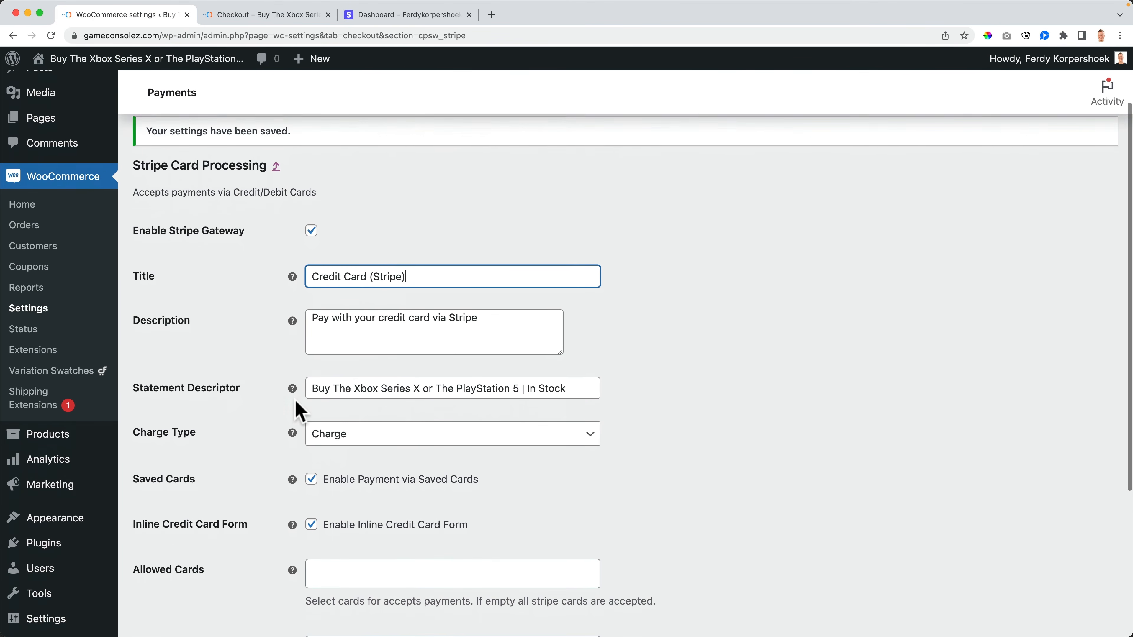
Step: Replace the Stripe Statement Descriptor text with 'Gam'
left_click(349, 383)
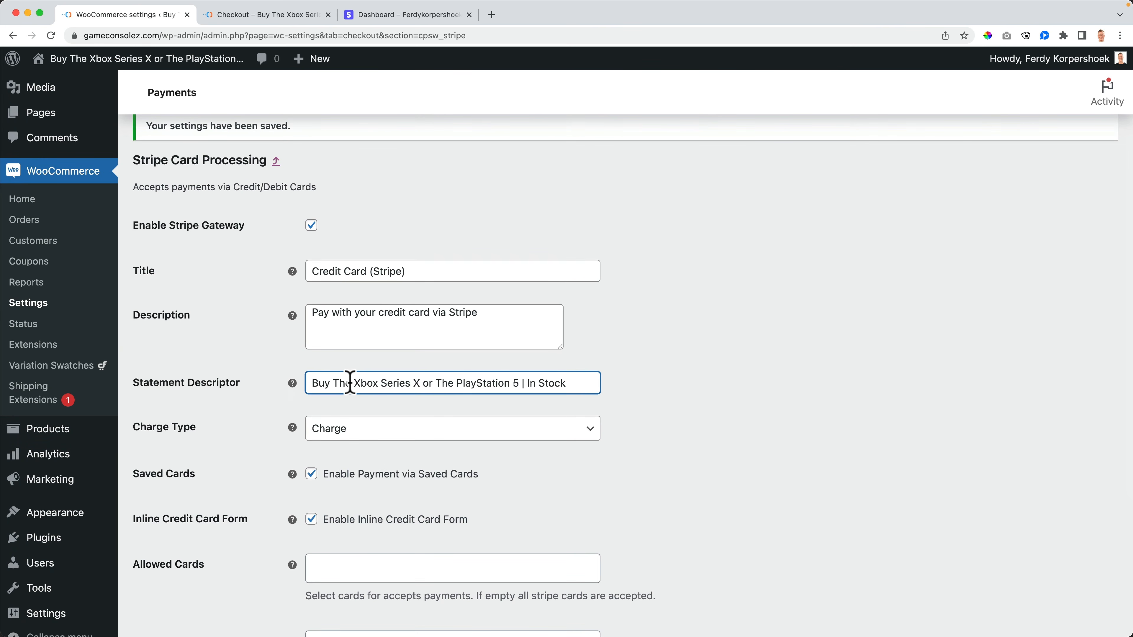
triple_click(350, 382)
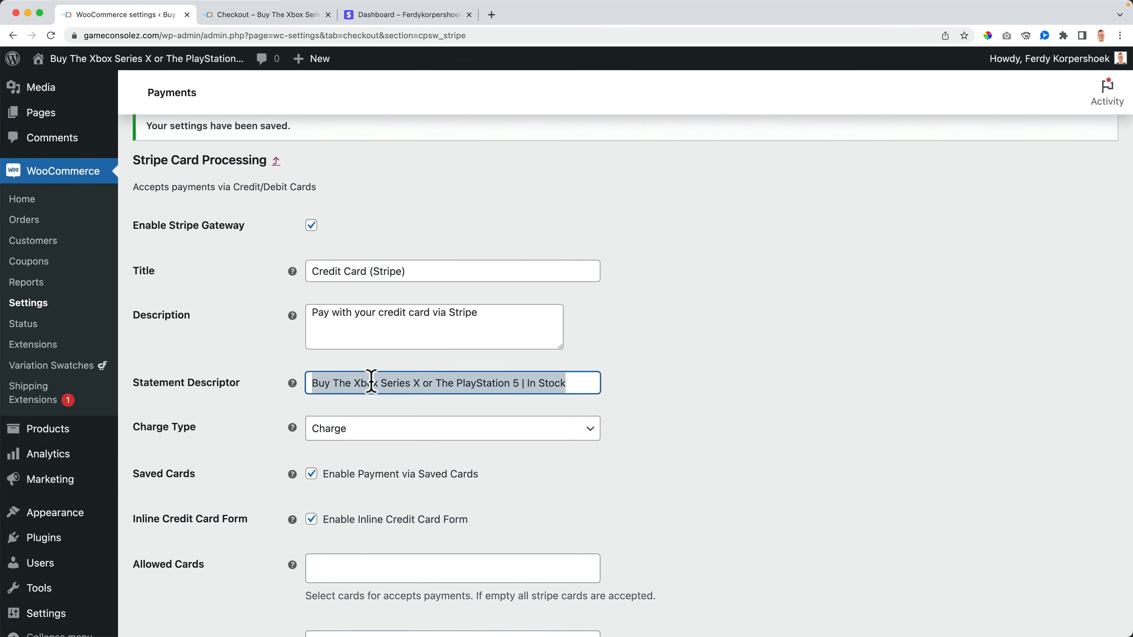
type("Game Consolez")
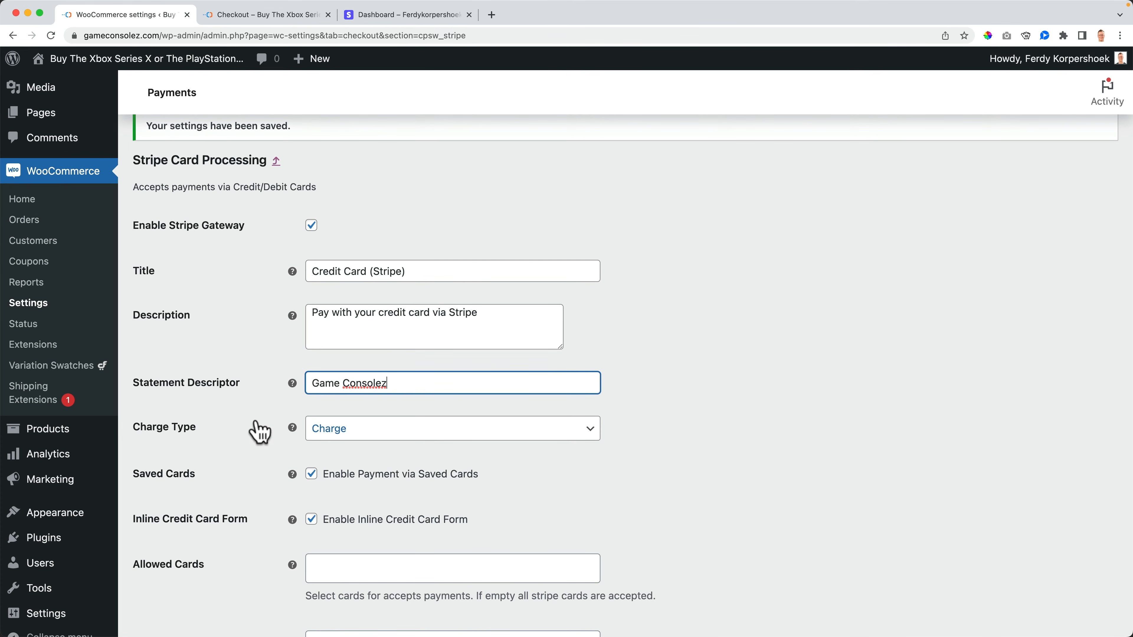
scroll(254, 429, "down", 3)
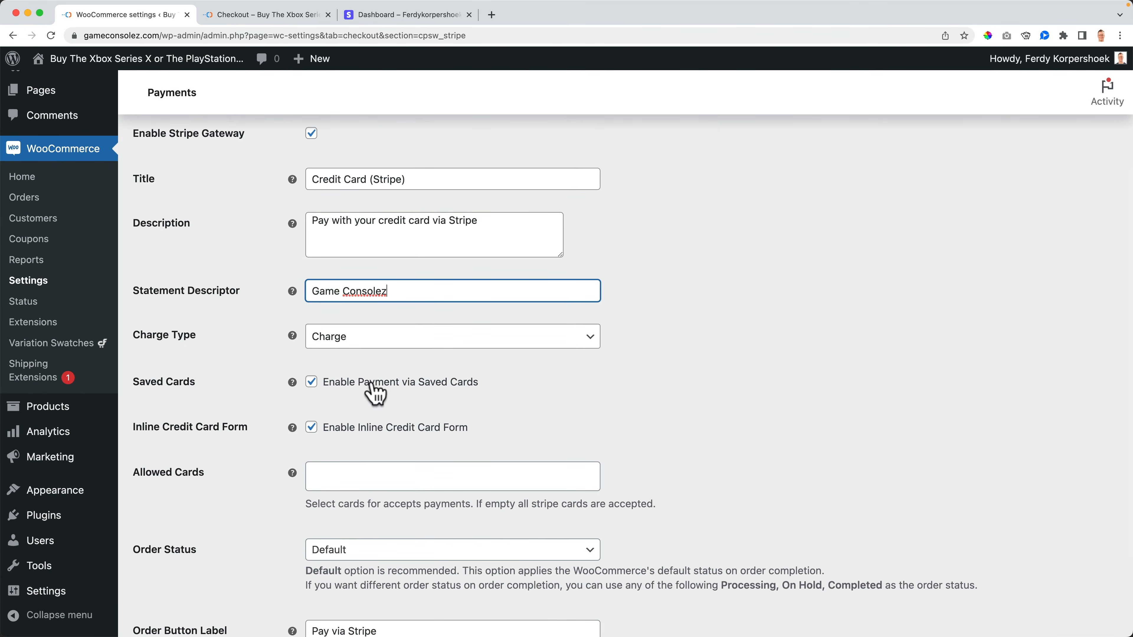
Step: Leave the Stripe card Order Status at Default and check the checkout payment button
left_click(283, 16)
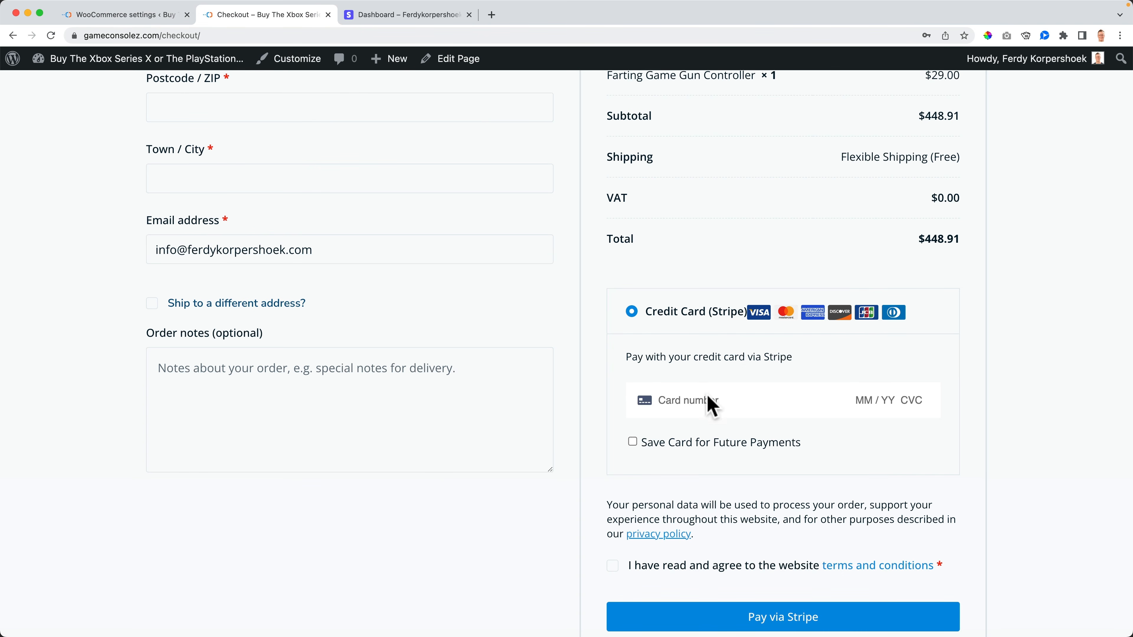
left_click(122, 16)
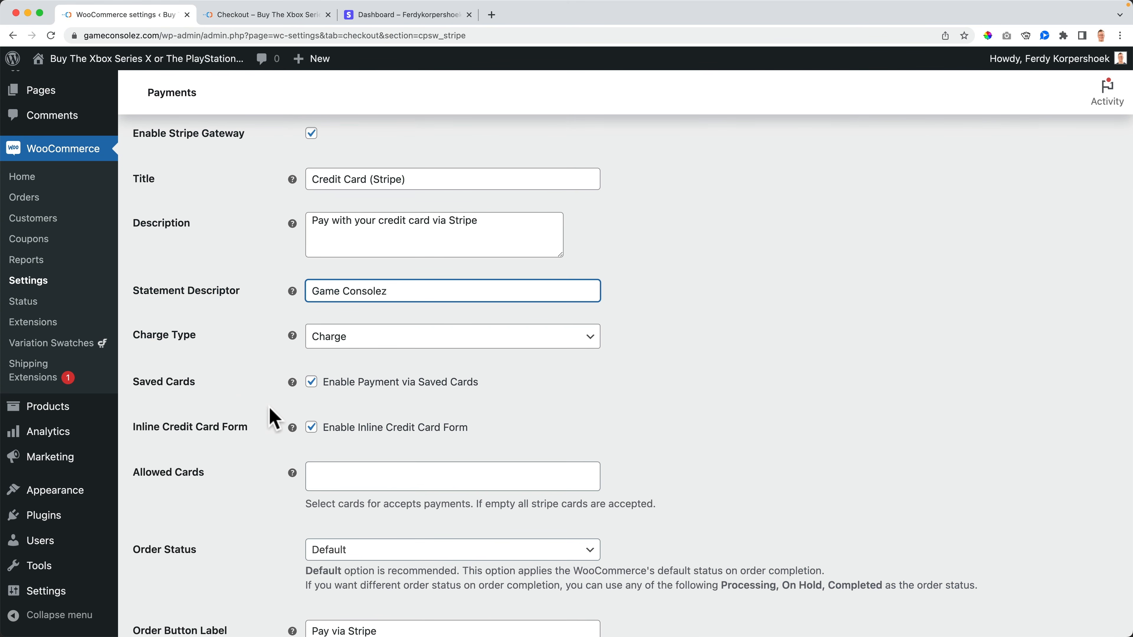
scroll(272, 417, "down", 3)
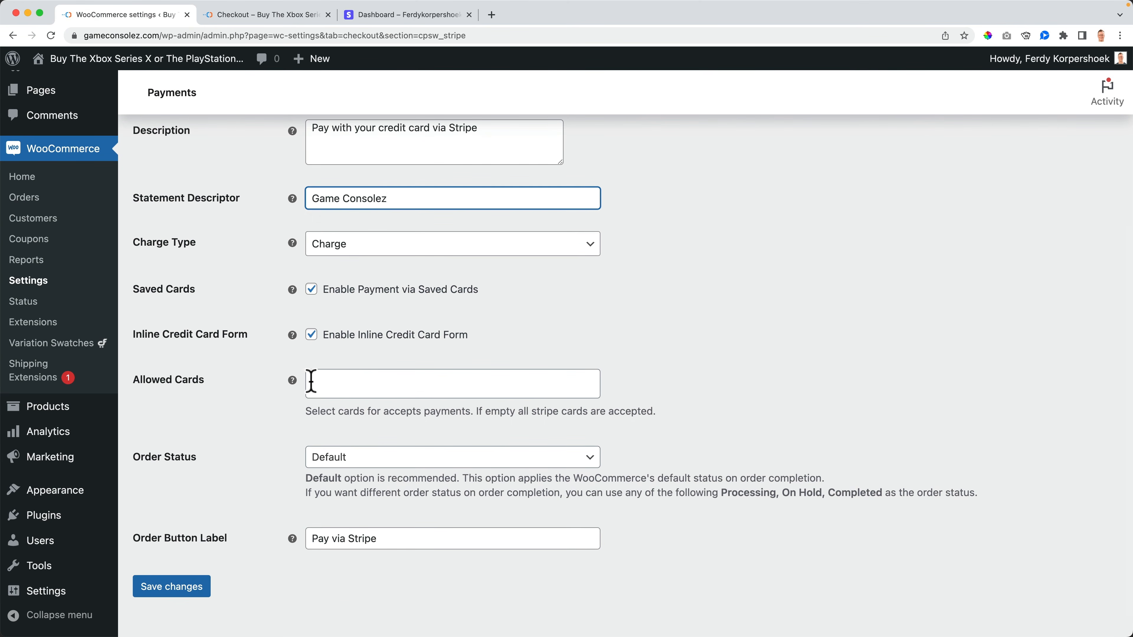
scroll(271, 348, "down", 1)
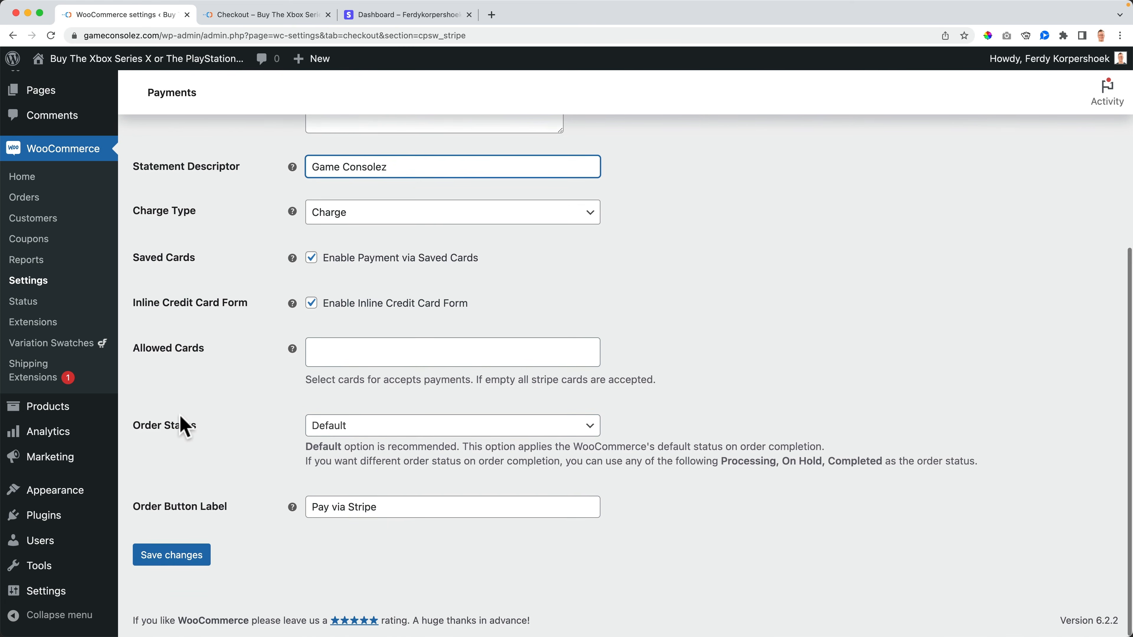
left_click(397, 429)
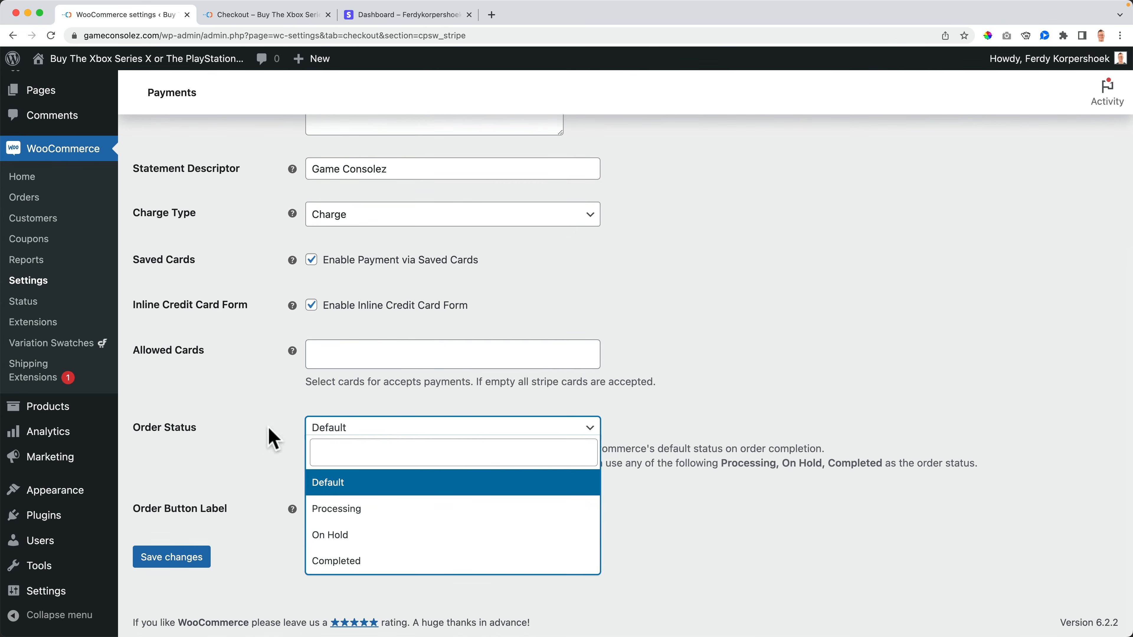
left_click(267, 440)
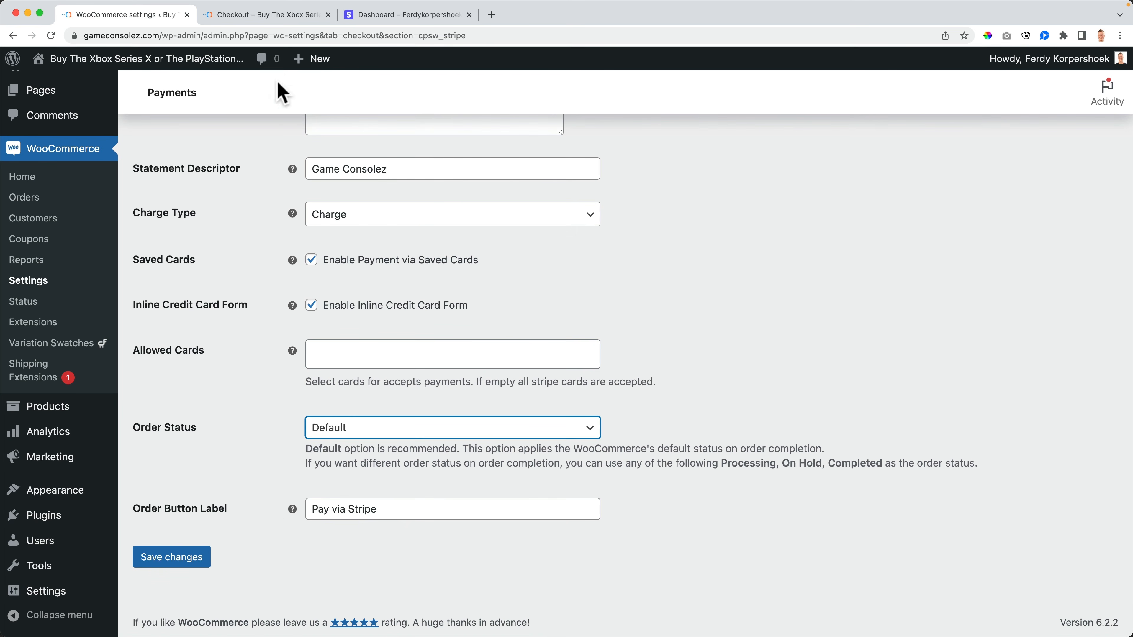
left_click(263, 14)
Step: Set the Order Button Label to 'Order', save, and preview it on checkout
scroll(514, 413, "down", 3)
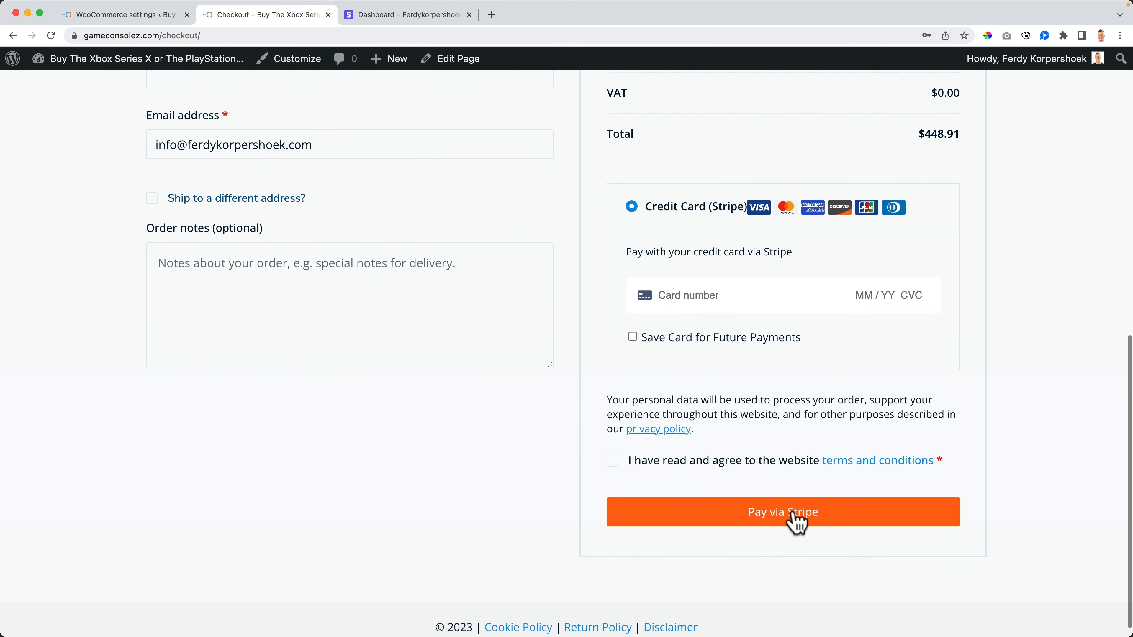
left_click(143, 20)
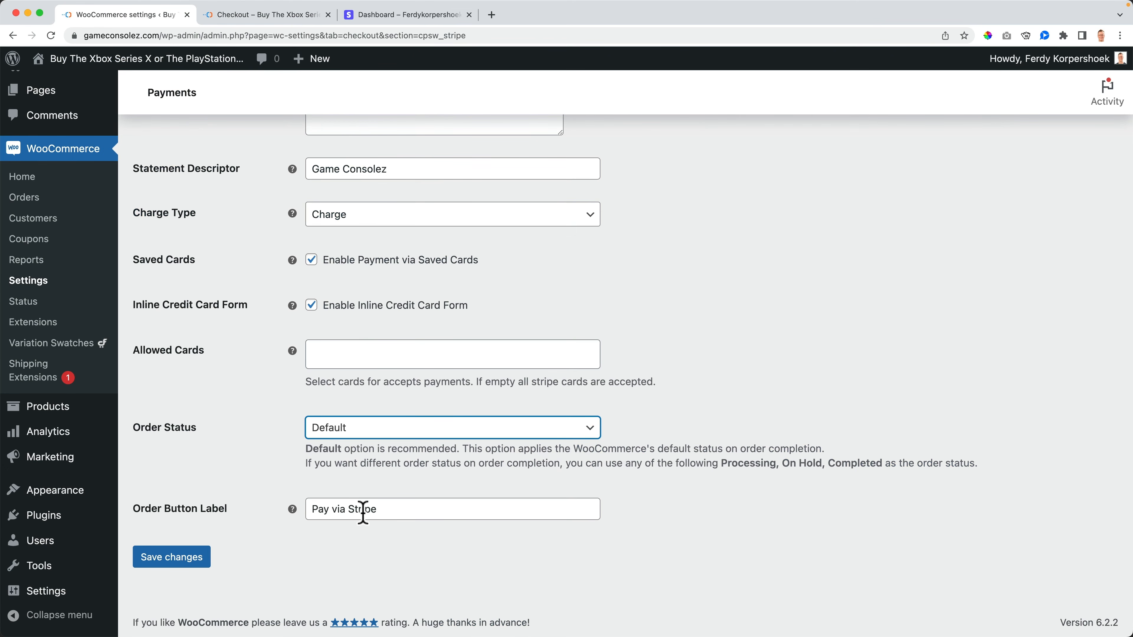
left_click(328, 510)
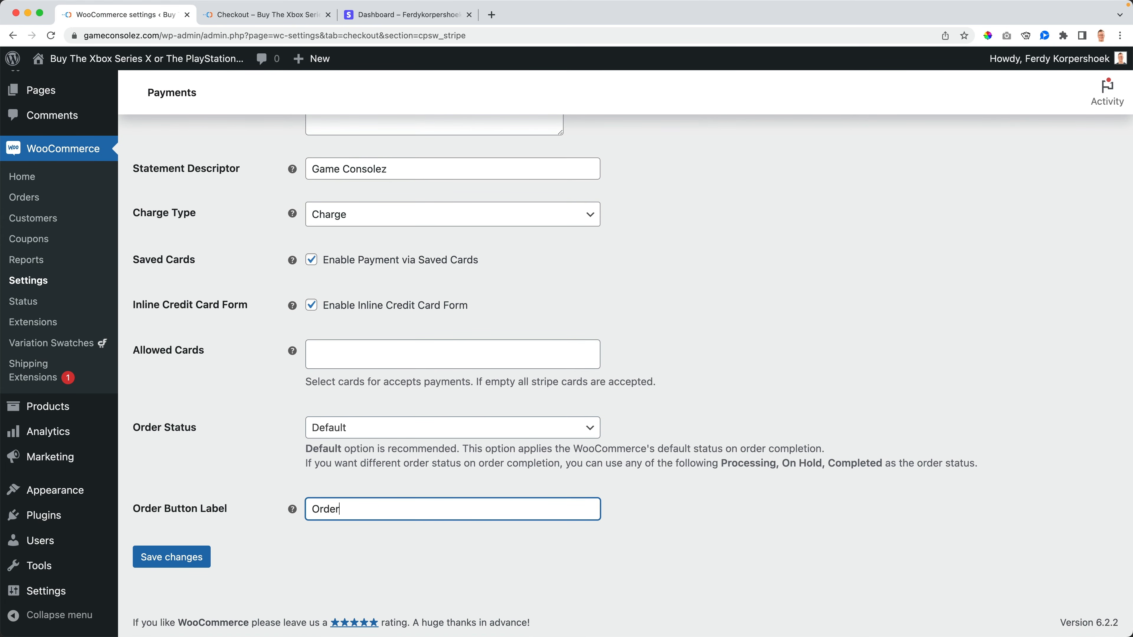
key("Tab")
left_click(163, 565)
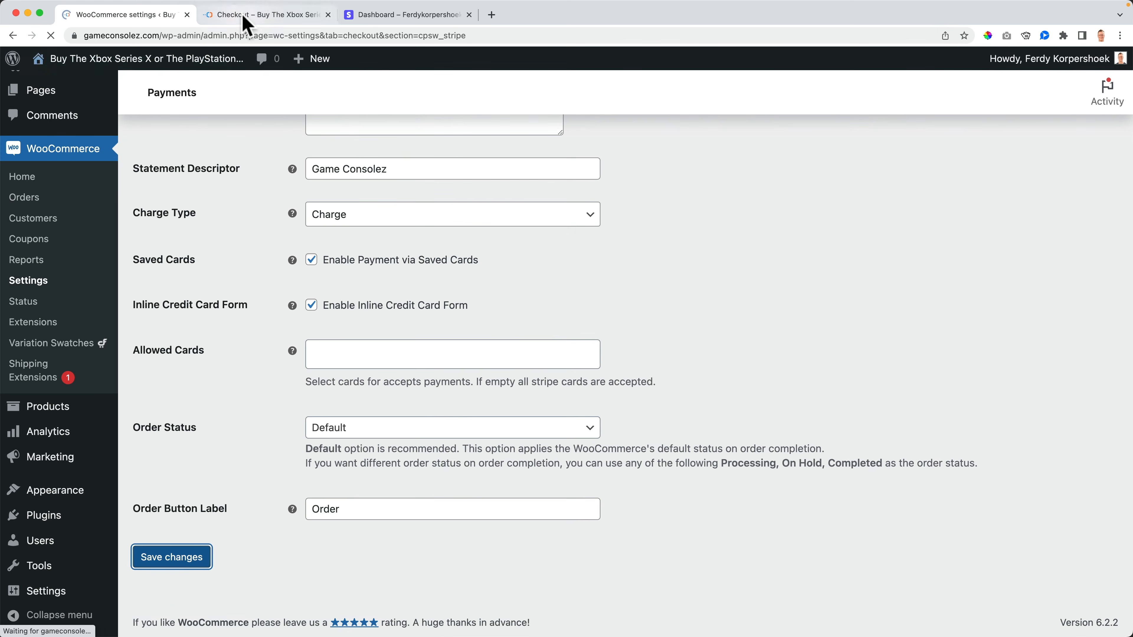
left_click(246, 15)
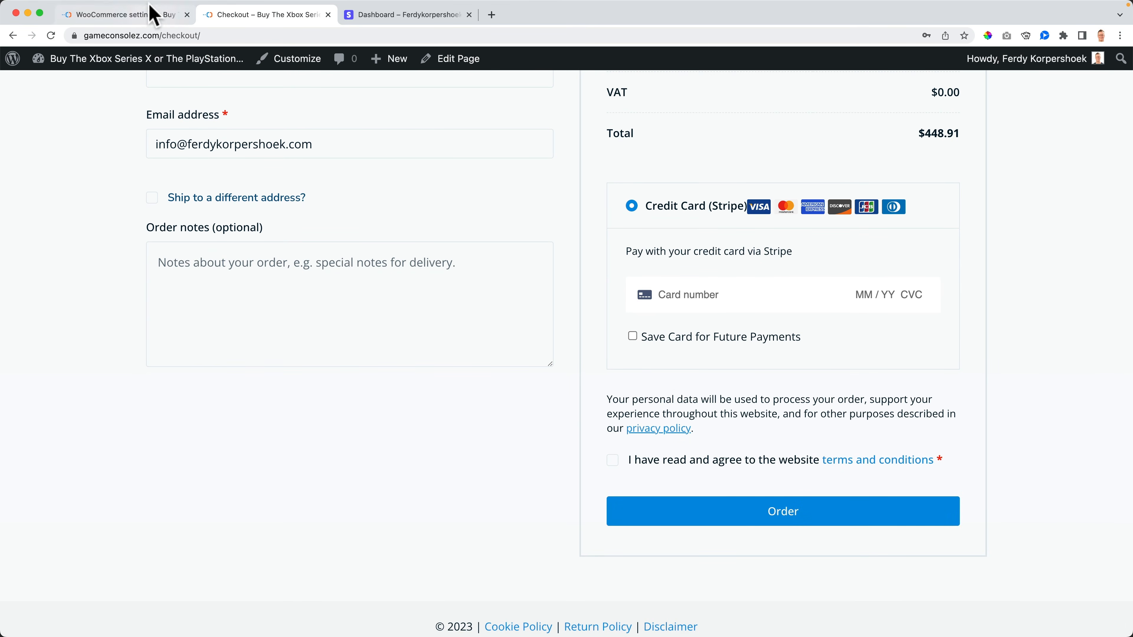
Step: Change the Order Button Label to 'Pay Now', save, and reload checkout to verify
left_click(152, 14)
scroll(374, 528, "down", 10)
left_click(379, 511)
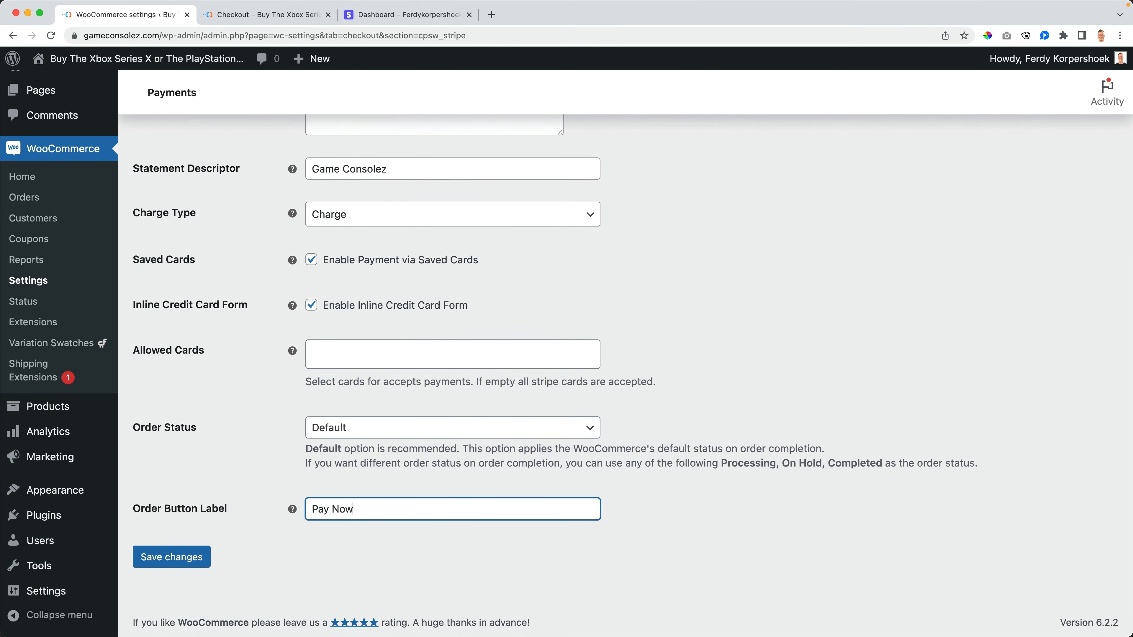
left_click(165, 558)
left_click(272, 14)
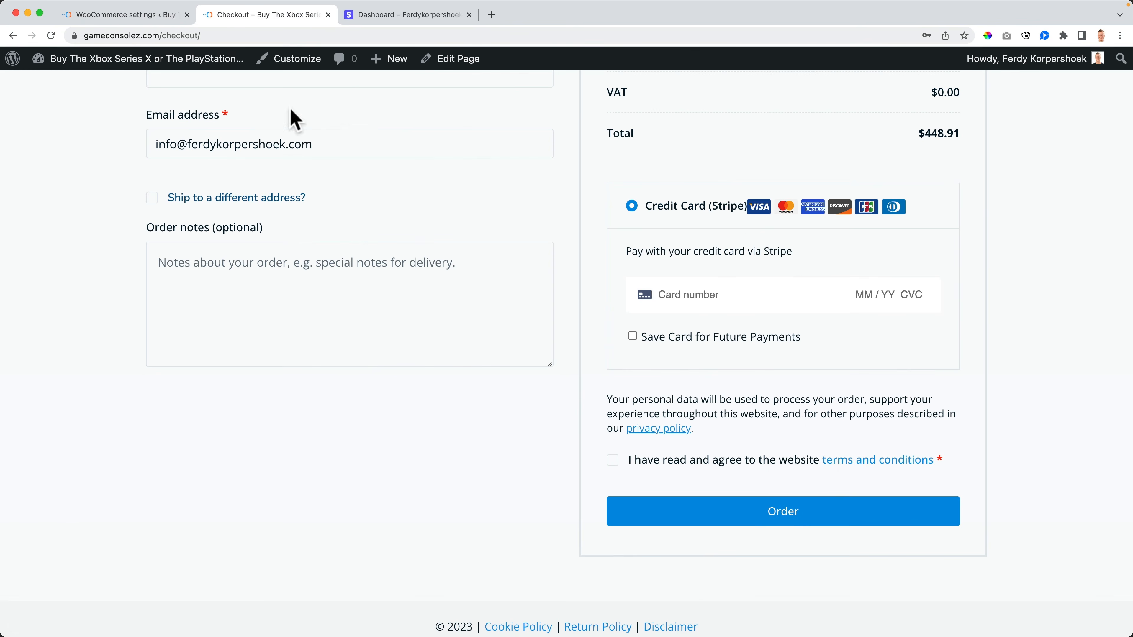
key("super+r")
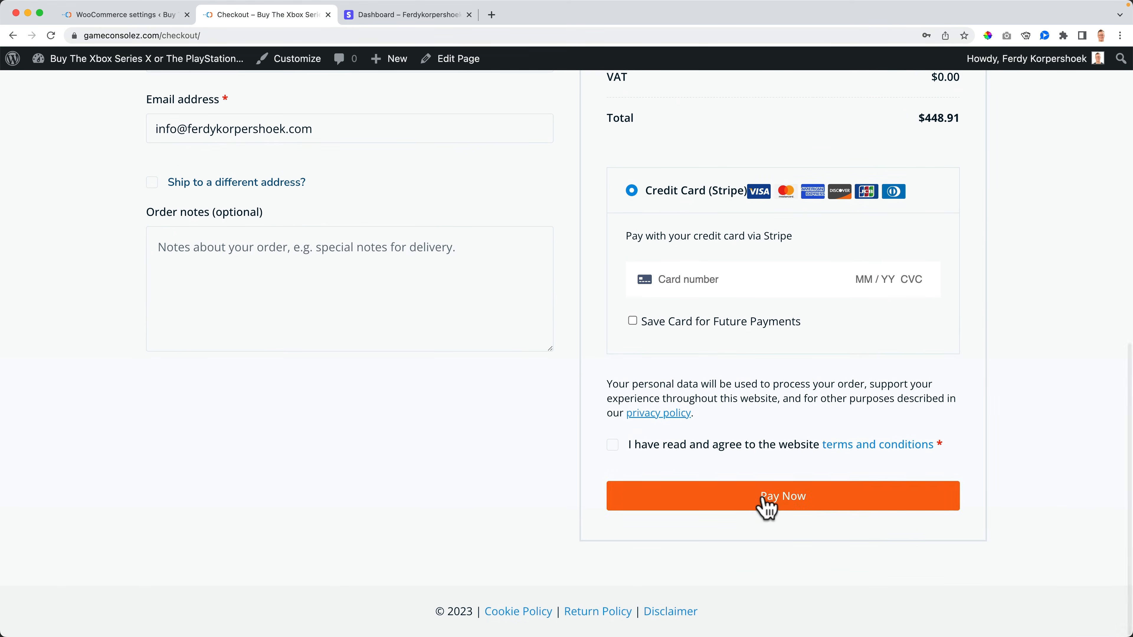
left_click(161, 16)
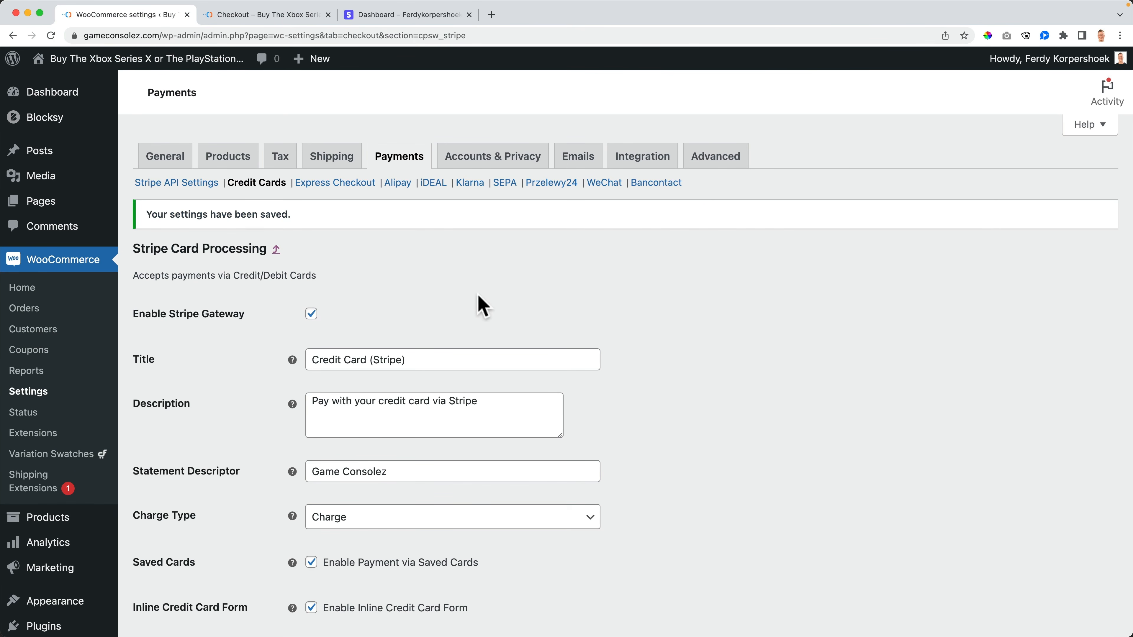
scroll(482, 305, "down", 8)
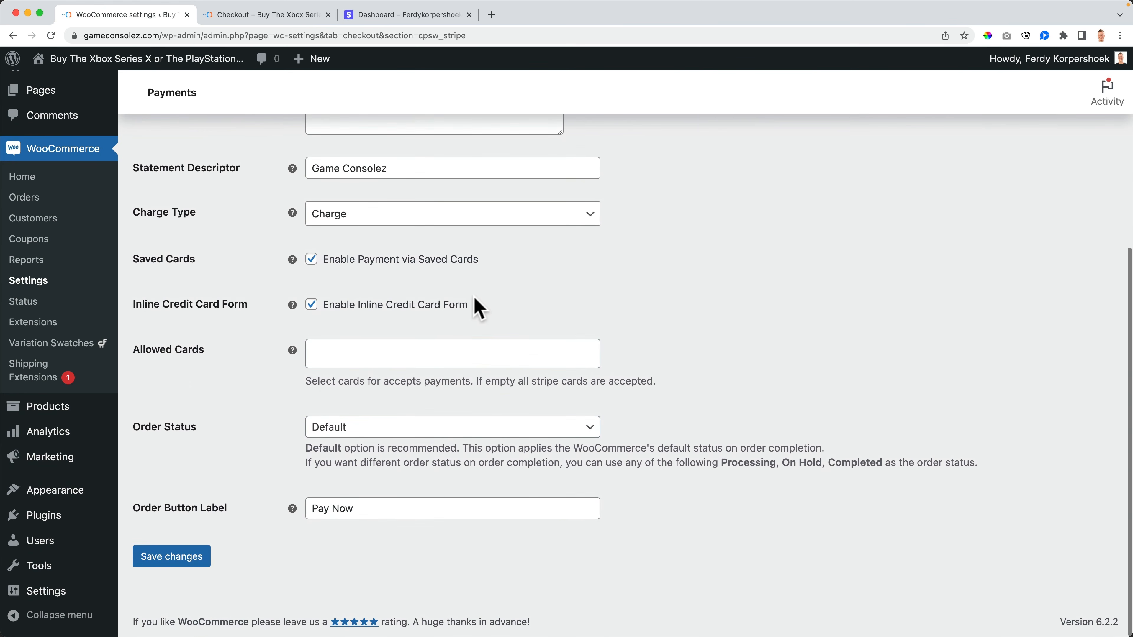
scroll(426, 308, "up", 8)
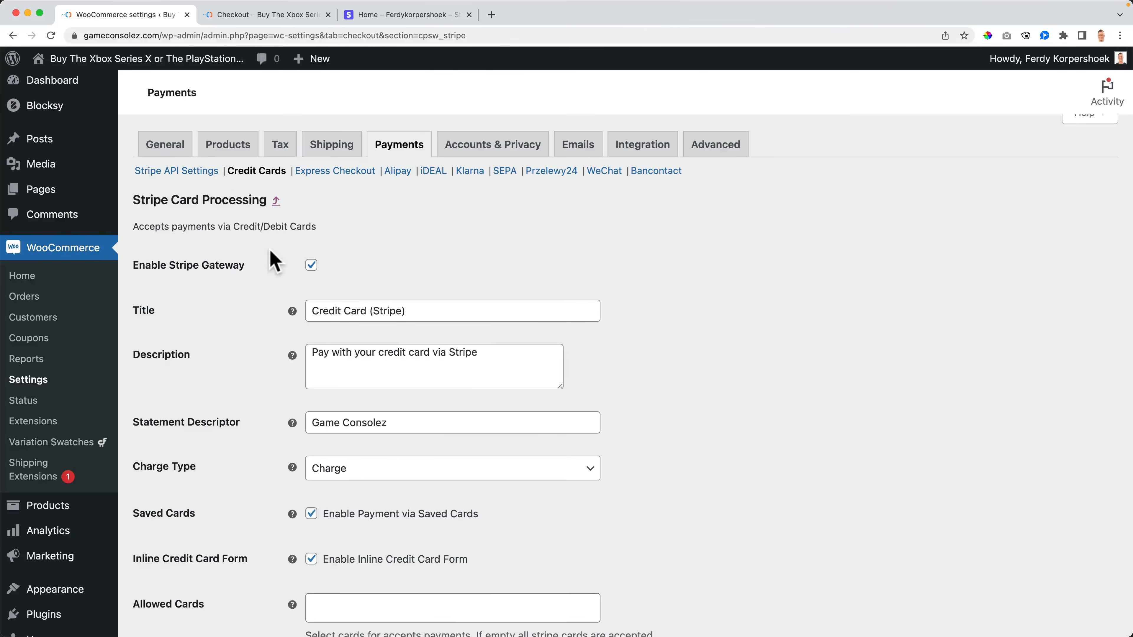
scroll(270, 250, "down", 5)
Step: Resave the card settings, then uncheck Enable Express Checkout and save
left_click(167, 563)
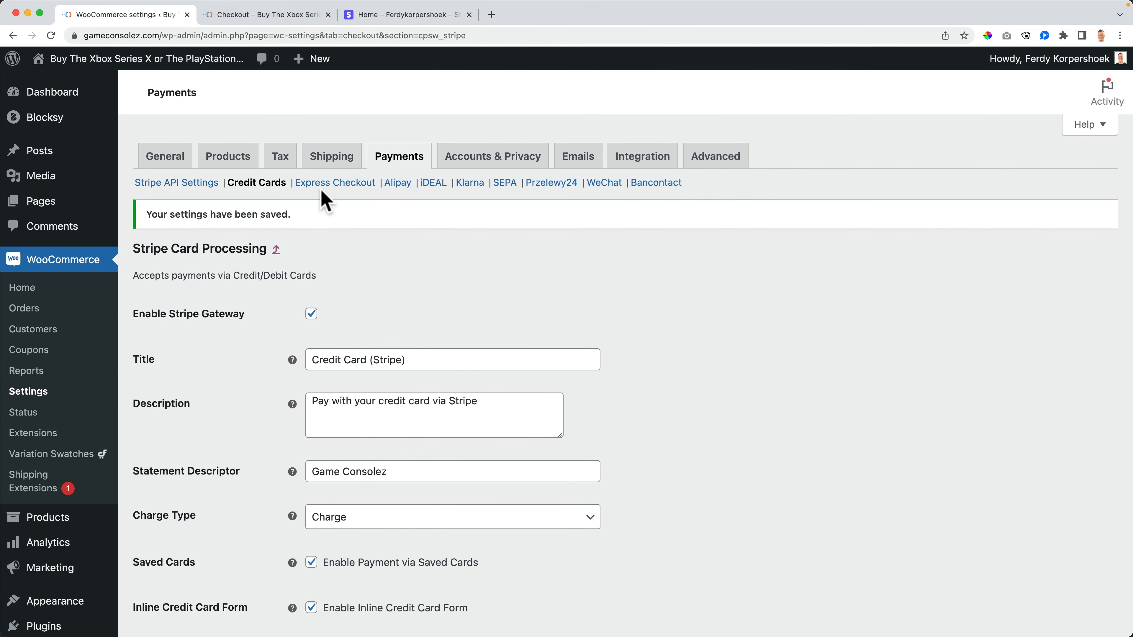
left_click(324, 186)
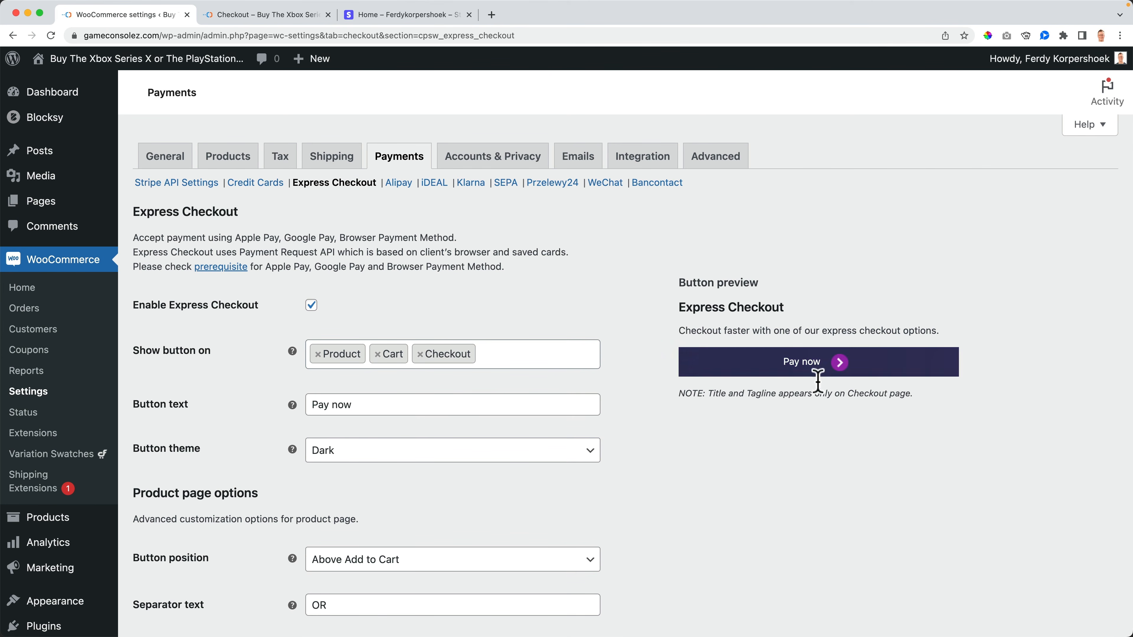
left_click(264, 15)
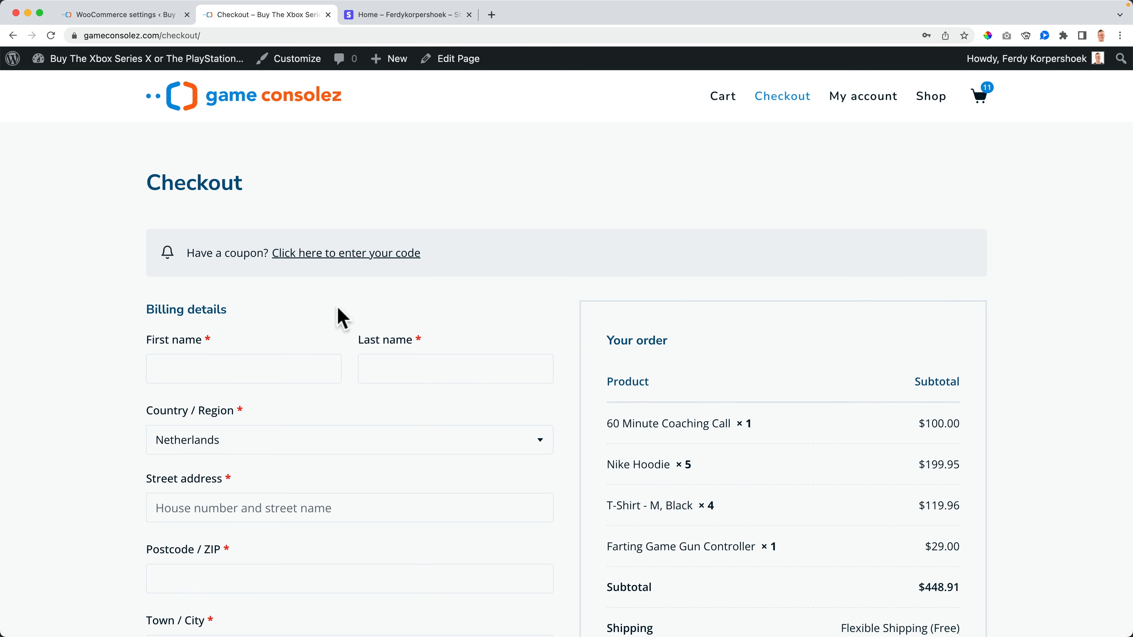
left_click(134, 17)
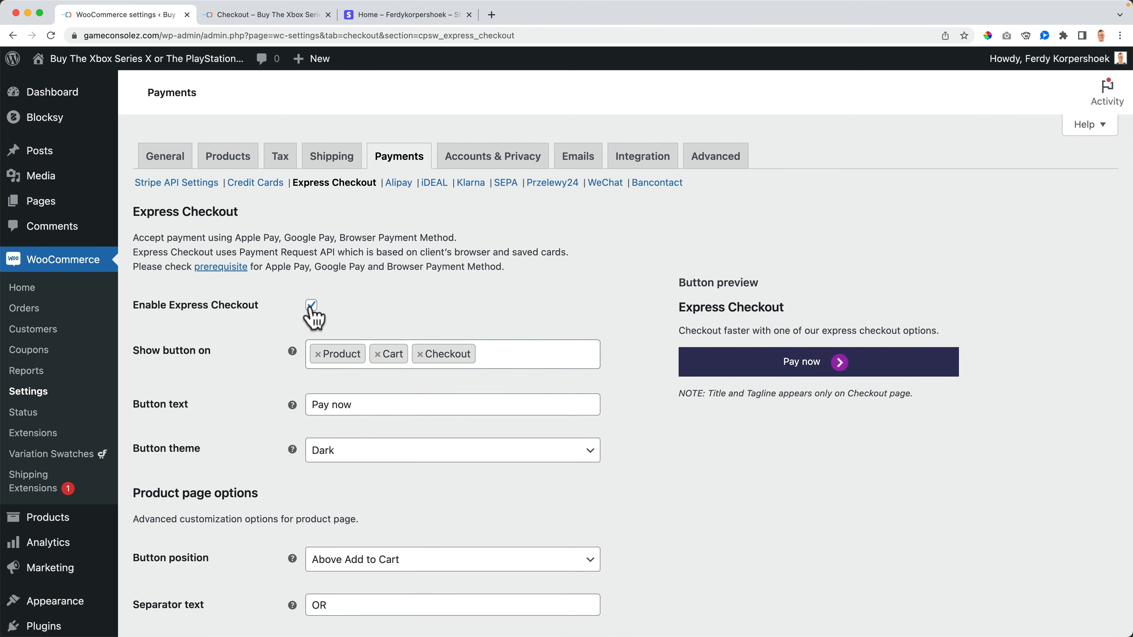
scroll(286, 290, "down", 14)
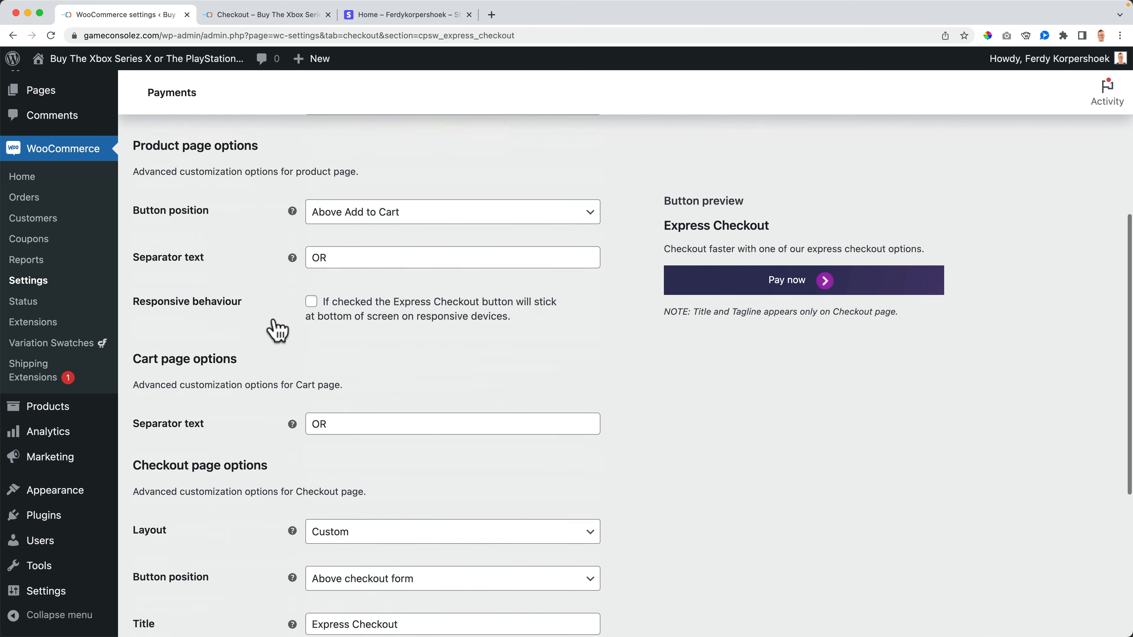
left_click(173, 558)
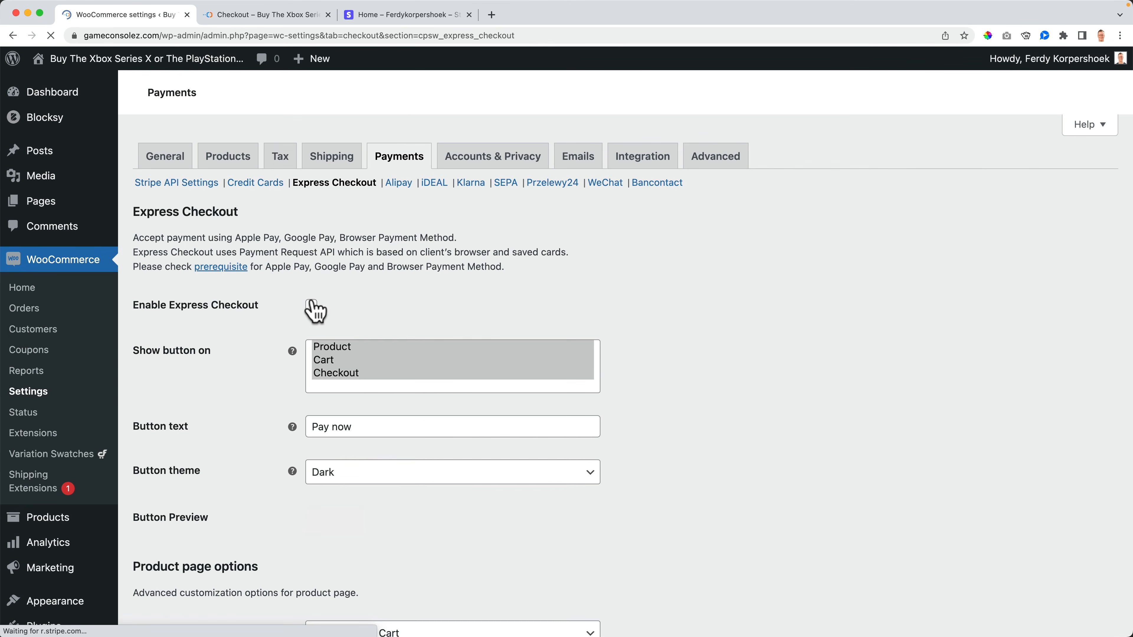
Step: Enable iDEAL on its Stripe sub-page, titled iDEAL with label 'Pay with iDEAL', and save
left_click(399, 183)
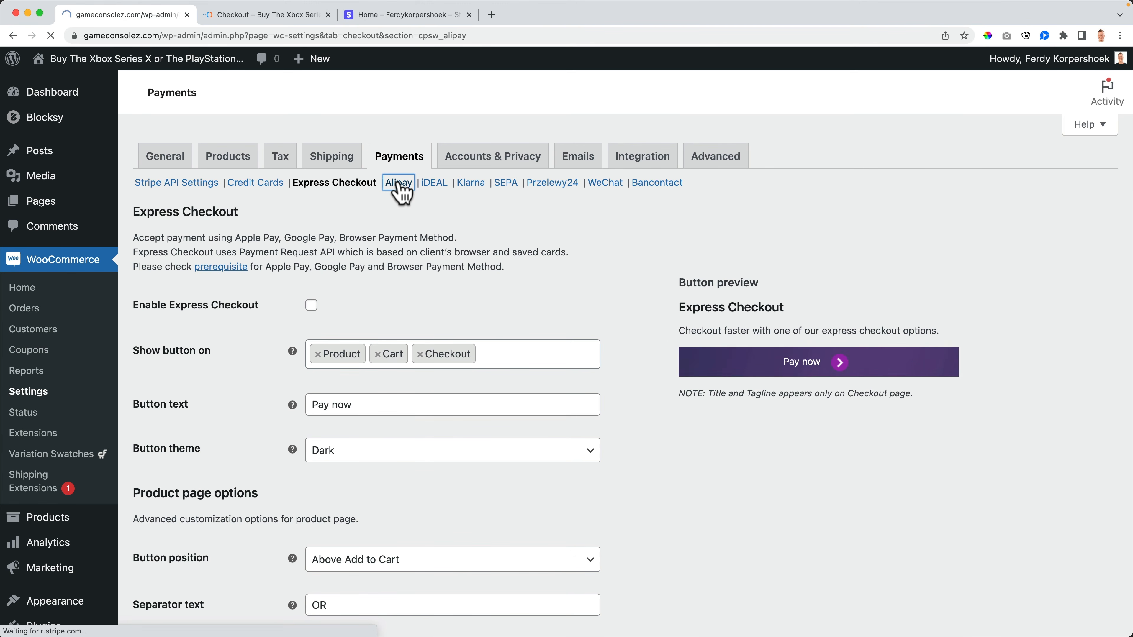
left_click(432, 184)
left_click(312, 292)
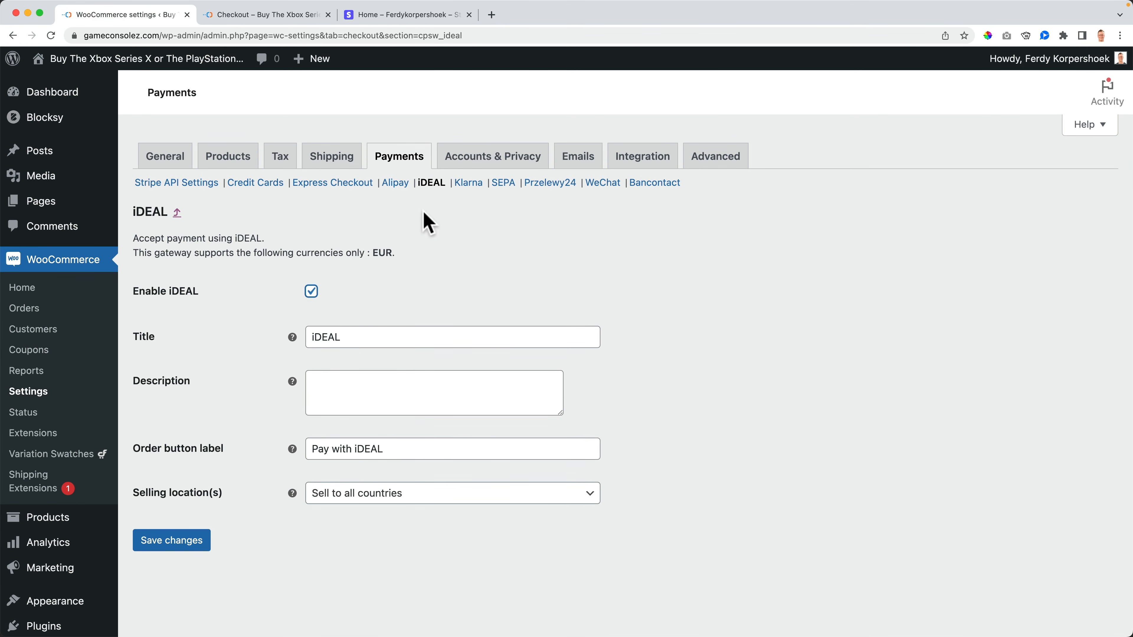
left_click(180, 541)
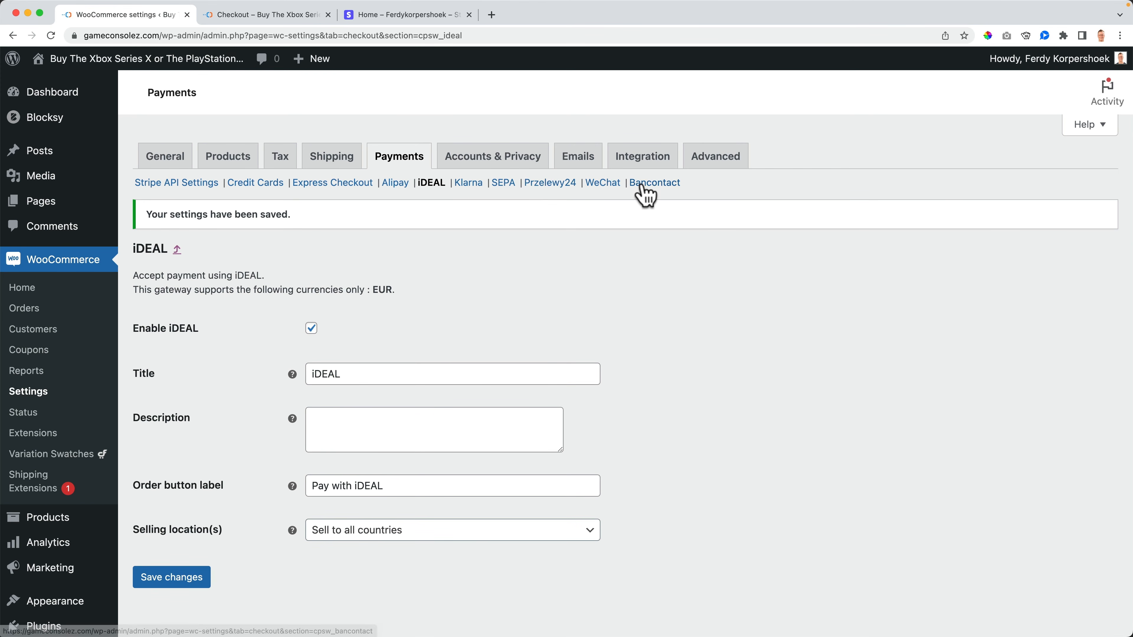
Step: From the storefront, add a Nike Hoodie to the cart and open the cart
left_click(149, 60)
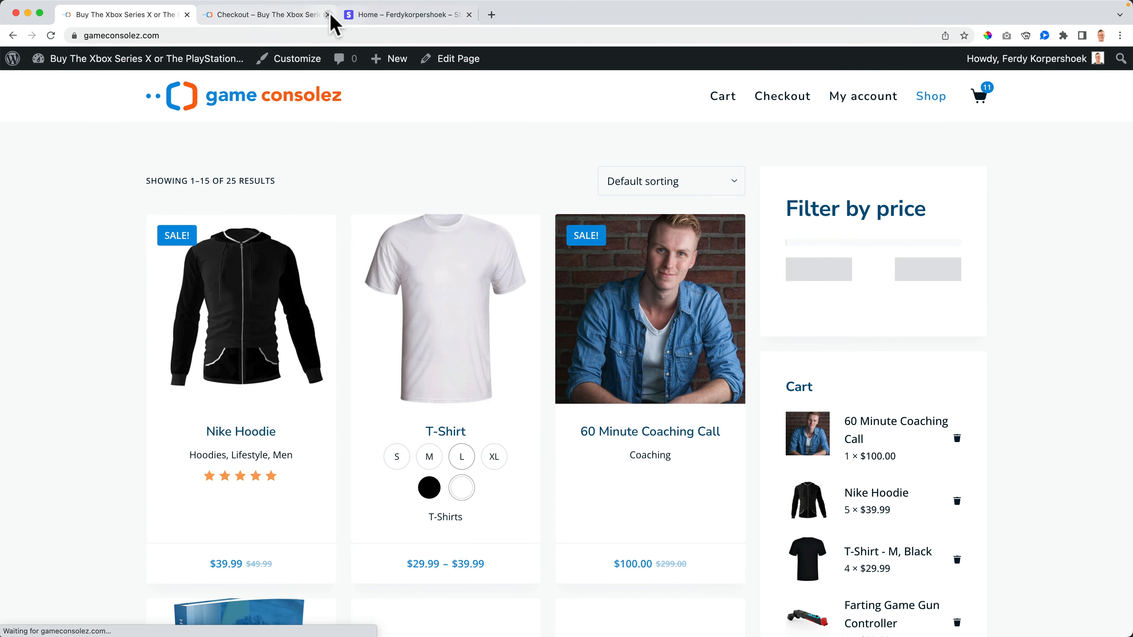
left_click(328, 14)
left_click(328, 14)
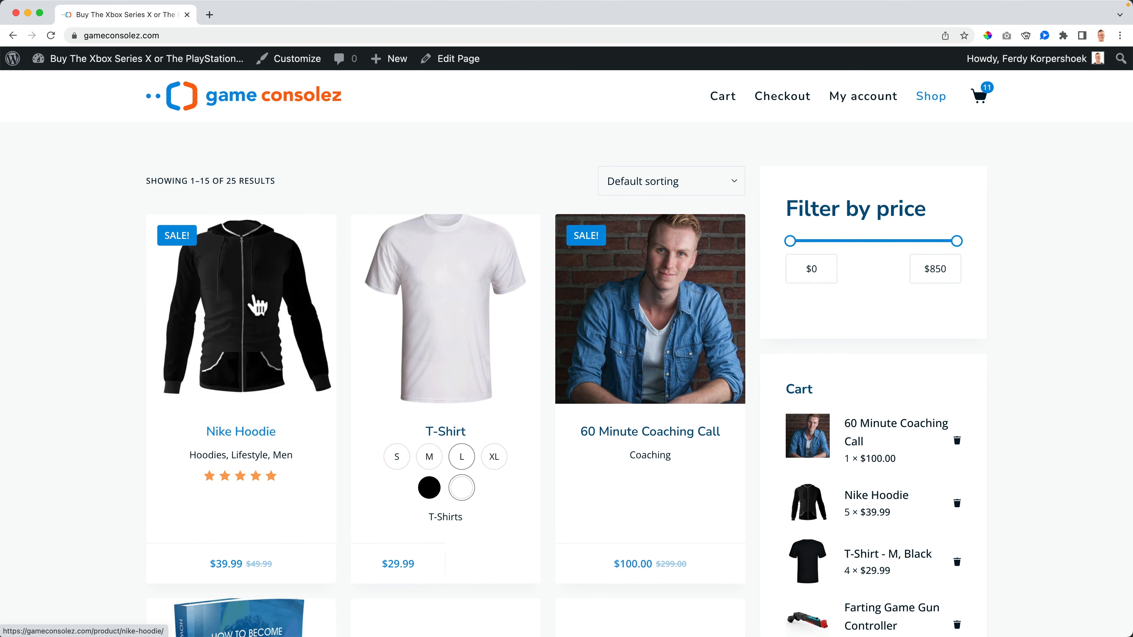
left_click(255, 301)
left_click(771, 474)
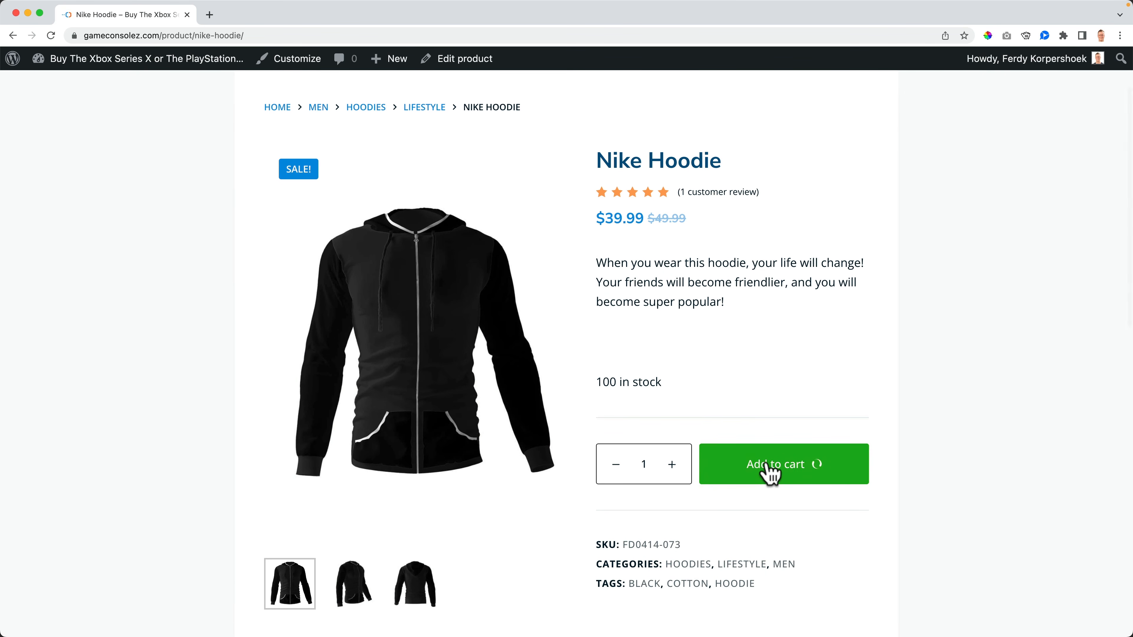
left_click(822, 474)
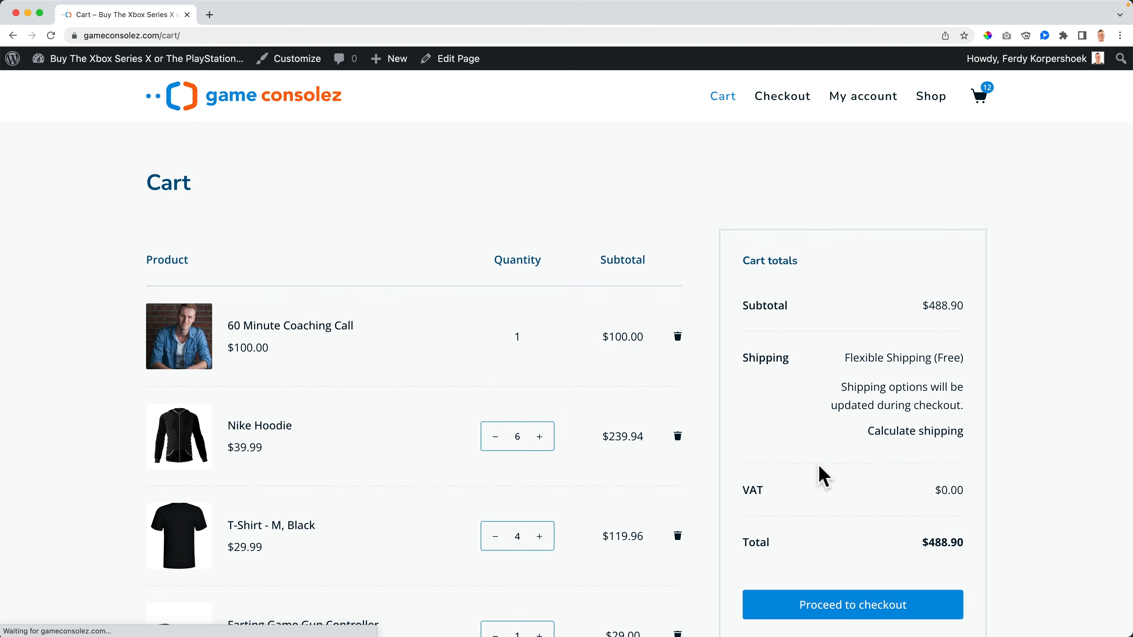
Step: Scroll to the checkout payment section showing the $488.90 total and Credit Card (Stripe)
scroll(710, 408, "down", 5)
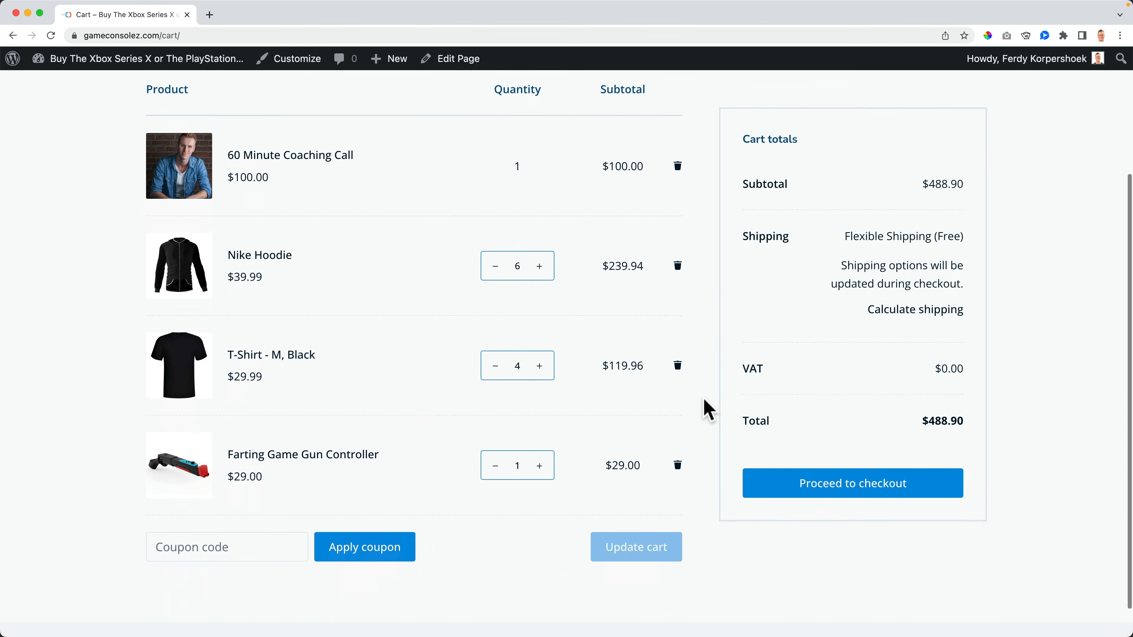
scroll(711, 410, "up", 5)
scroll(758, 469, "down", 1)
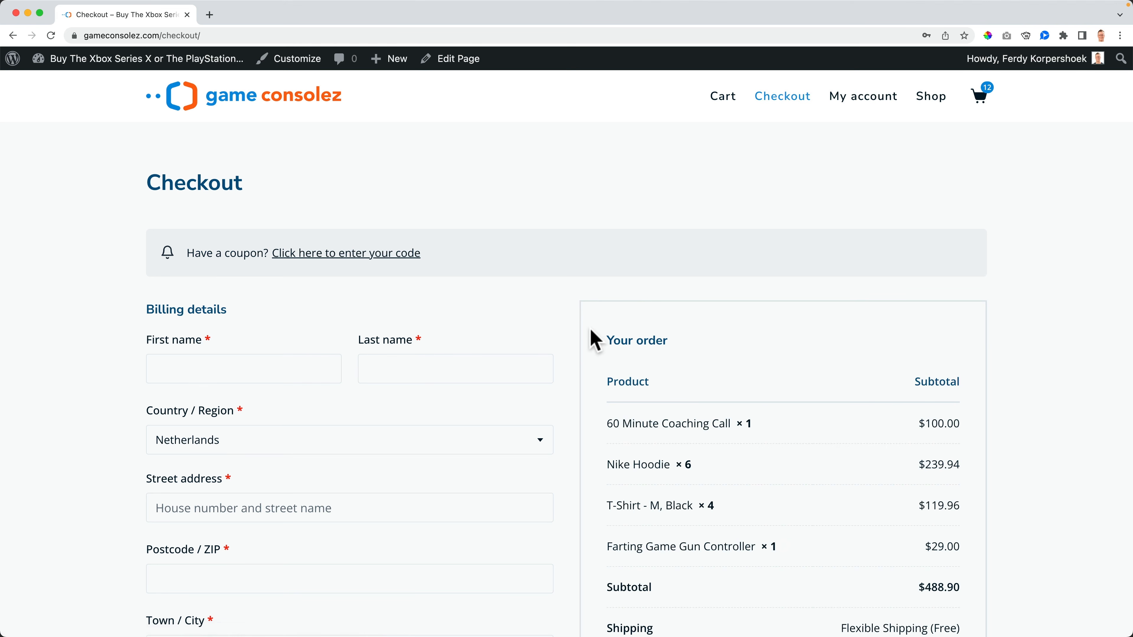
scroll(594, 337, "down", 8)
scroll(594, 338, "down", 2)
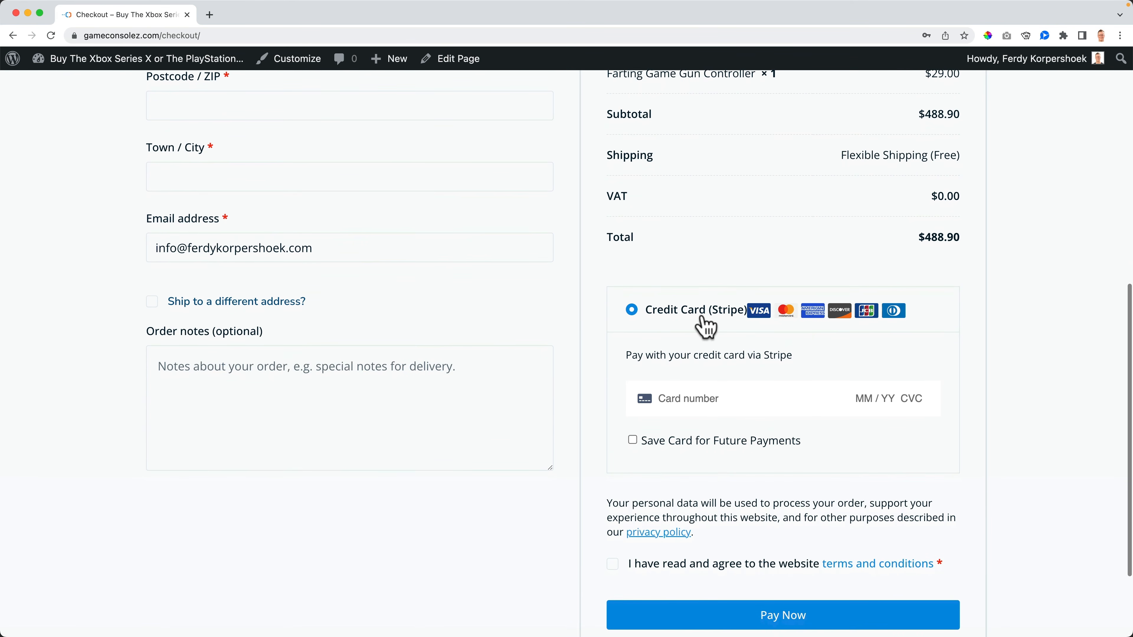
scroll(707, 326, "down", 2)
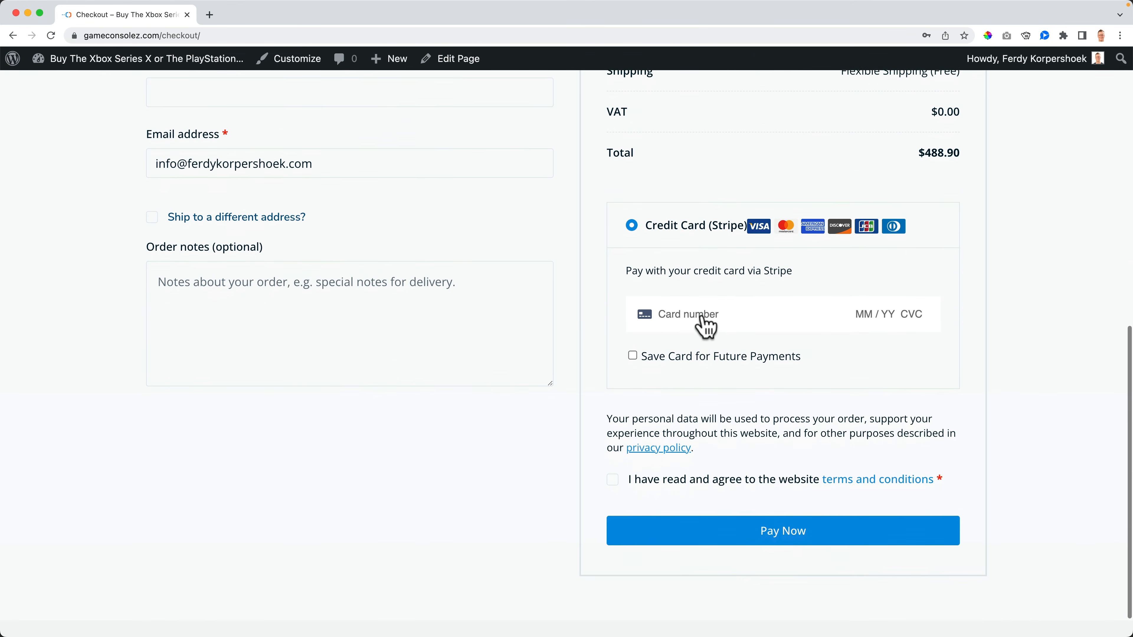
scroll(699, 285, "down", 1)
scroll(699, 286, "up", 5)
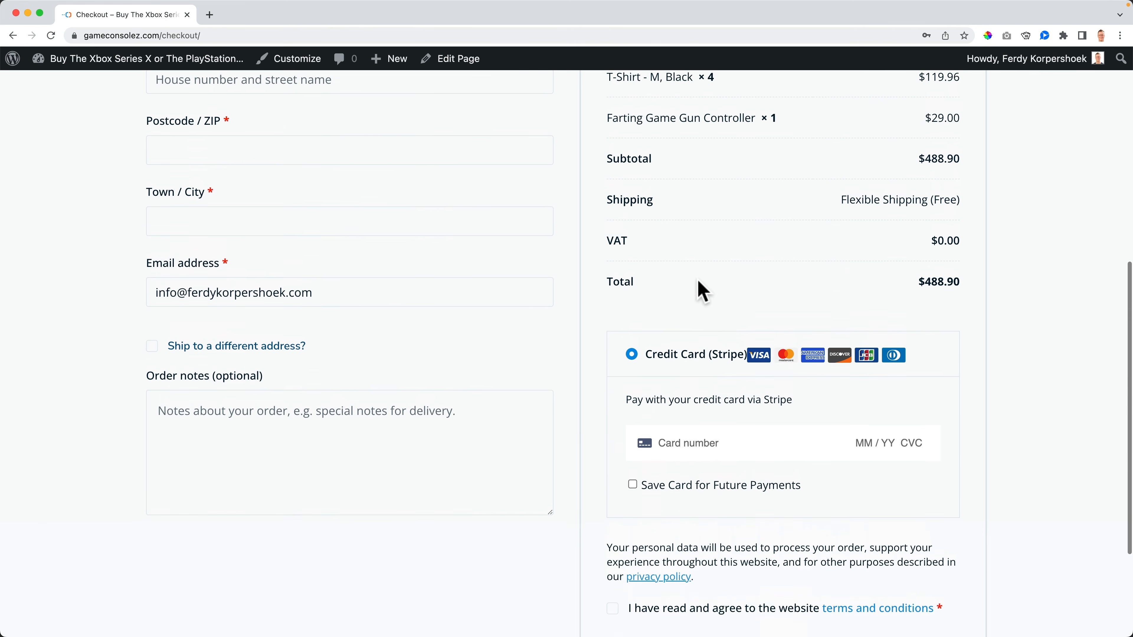
scroll(698, 286, "down", 3)
scroll(749, 499, "down", 1)
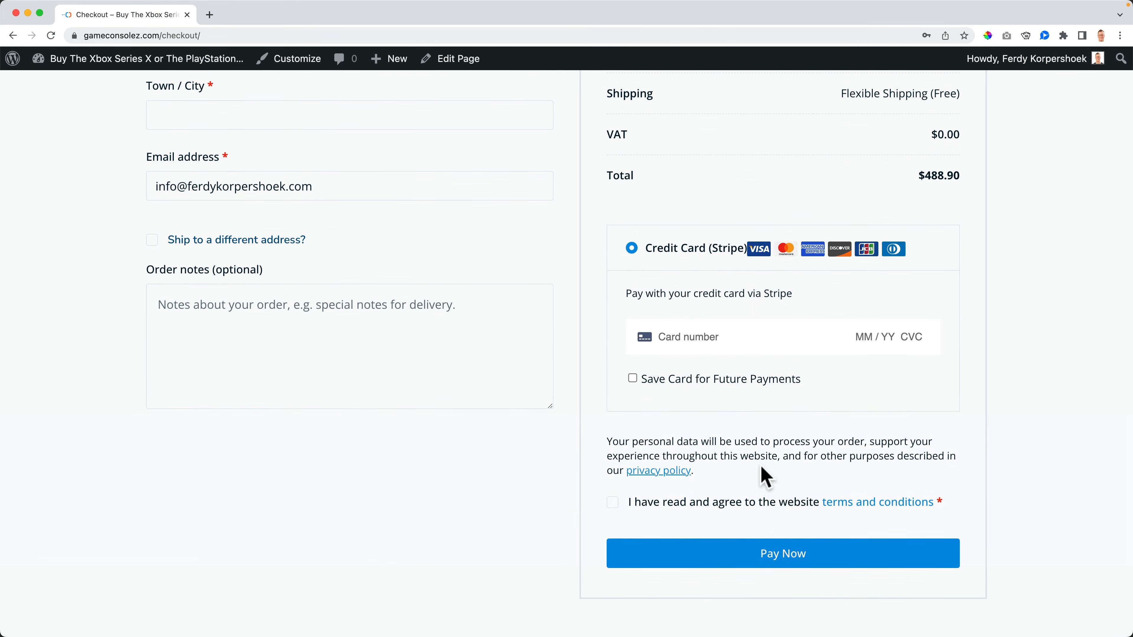
scroll(764, 473, "up", 12)
scroll(754, 466, "down", 10)
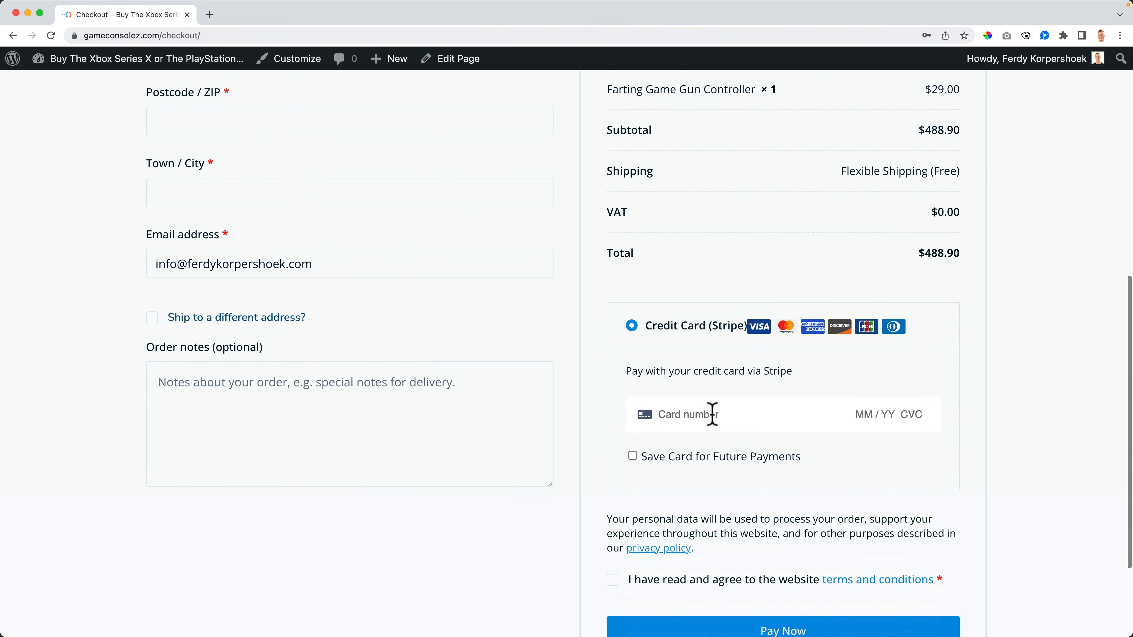
Step: Disable iDEAL via WooCommerce > Settings > Payments > Manage and save
left_click(182, 62, "super")
left_click_drag(230, 20, 63, 22)
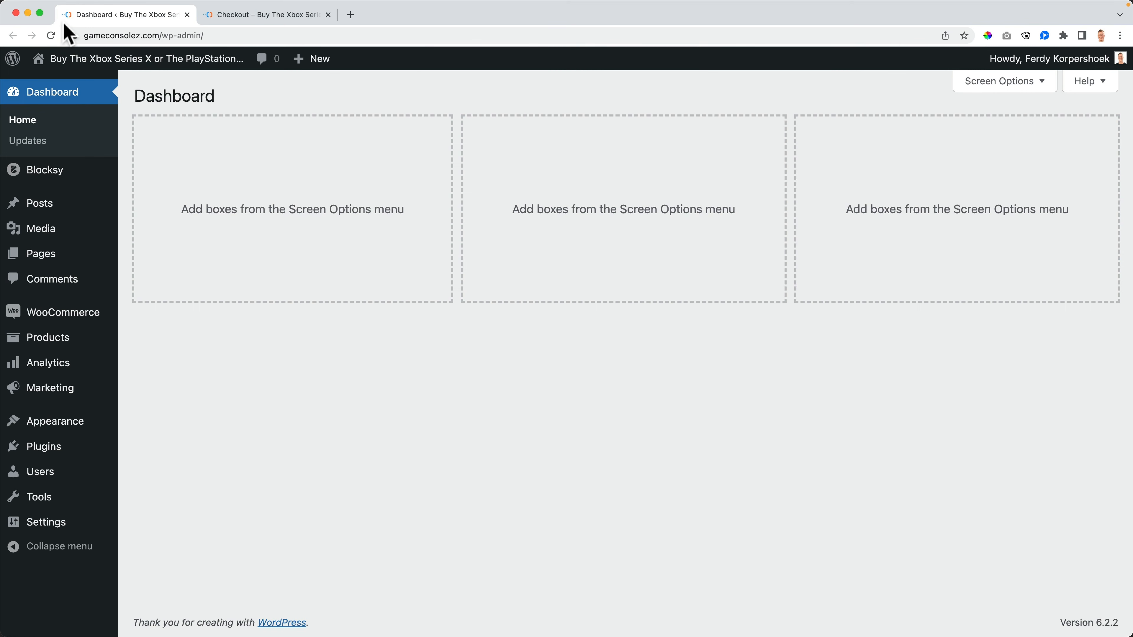
mouse_move(76, 320)
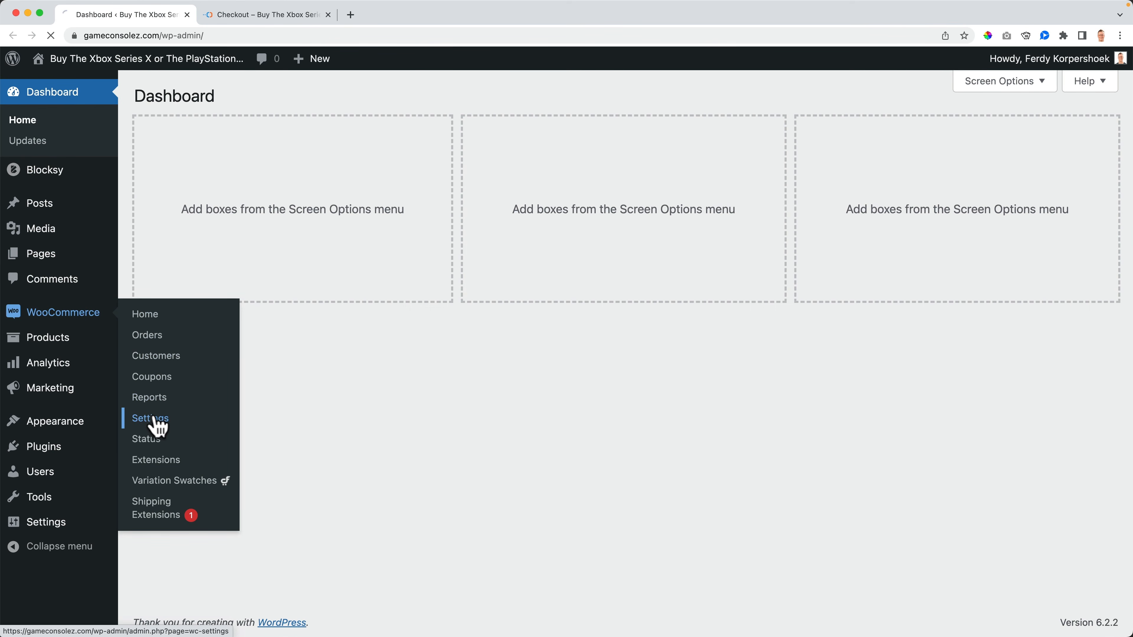
left_click(154, 420)
left_click(410, 165)
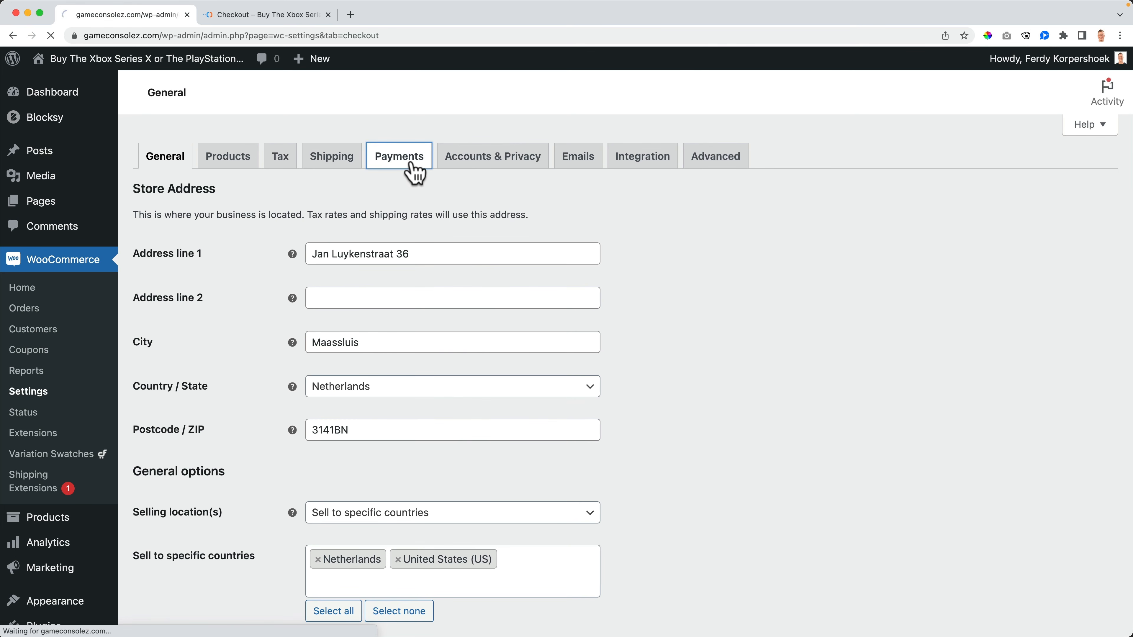
scroll(545, 250, "down", 2)
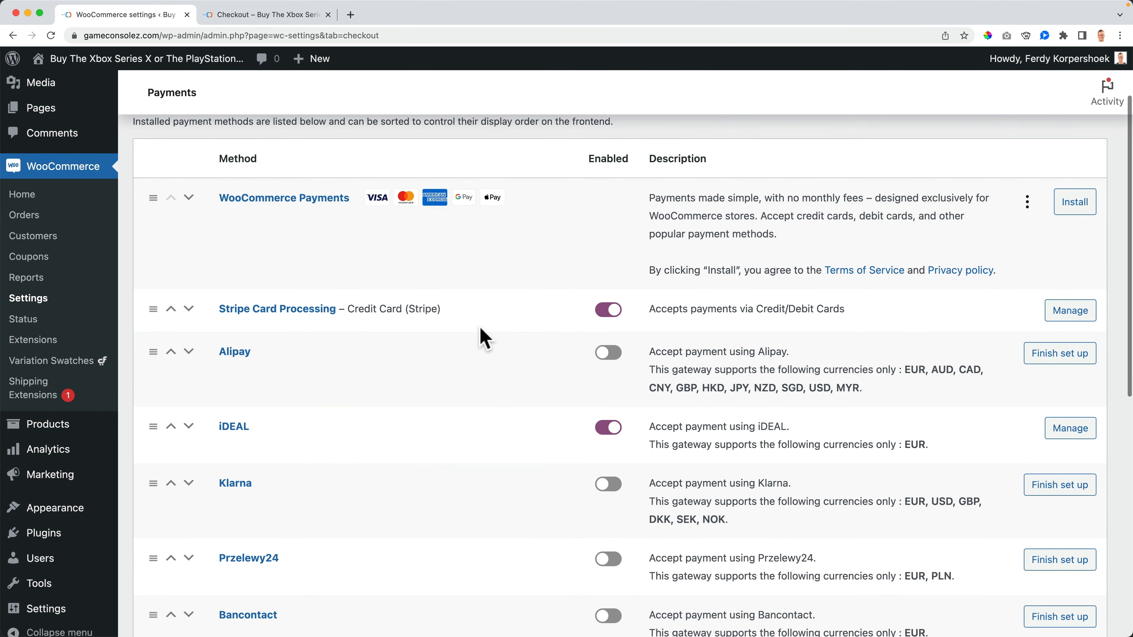
scroll(484, 339, "down", 1)
left_click(1071, 383)
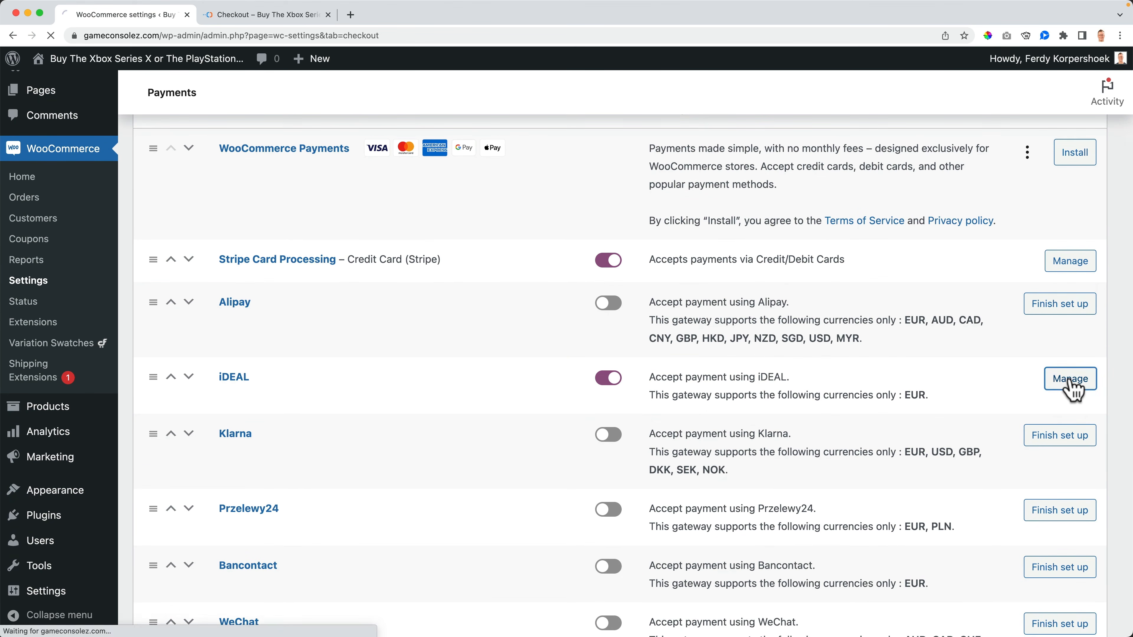
scroll(381, 352, "down", 3)
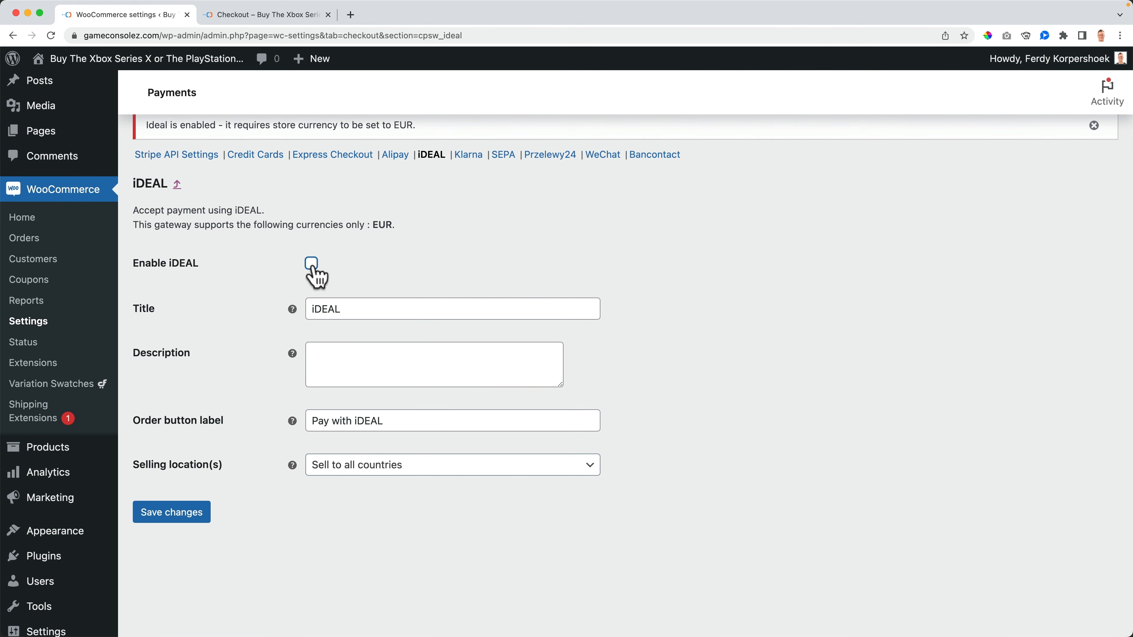
left_click(173, 512)
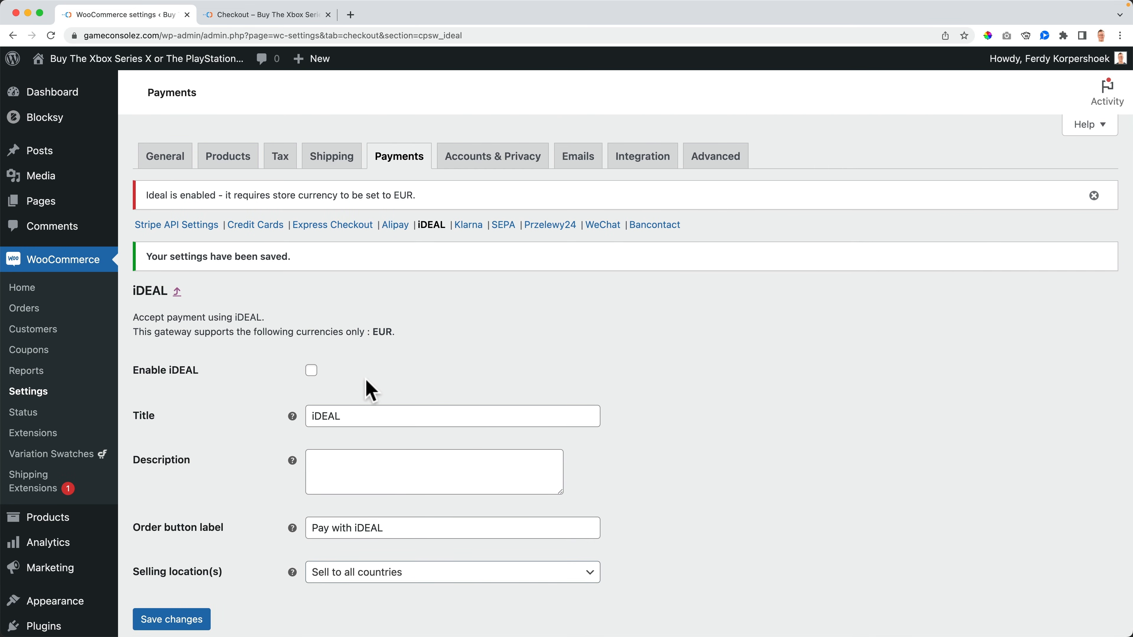
Step: Enable Klarna on its Stripe settings page and save
left_click(468, 225)
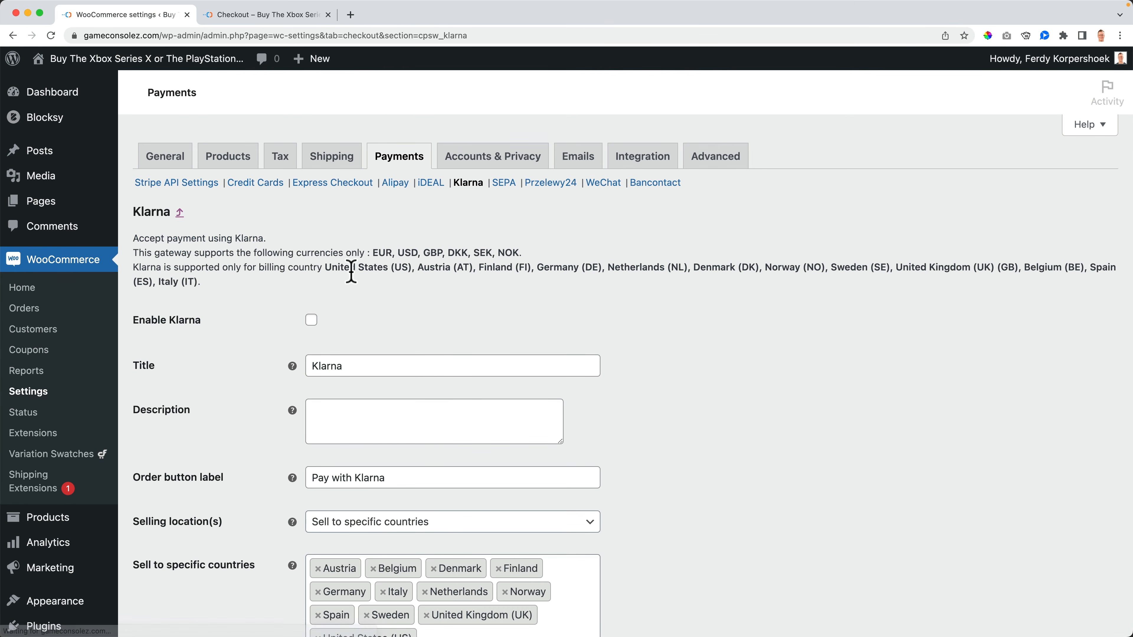
scroll(247, 379, "down", 5)
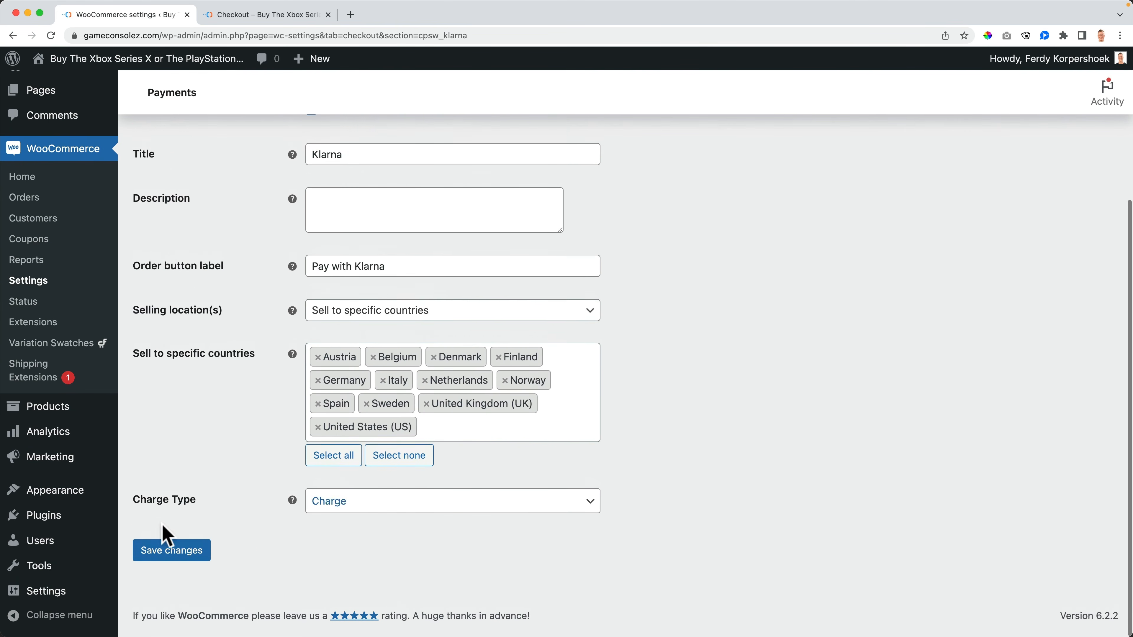
left_click(171, 551)
Step: Reload checkout, try selecting Klarna, then switch back to Credit Card (Stripe)
left_click(253, 15)
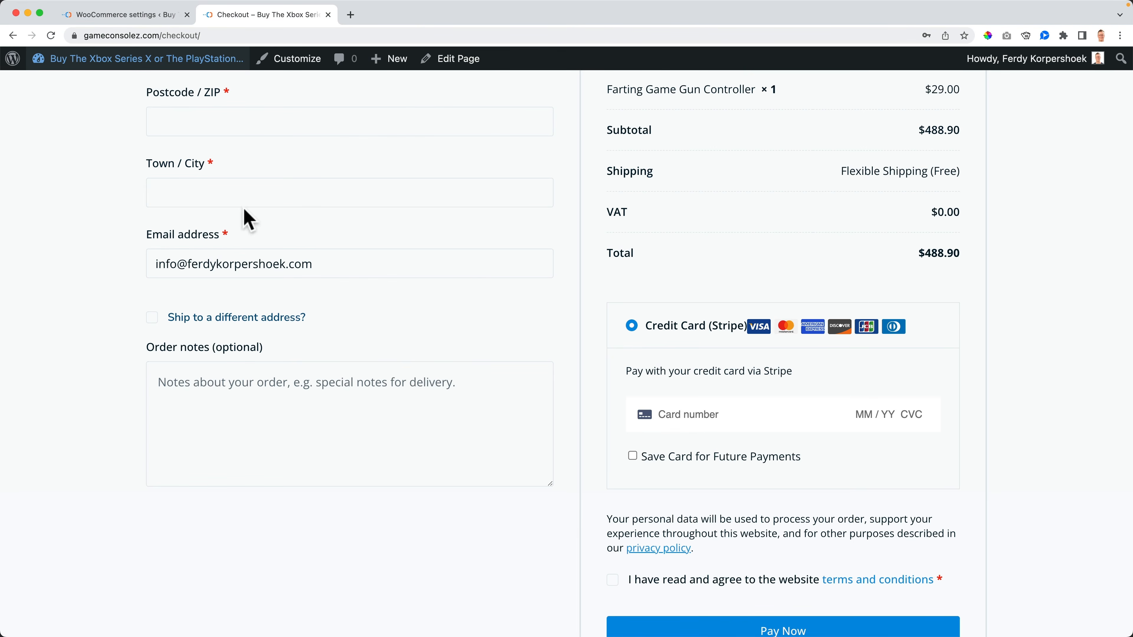
key("super+r")
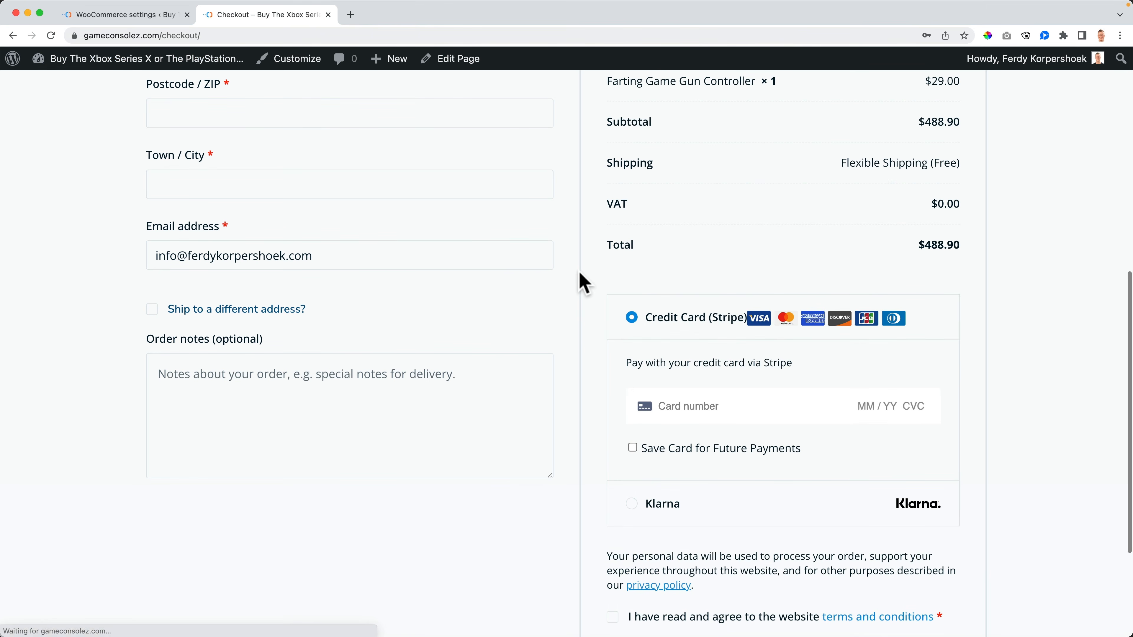
left_click(676, 504)
left_click(683, 329)
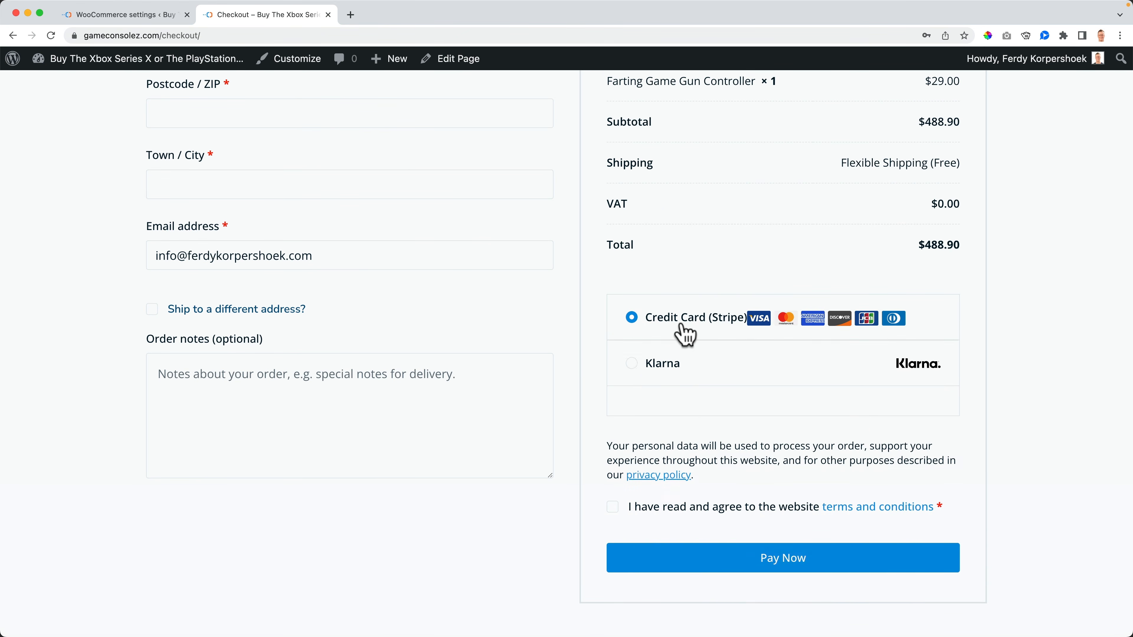
left_click(128, 18)
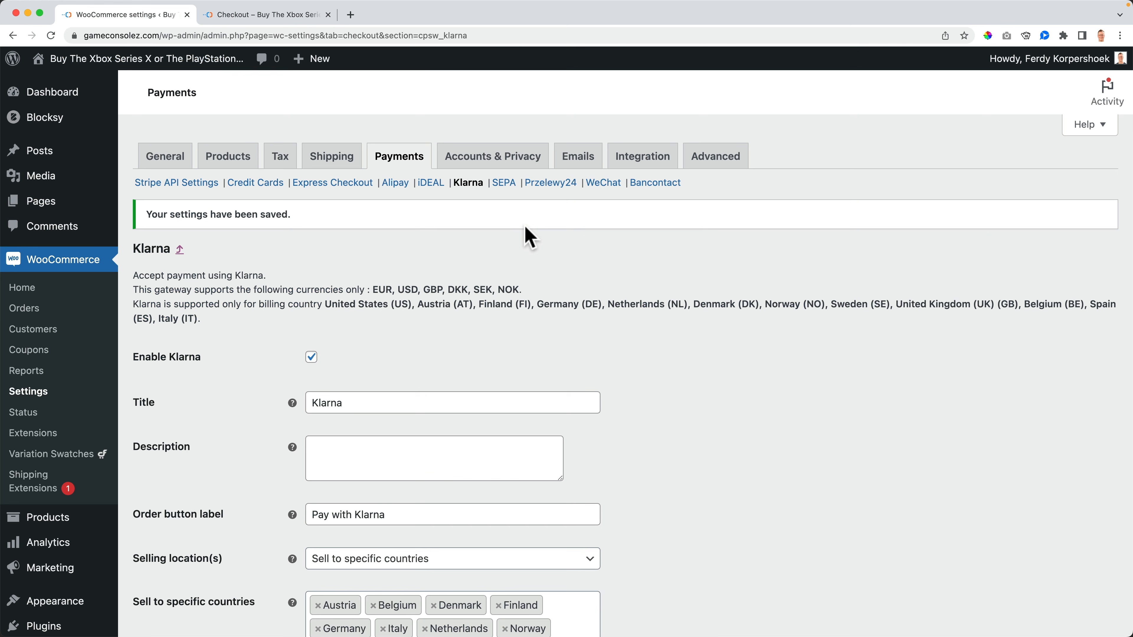
Step: Save the SEPA settings and check checkout's Klarna and credit card options
left_click(505, 187)
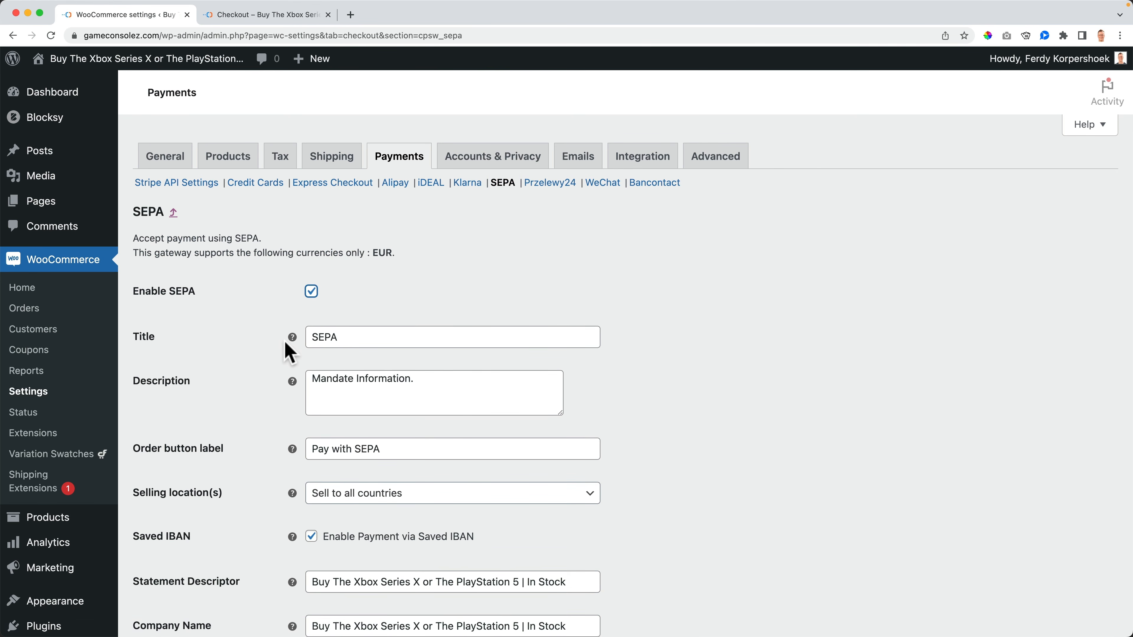
scroll(250, 401, "down", 3)
left_click(190, 562)
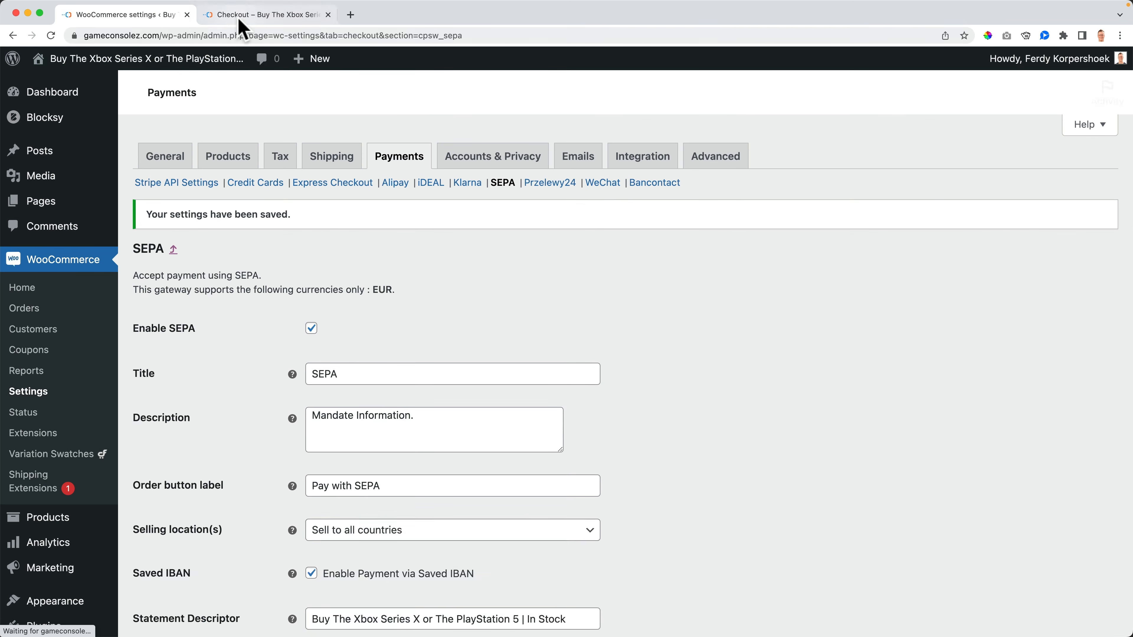
left_click(239, 20)
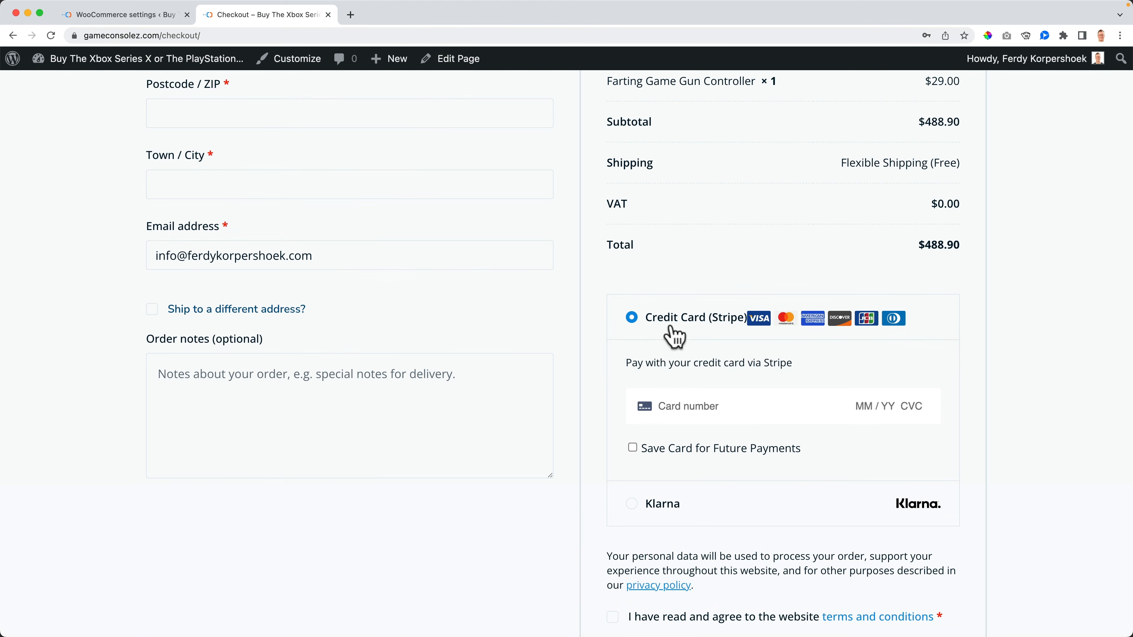
left_click(671, 505)
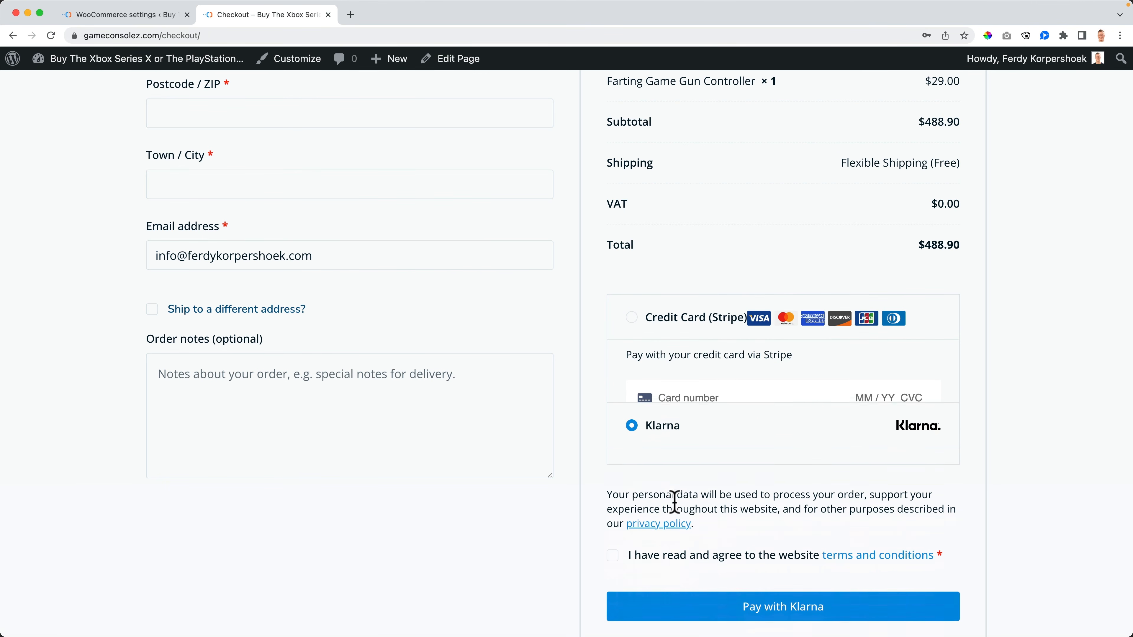
left_click(684, 329)
Step: Uncheck Enable SEPA, save, and verify checkout offers only Credit Card (Stripe) and Klarna
left_click(156, 16)
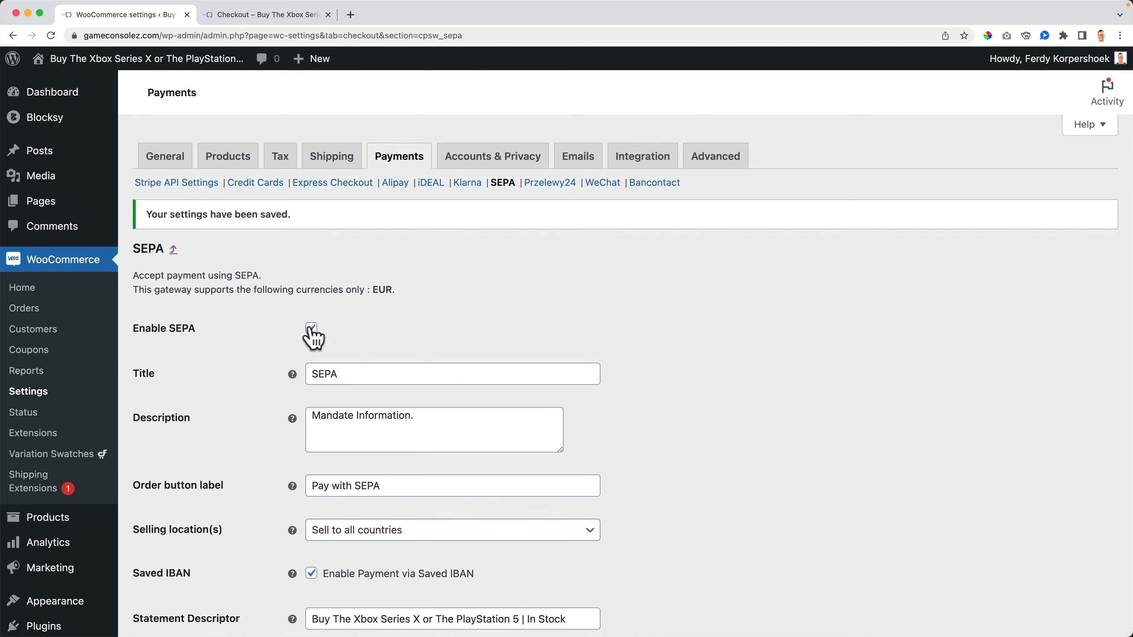
scroll(294, 348, "down", 4)
left_click(179, 563)
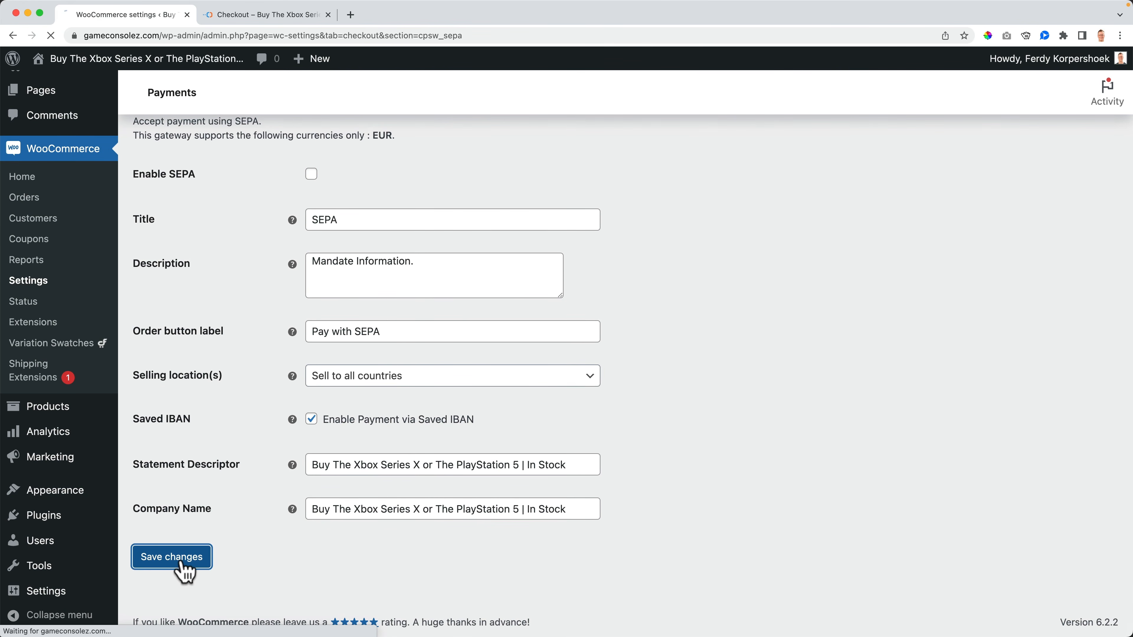
left_click(239, 17)
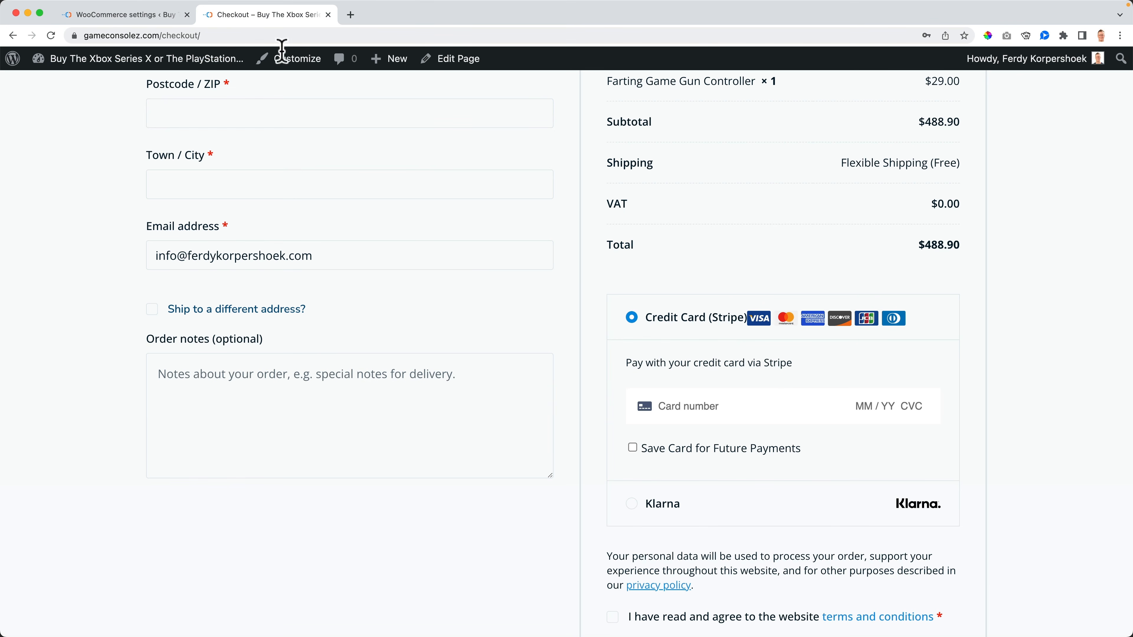
scroll(576, 284, "up", 10)
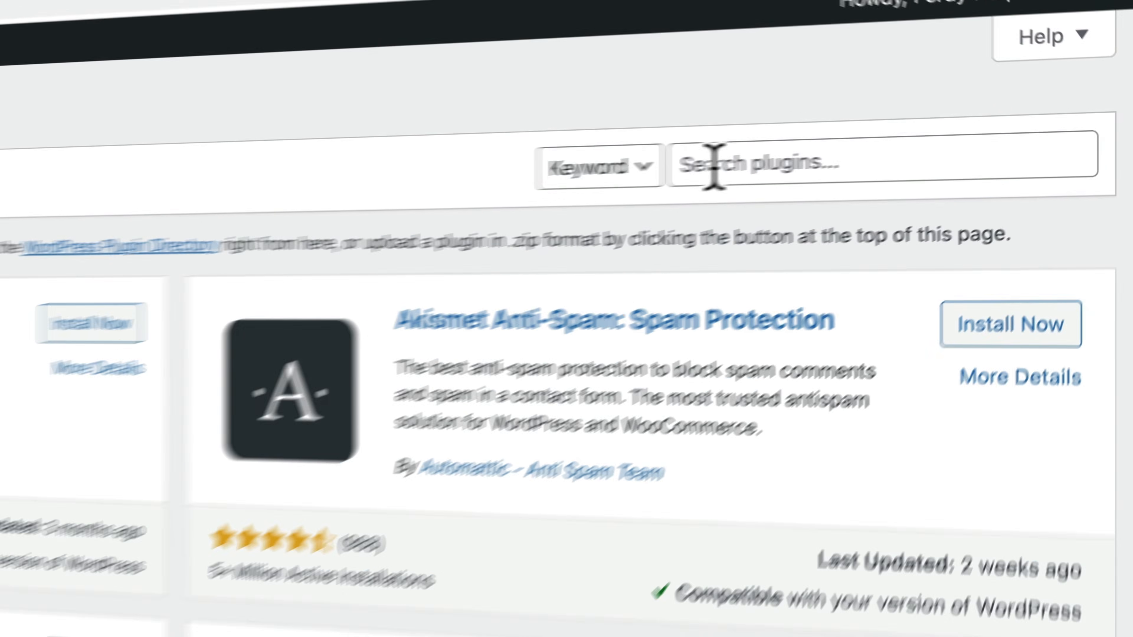
Step: Search plugins for 'woocommerce paypal' and install WooCommerce PayPal Payments
left_click(948, 138)
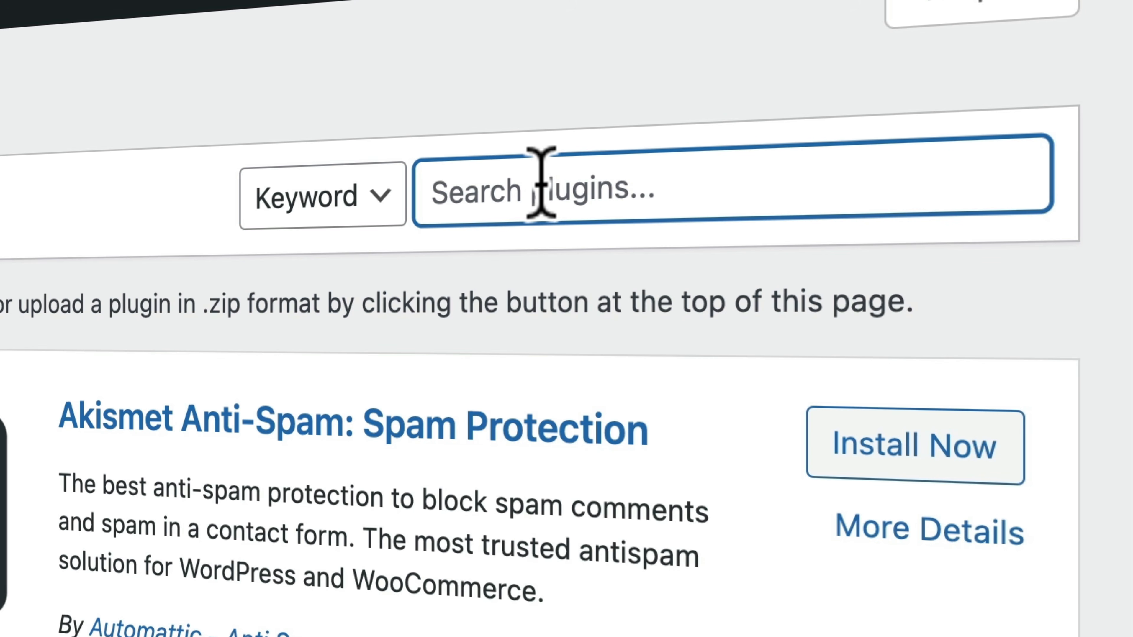
type("woocommerce ")
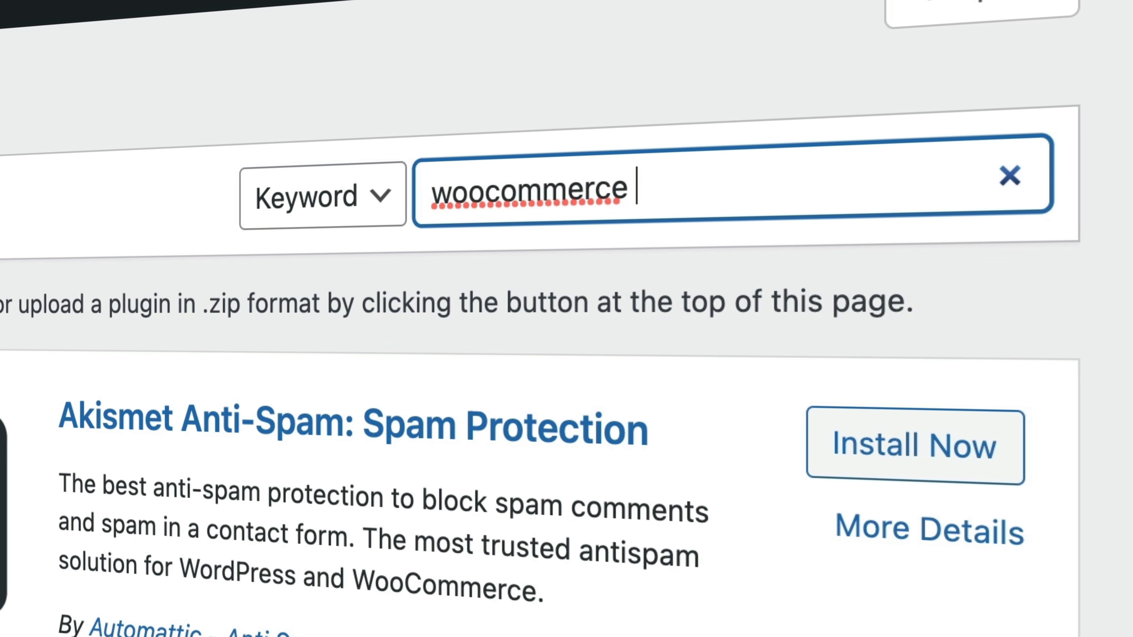
type("payp")
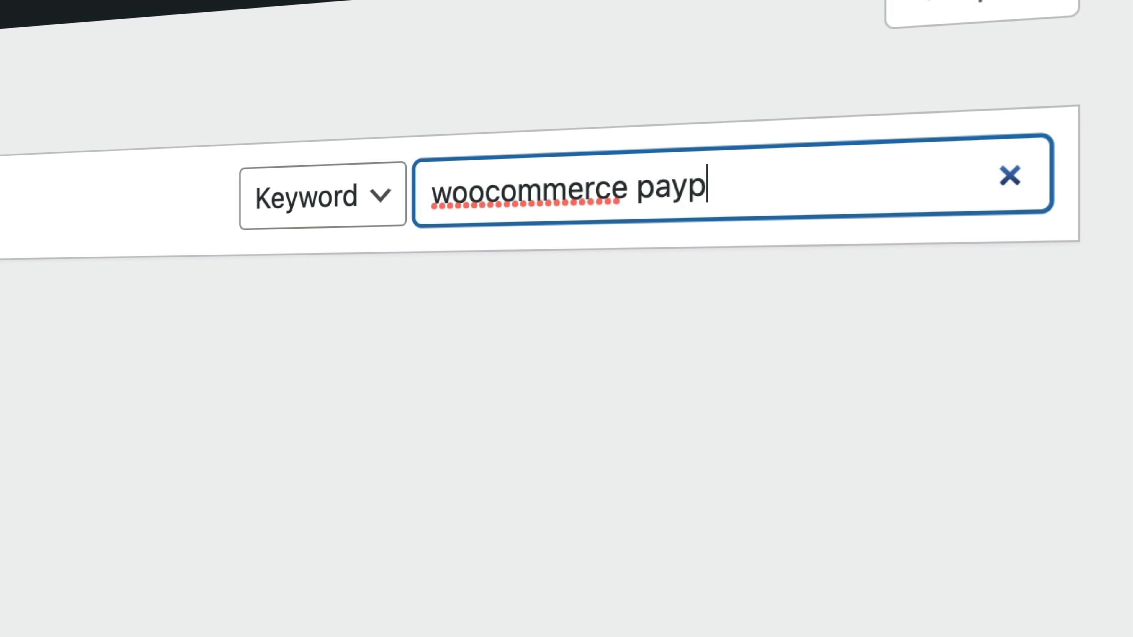
type("al")
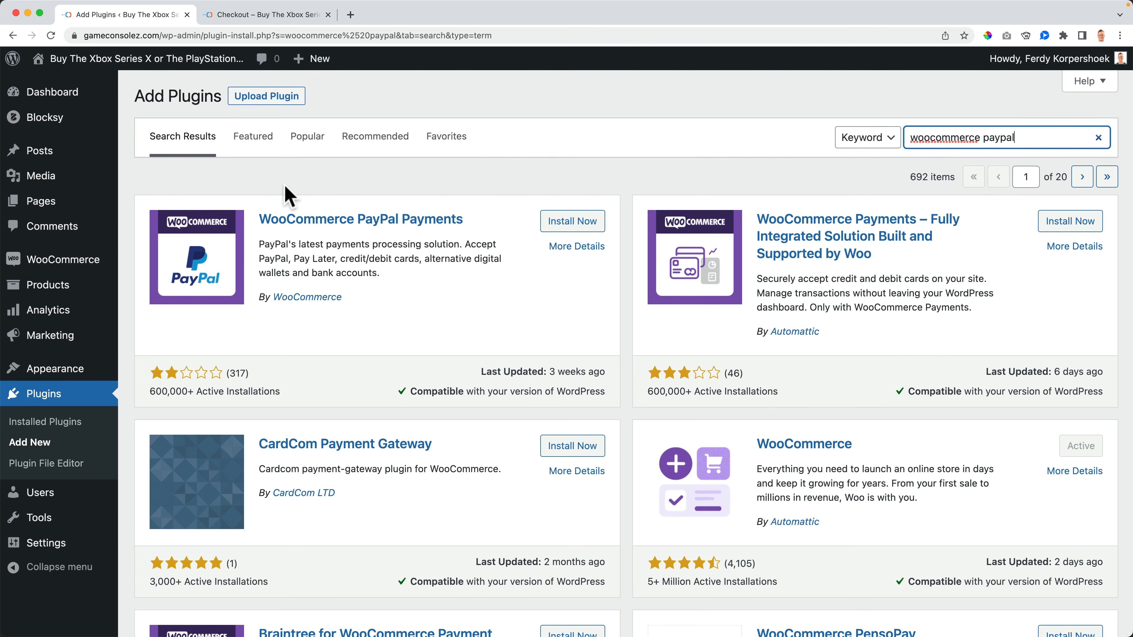
left_click(560, 223)
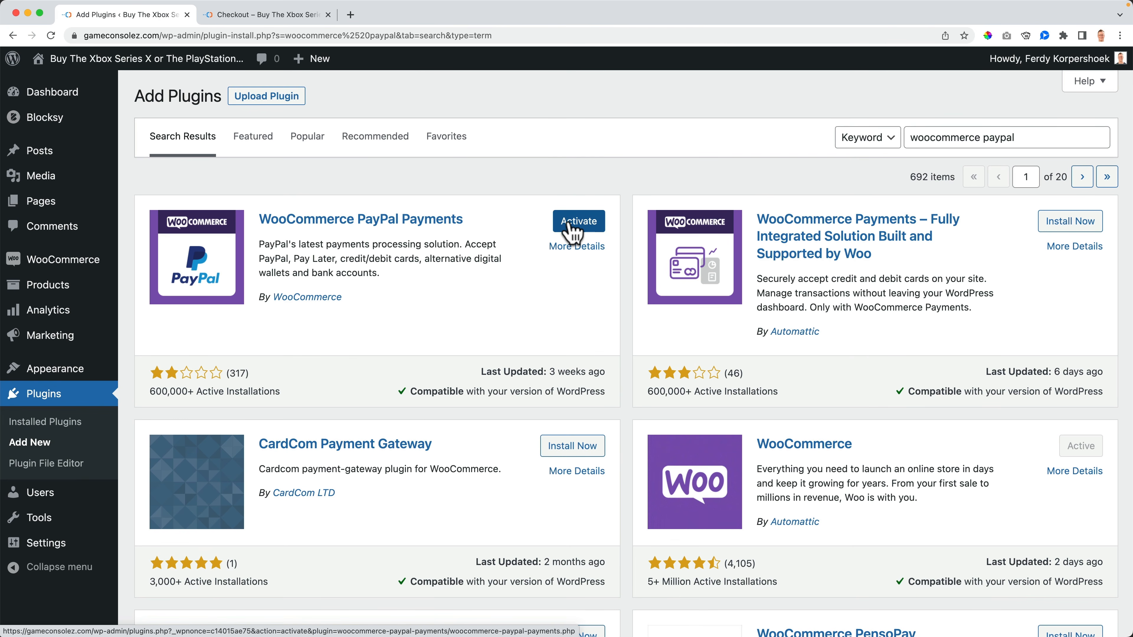
Step: Activate PayPal Payments, link a PayPal account, and return to the WooCommerce Payment Methods list
left_click(572, 225)
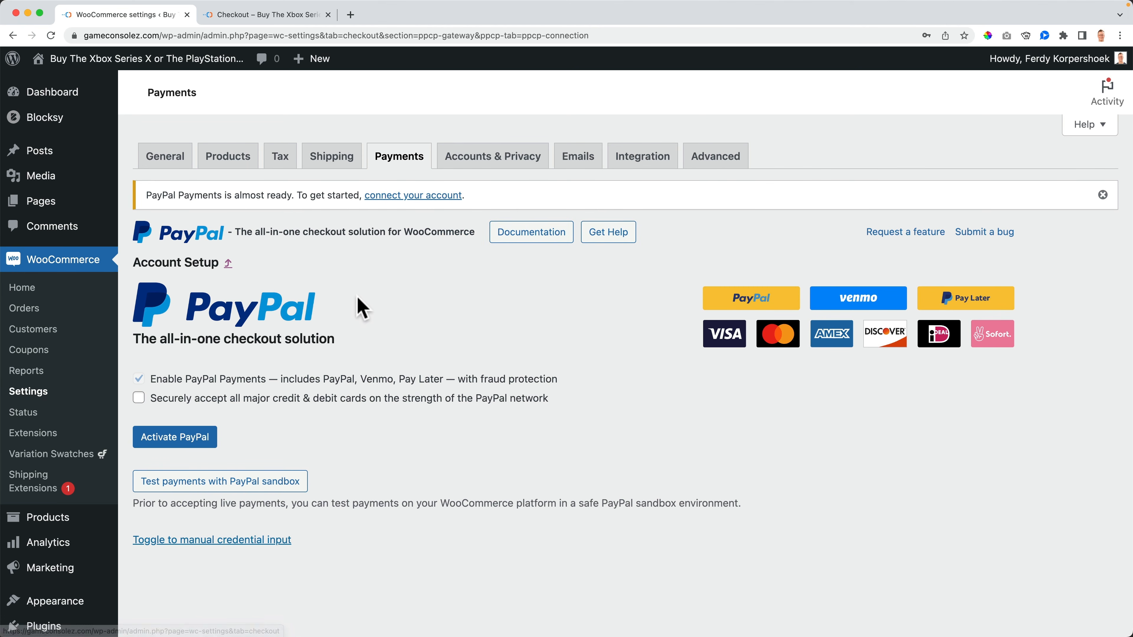
scroll(379, 321, "down", 2)
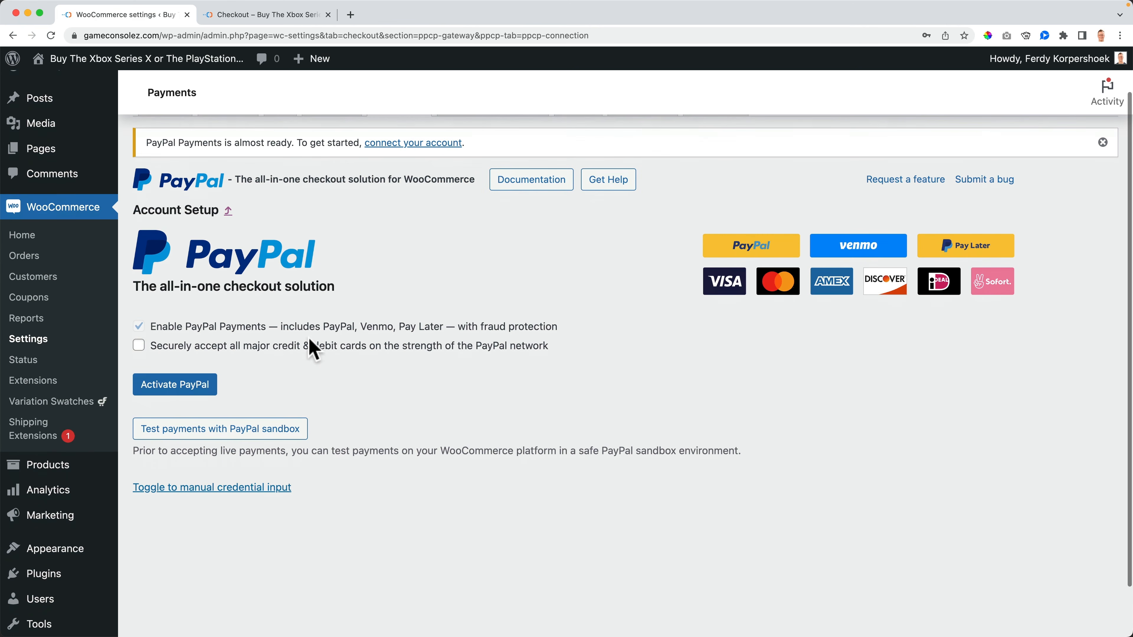
left_click(170, 390)
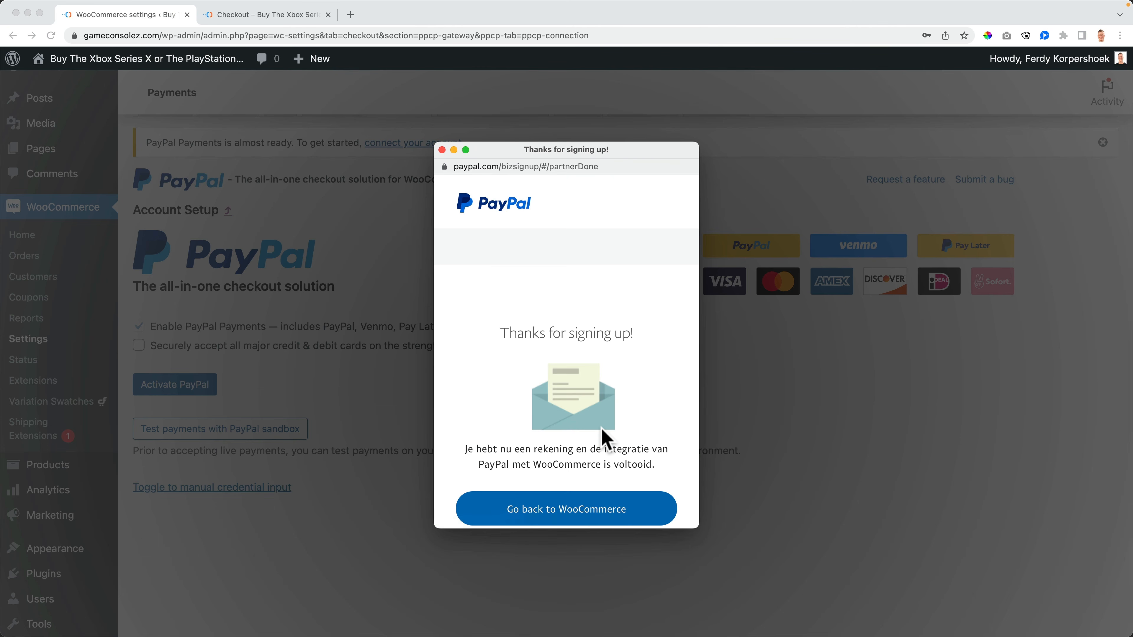
scroll(601, 429, "down", 3)
left_click(560, 411)
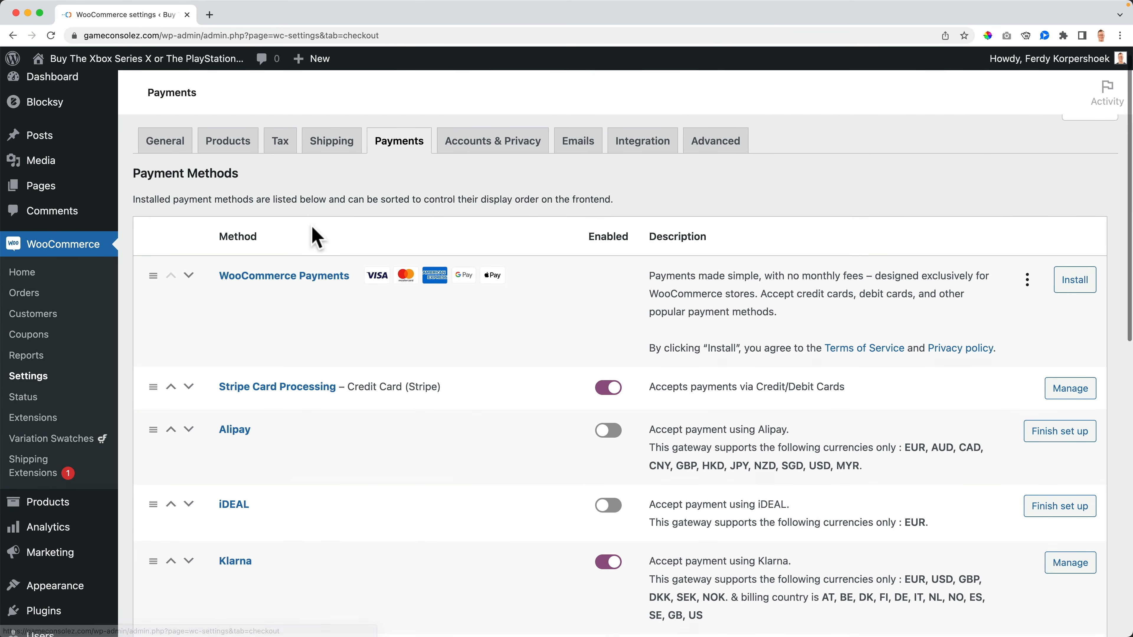
scroll(286, 348, "down", 10)
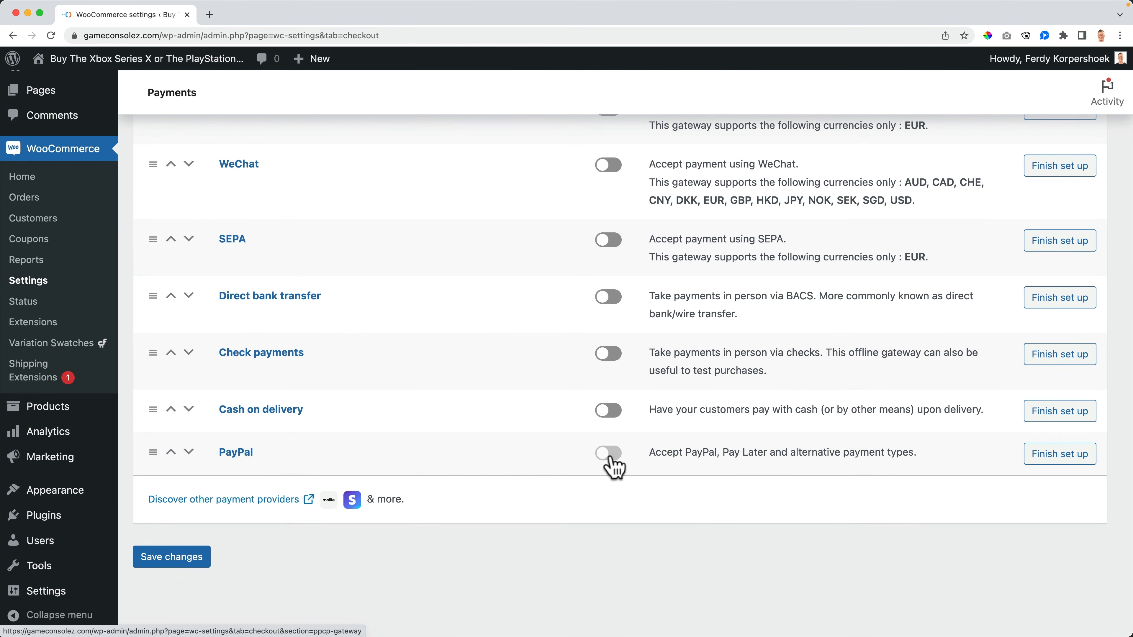
Step: Go from the admin to the live store's checkout page
left_click(130, 59)
mouse_move(987, 101)
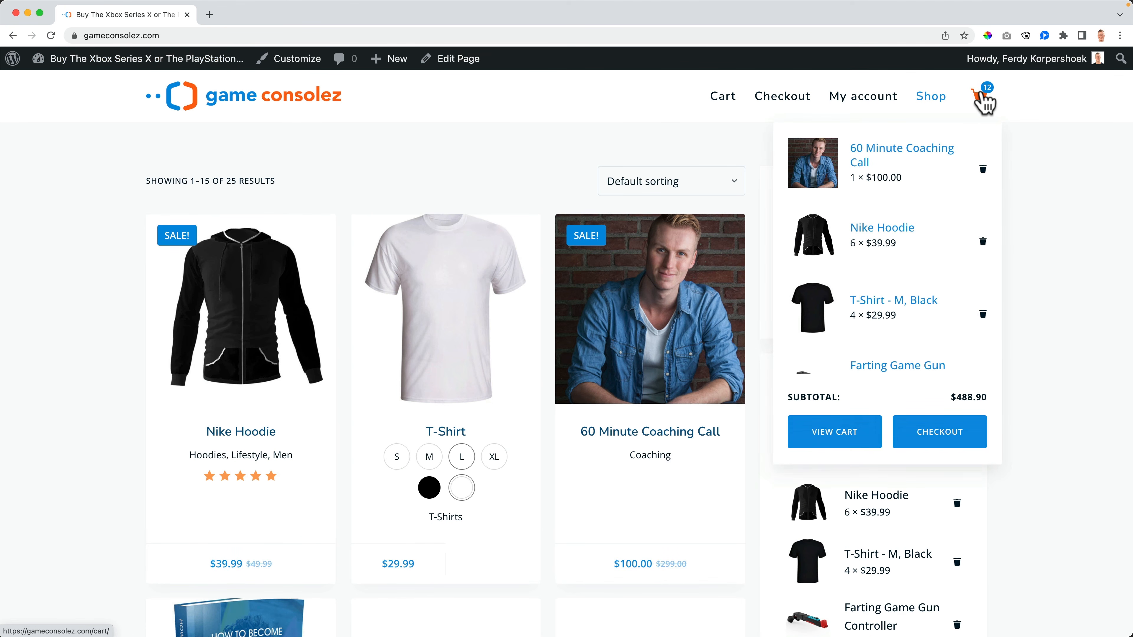
left_click(955, 444)
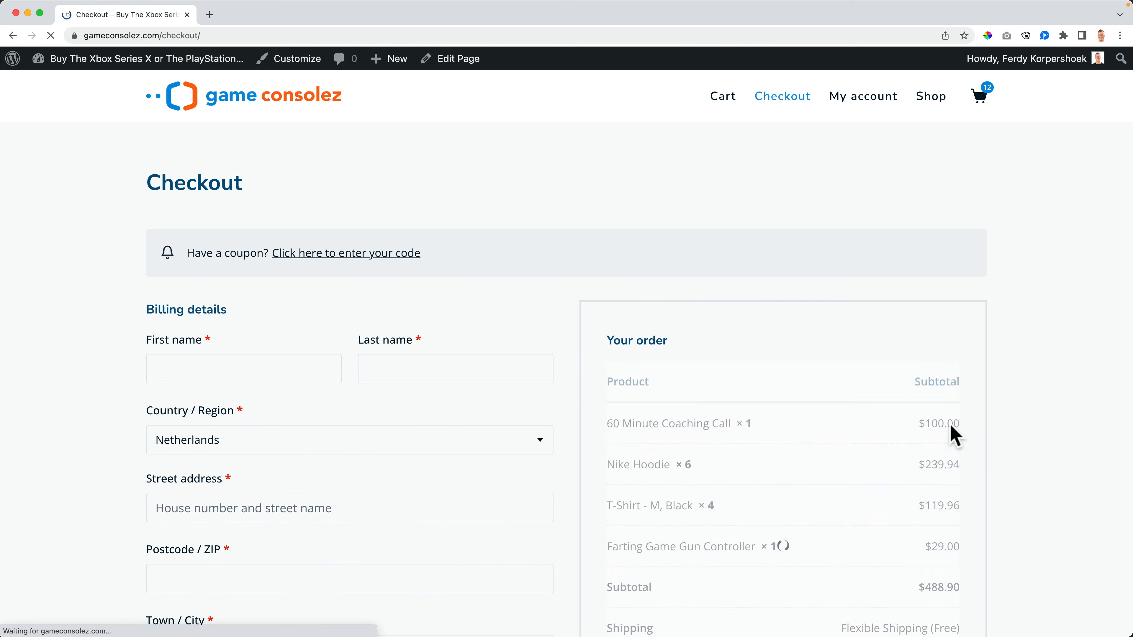
scroll(951, 432, "down", 9)
scroll(951, 428, "down", 3)
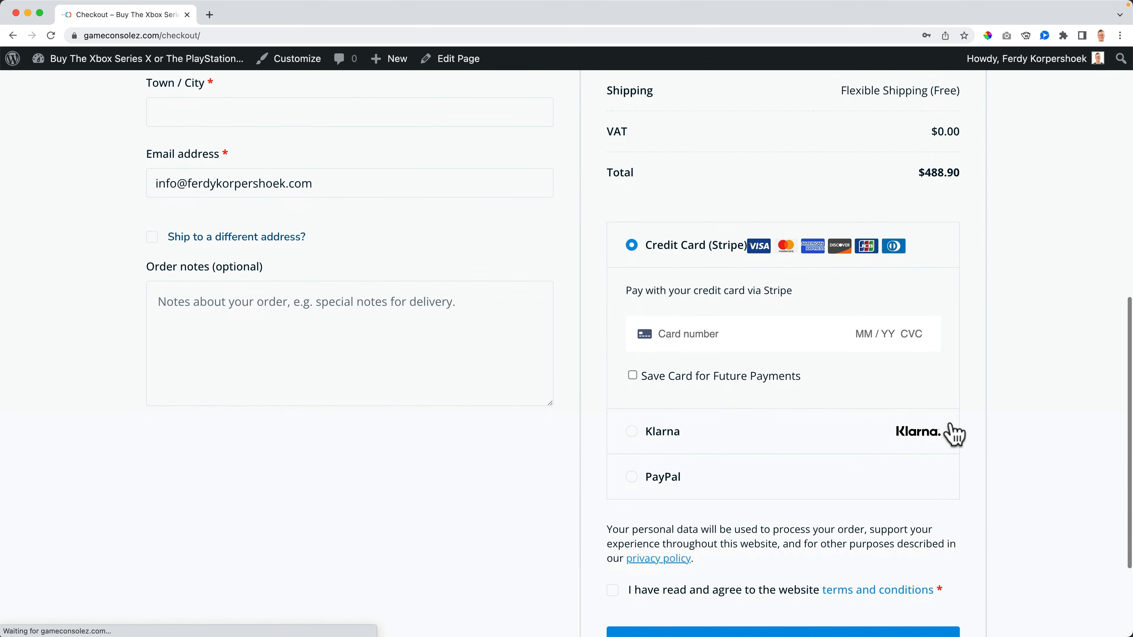
Step: Try the PayPal, Credit Card (Stripe) and Klarna options at checkout, then return to the shop
left_click(664, 444)
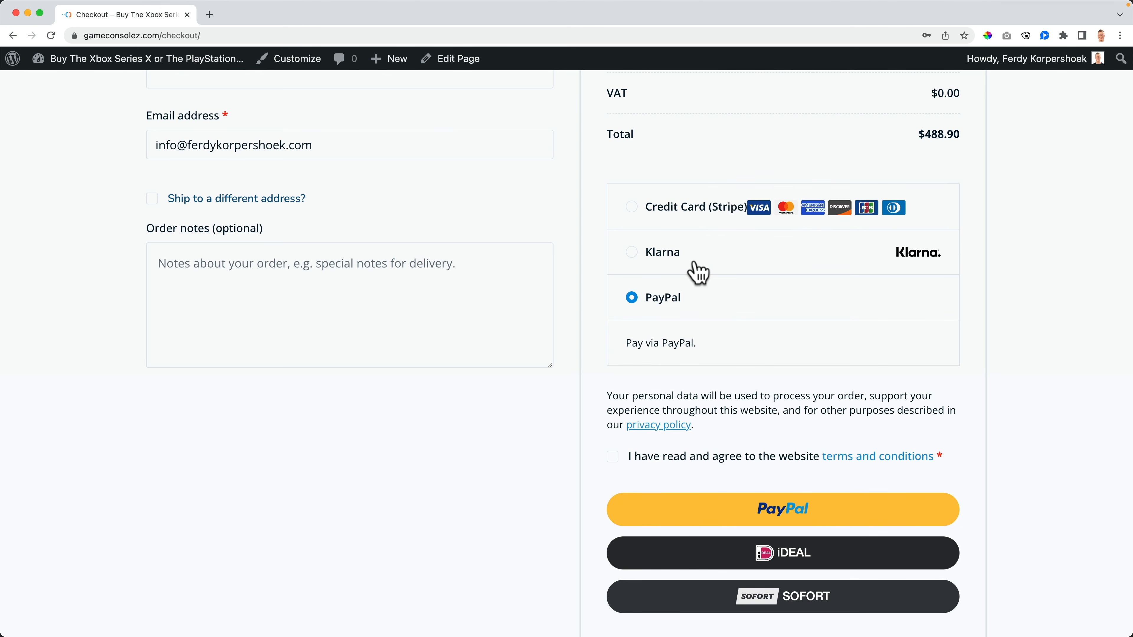
left_click(690, 219)
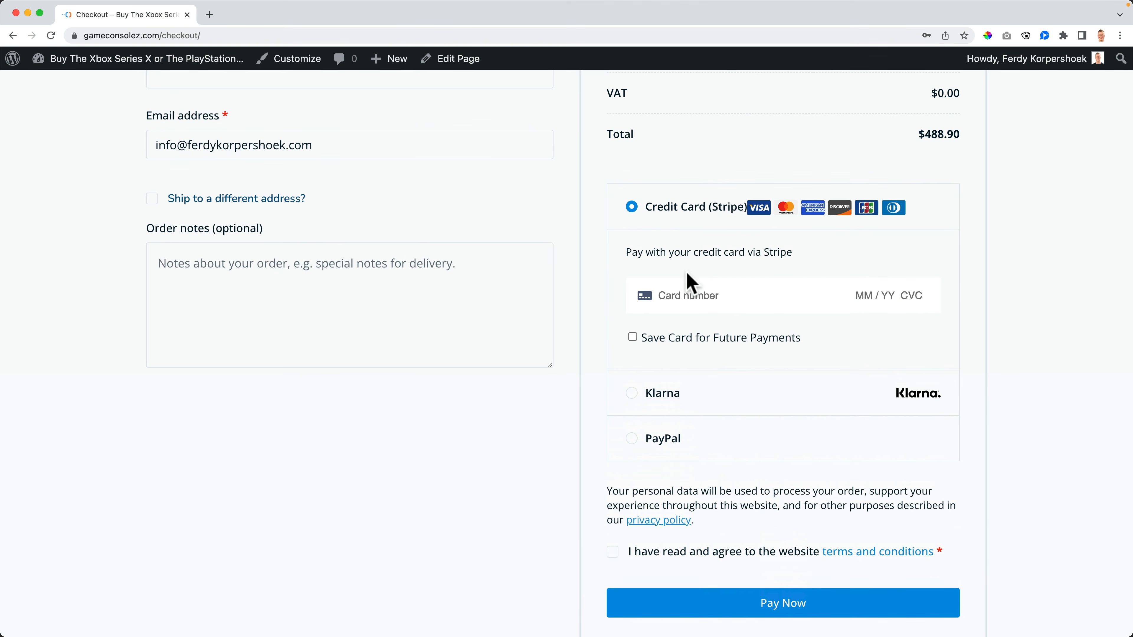
left_click(688, 396)
left_click(683, 334)
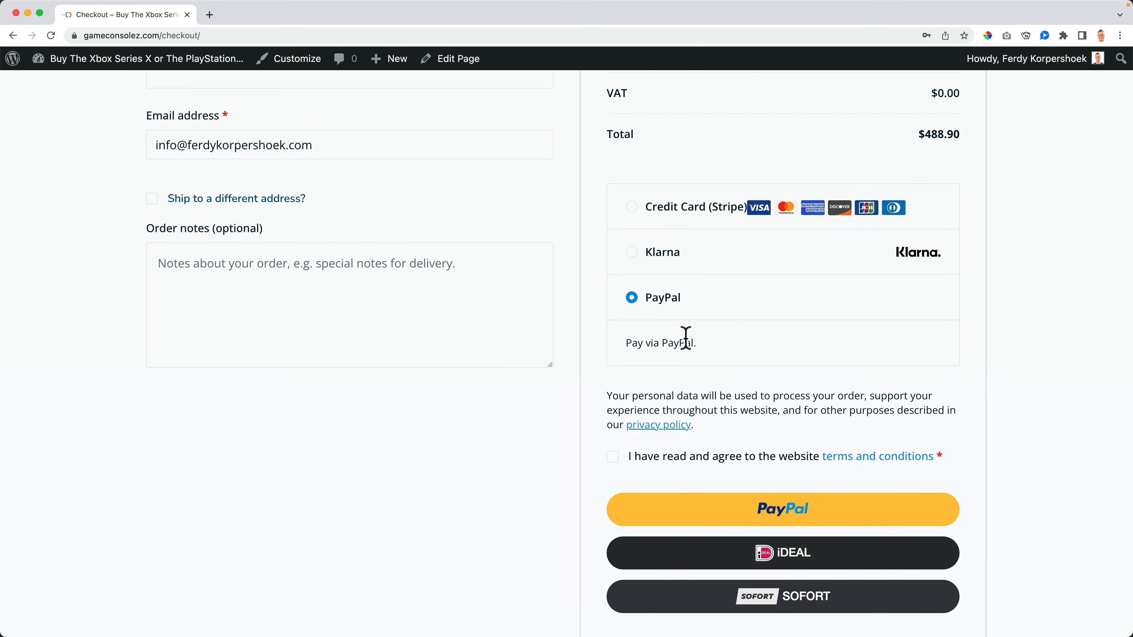
scroll(714, 513, "up", 1)
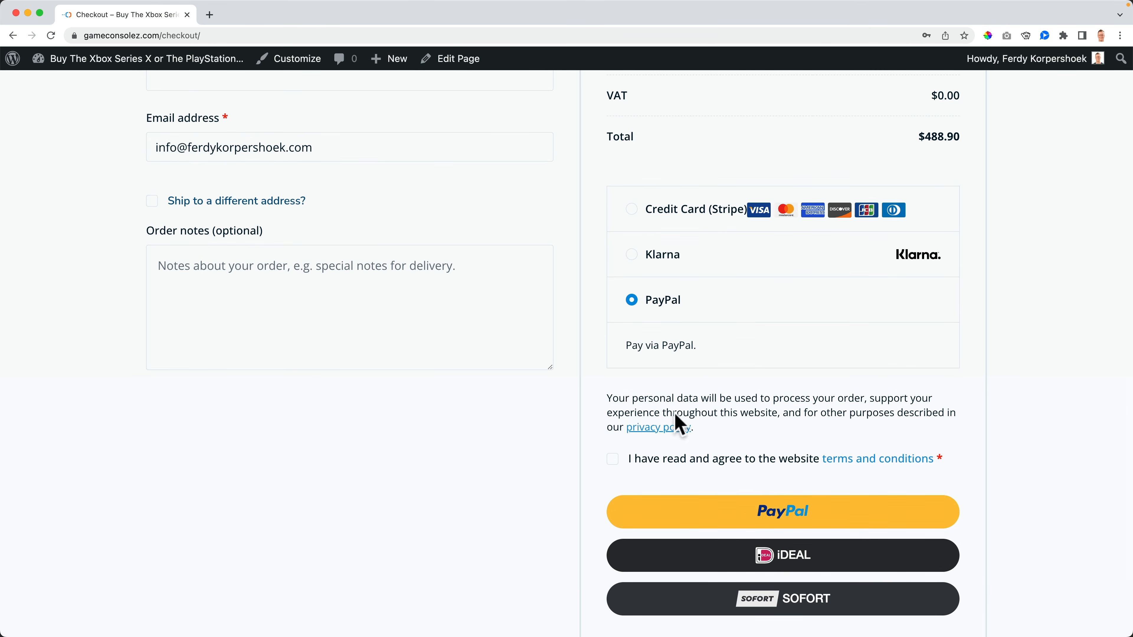
scroll(650, 392, "up", 2)
left_click(666, 290)
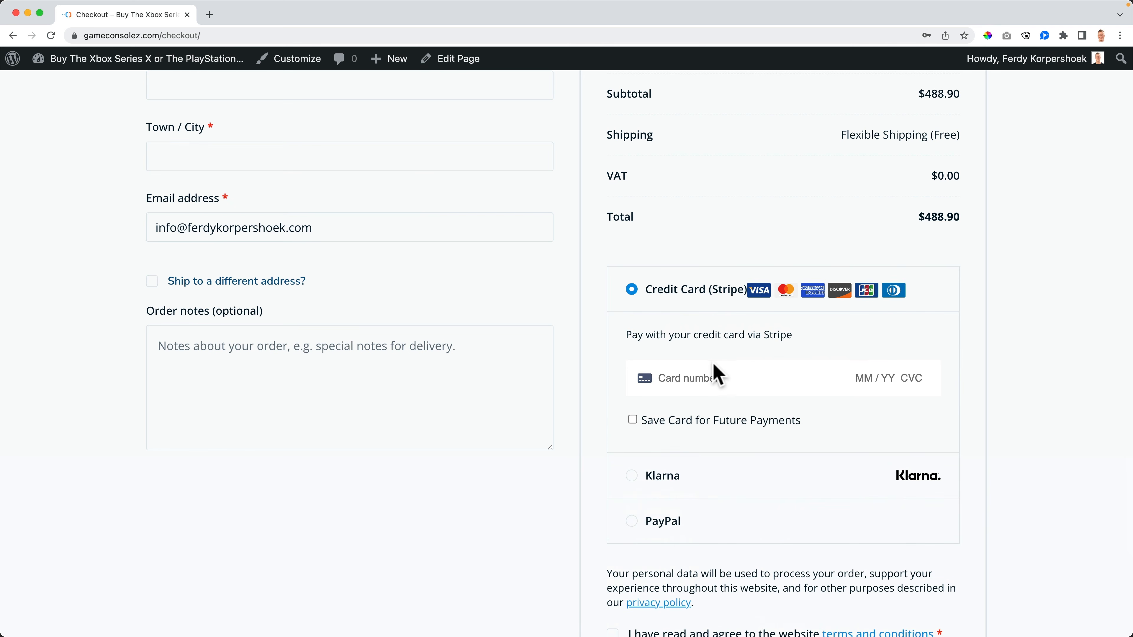
scroll(712, 364, "up", 3)
scroll(714, 364, "up", 8)
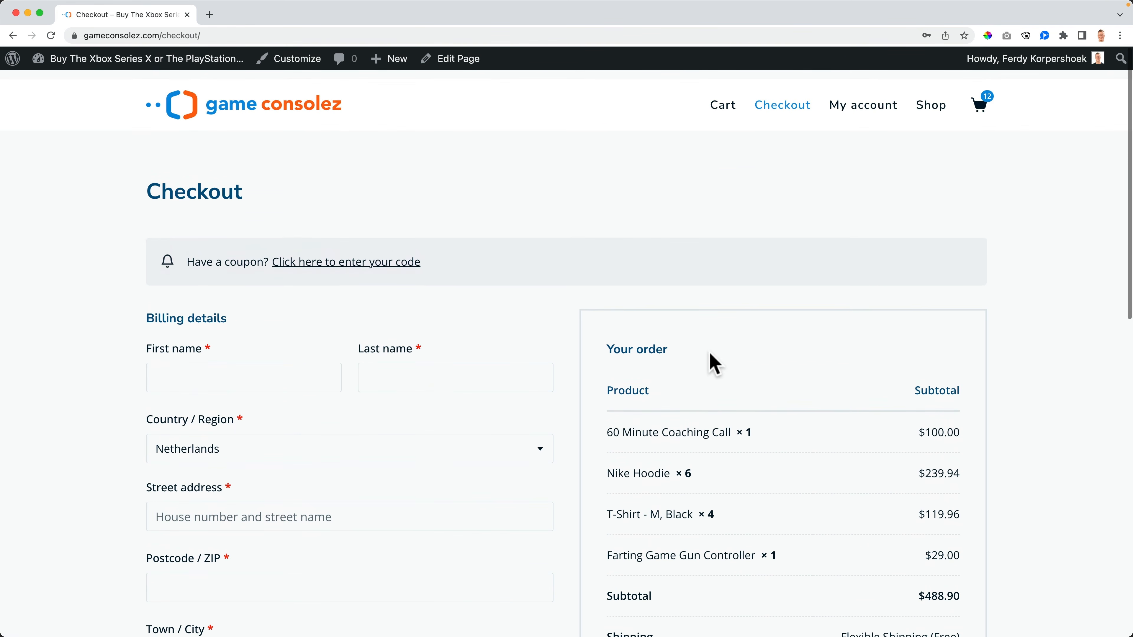
left_click(288, 113)
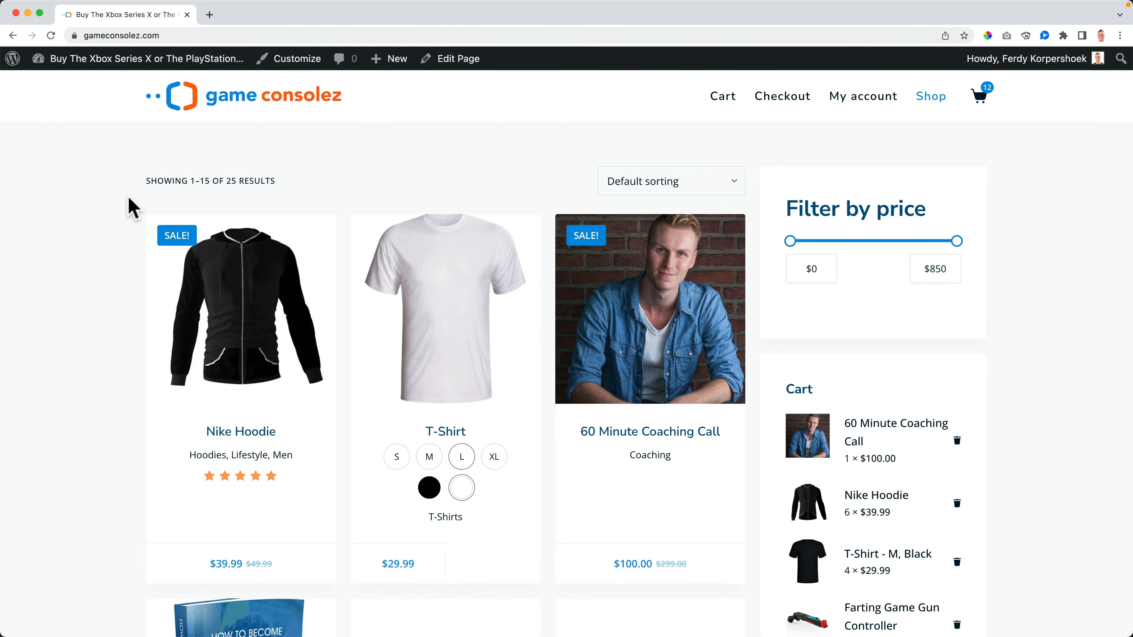
Step: Try the PayPal button on the Nike Hoodie page, close its login window, and return to the dashboard
left_click(256, 292)
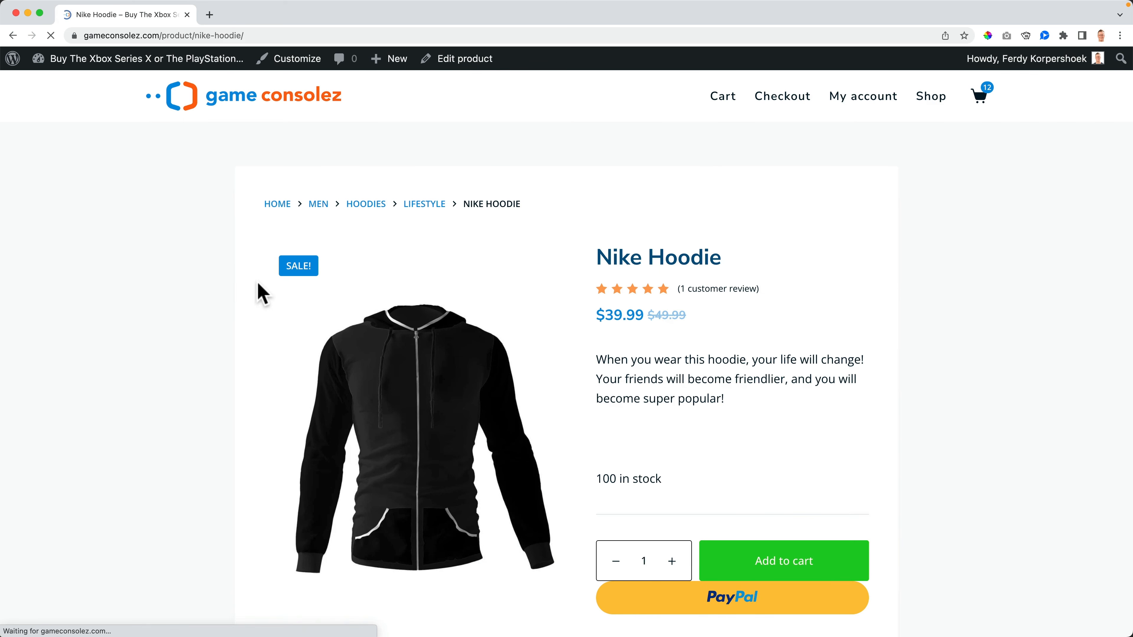
scroll(826, 290, "down", 4)
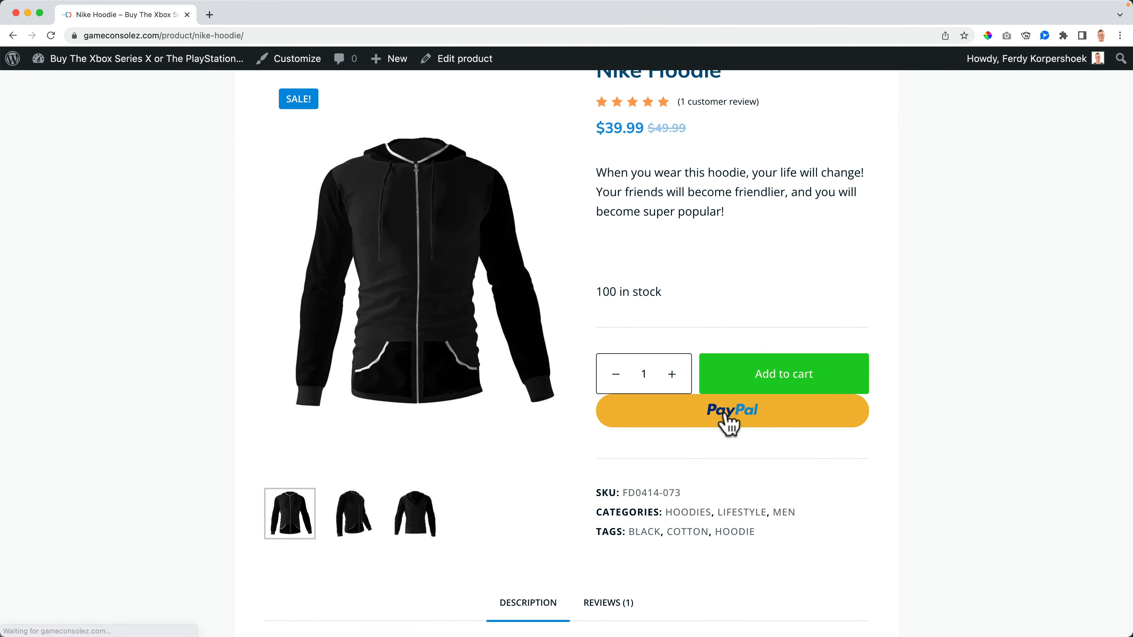
left_click(727, 411)
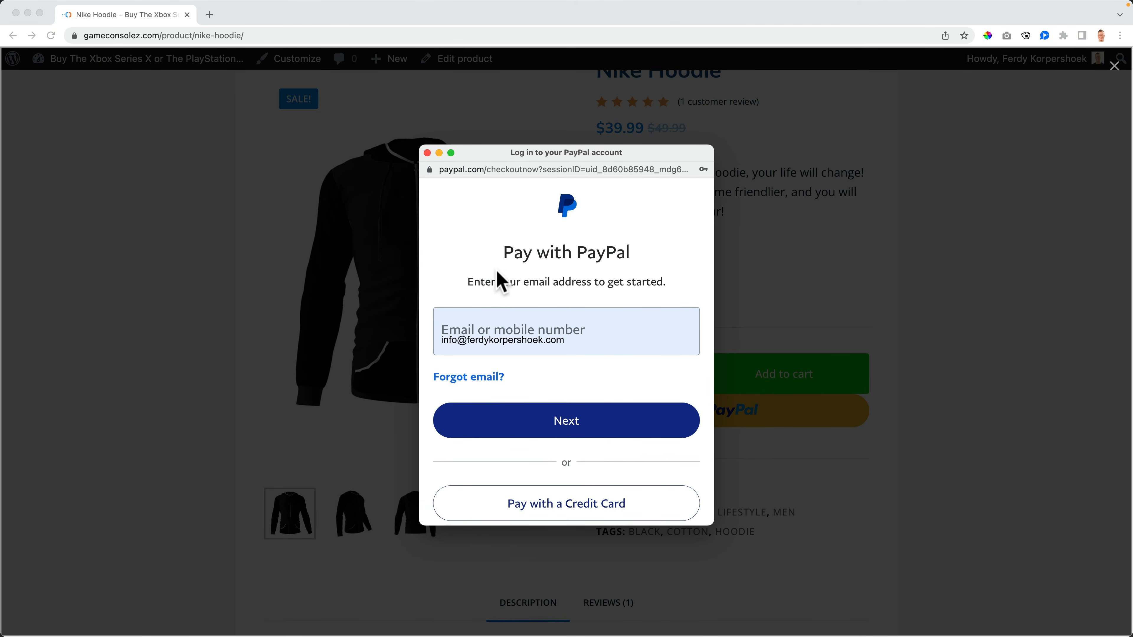
scroll(572, 264, "down", 3)
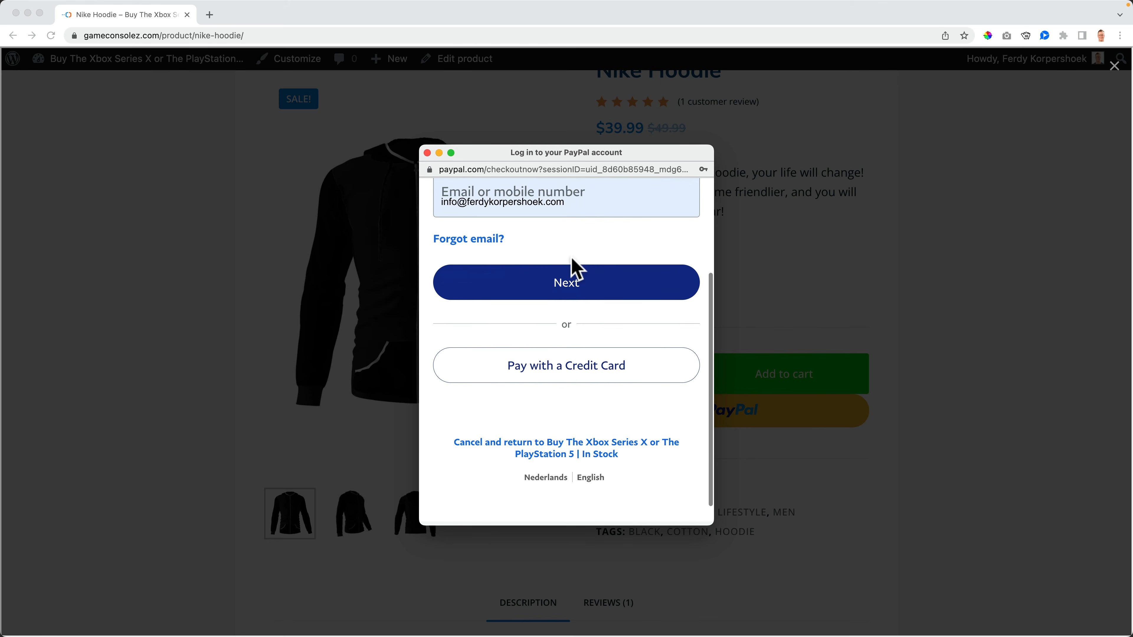
scroll(577, 265, "up", 3)
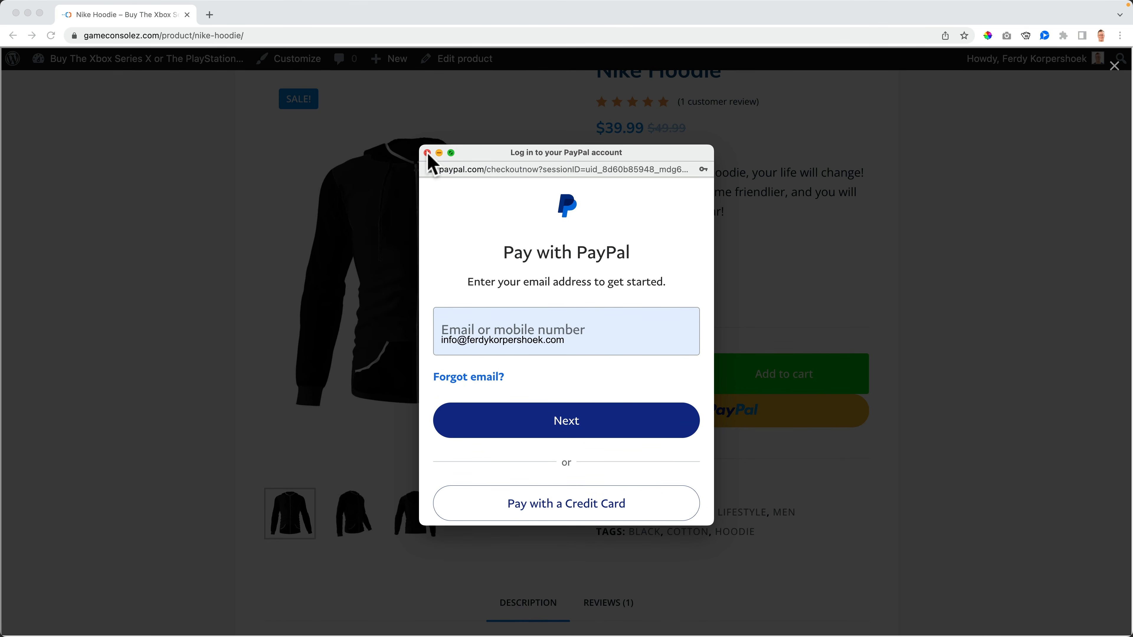
left_click(427, 153)
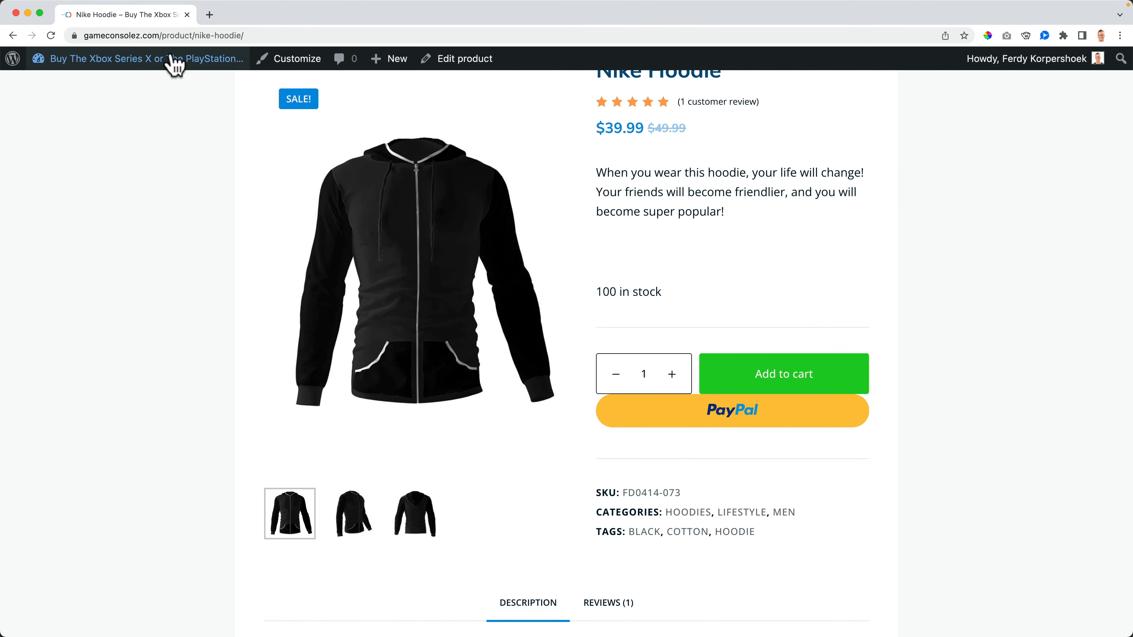
left_click(158, 59)
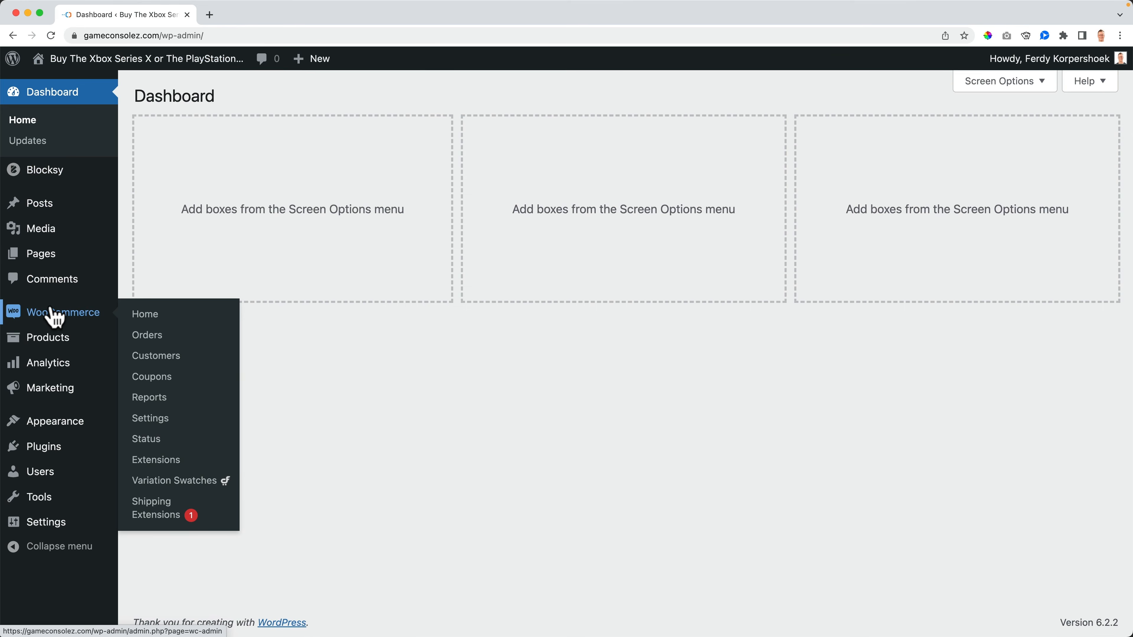
Step: Enable Express Checkout in the Stripe card processing settings and save
mouse_move(51, 312)
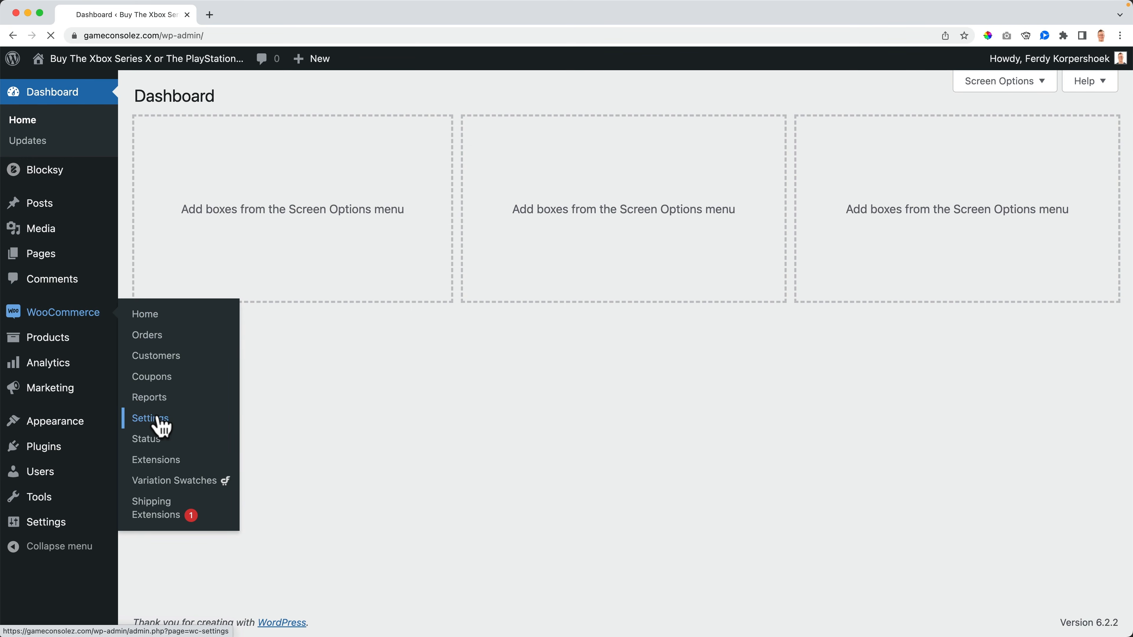
left_click(399, 160)
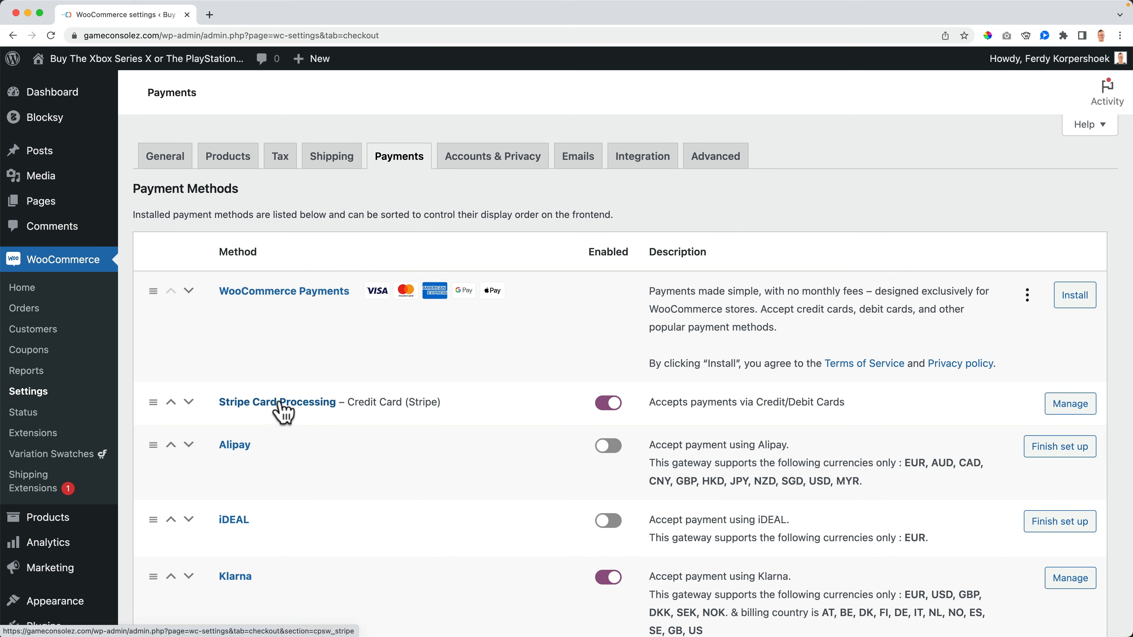
left_click(274, 403)
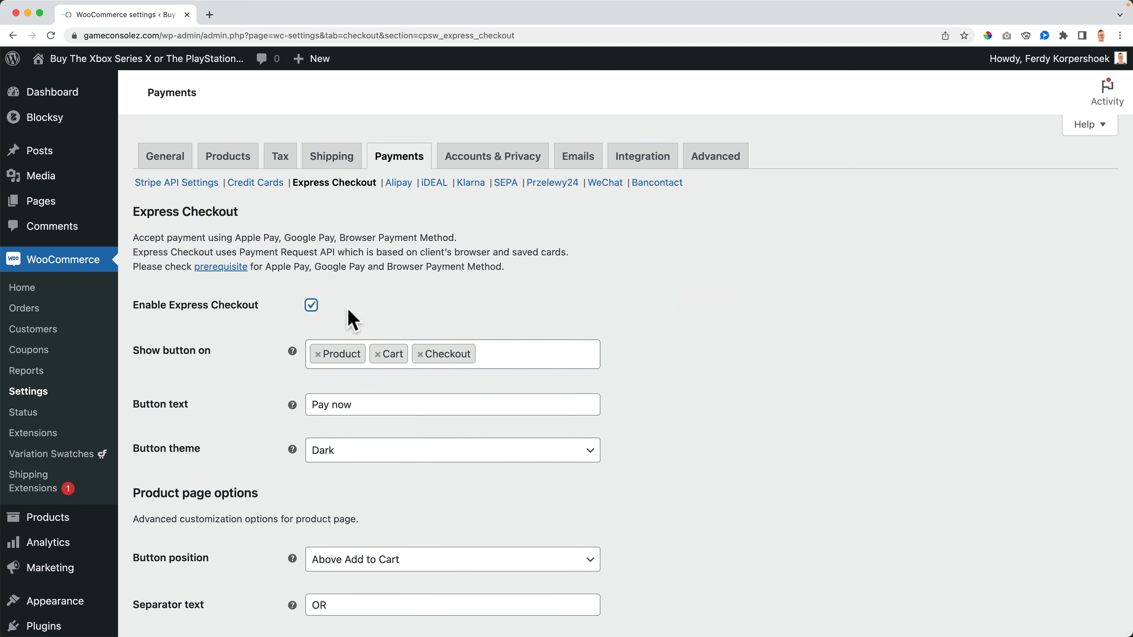
scroll(273, 341, "down", 15)
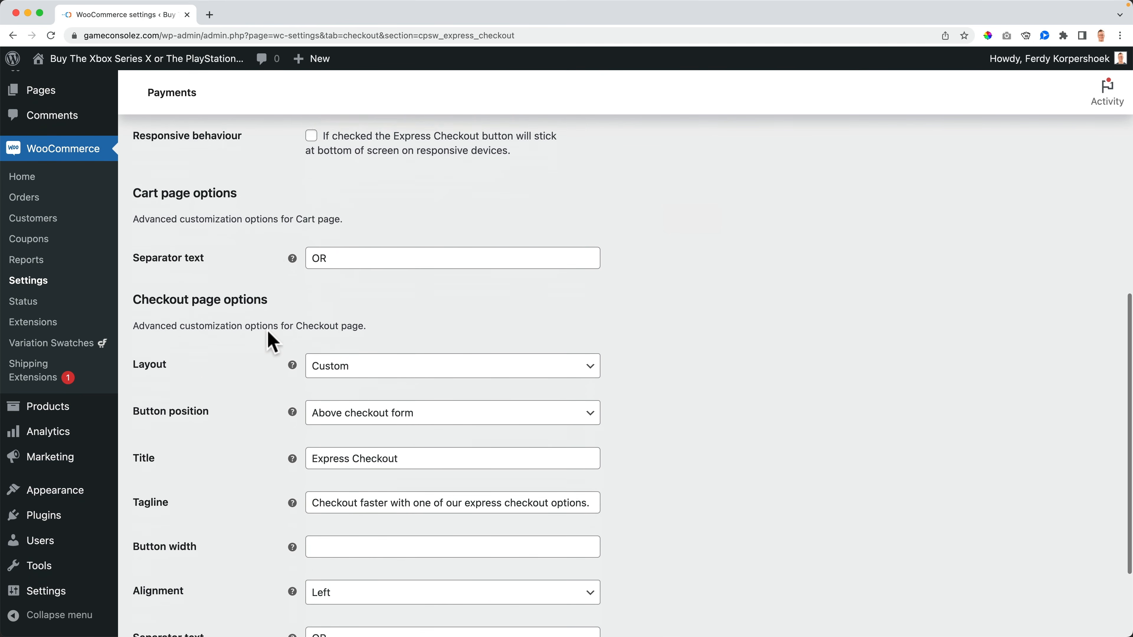
left_click(190, 558)
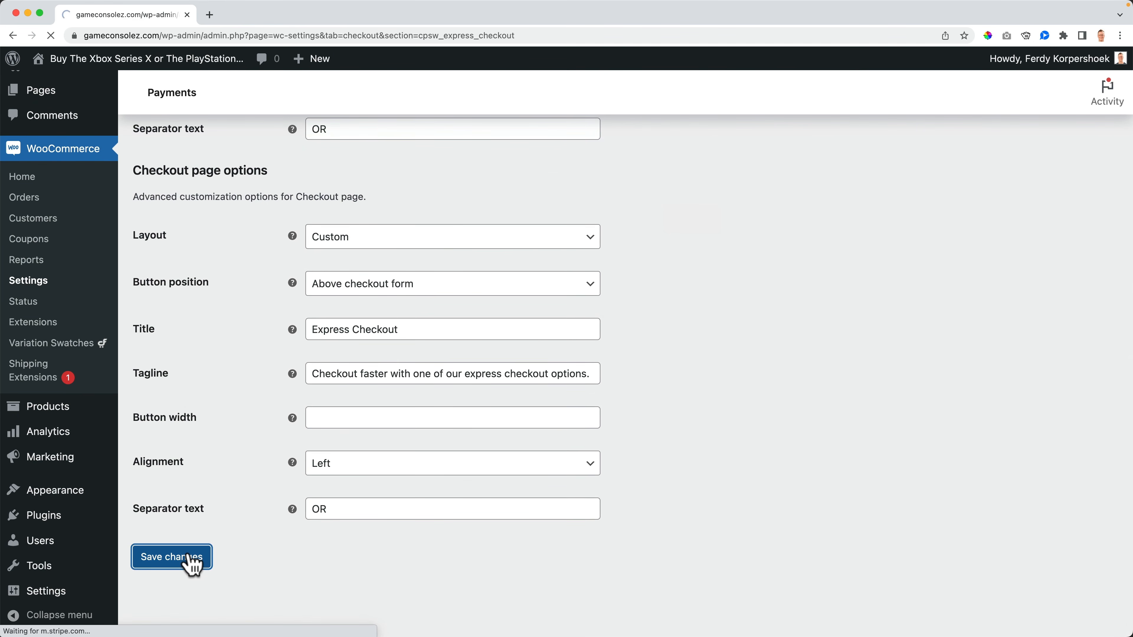
Step: Check the Nike Hoodie page for Pay now, then open the Dashboard in a tab placed before it
left_click(149, 59)
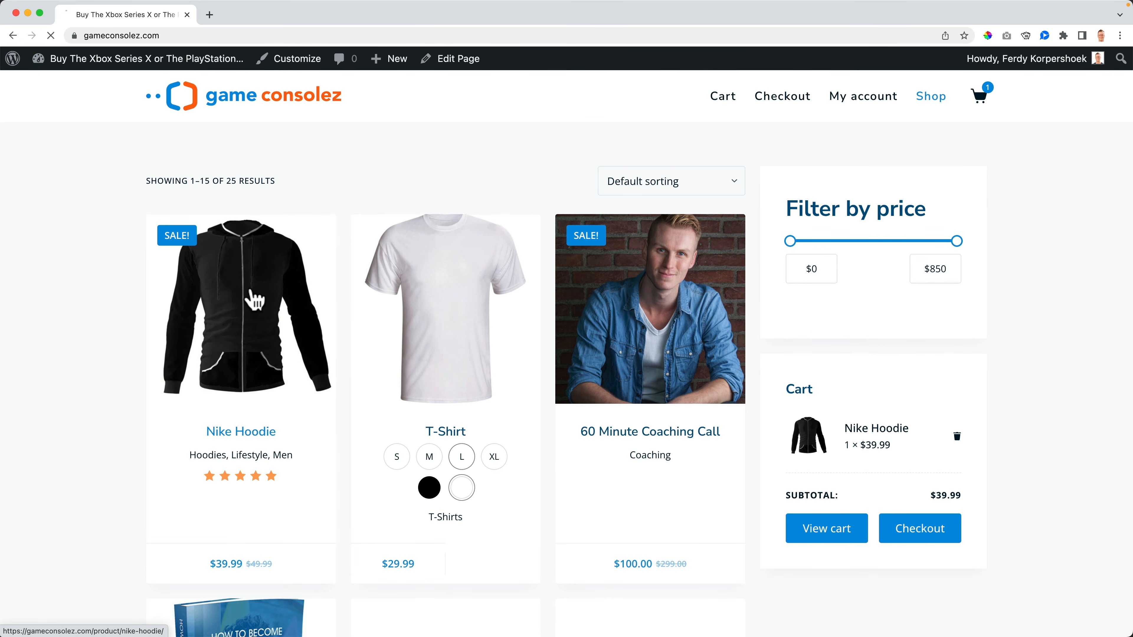
left_click(253, 300)
scroll(835, 322, "down", 5)
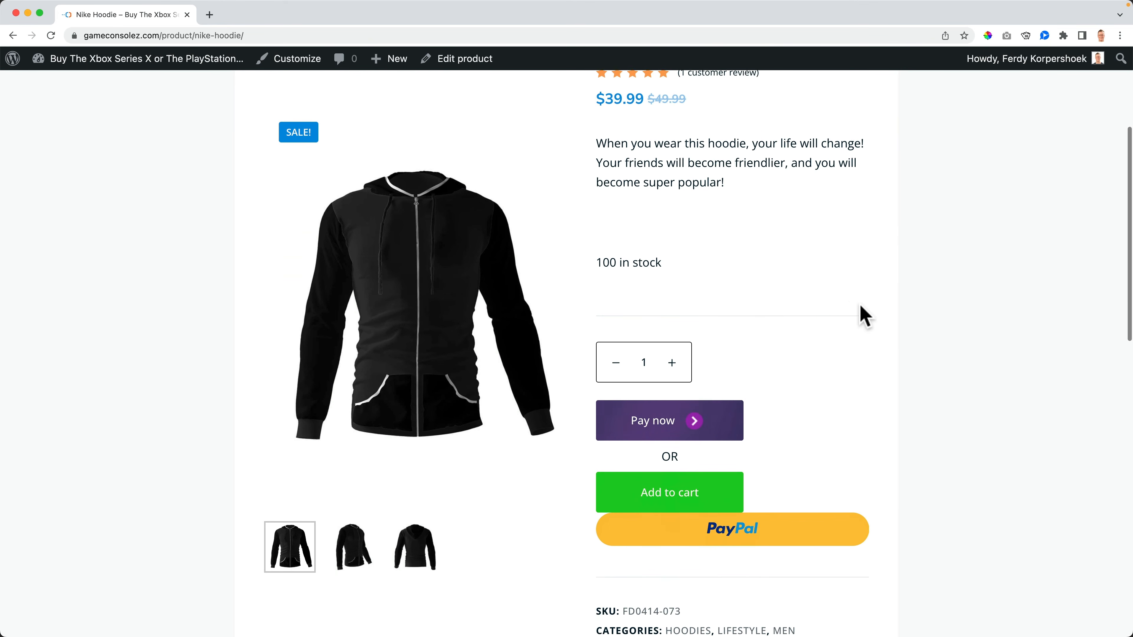
scroll(875, 321, "down", 1)
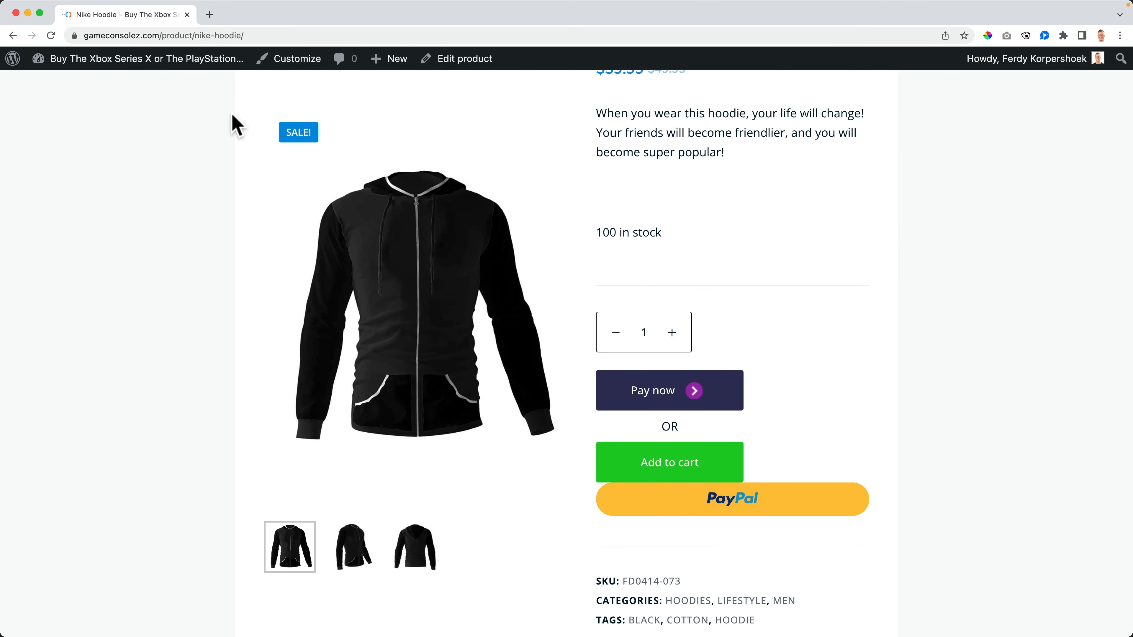
left_click(162, 66, "super")
left_click_drag(329, 20, 118, 27)
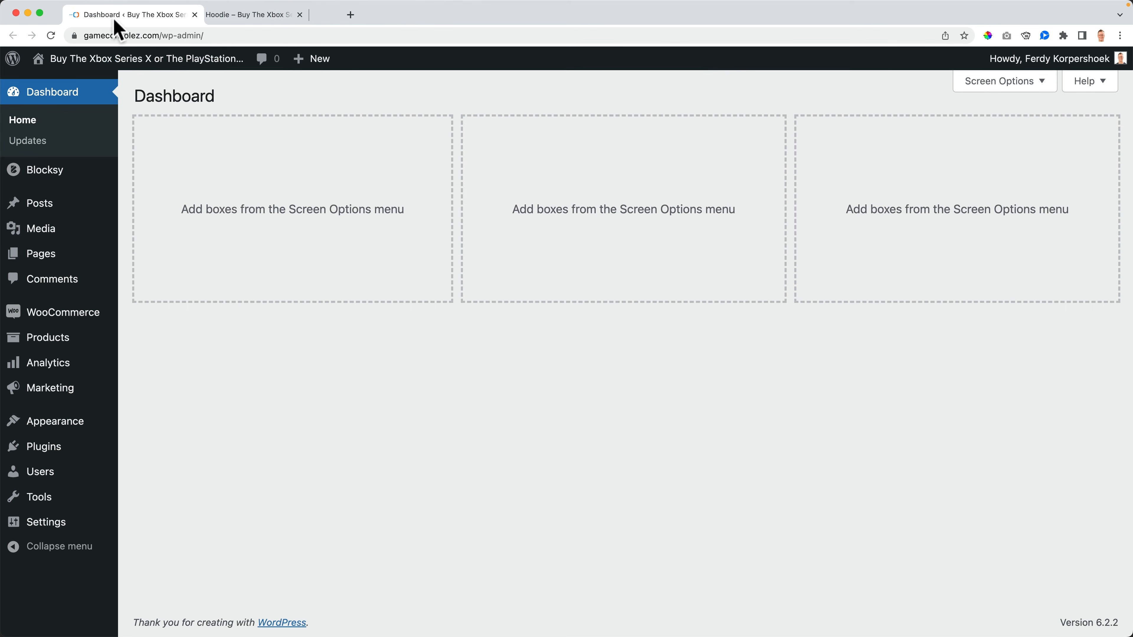
Step: Open the Express Checkout settings under Stripe Card Processing in WooCommerce Payments
mouse_move(80, 320)
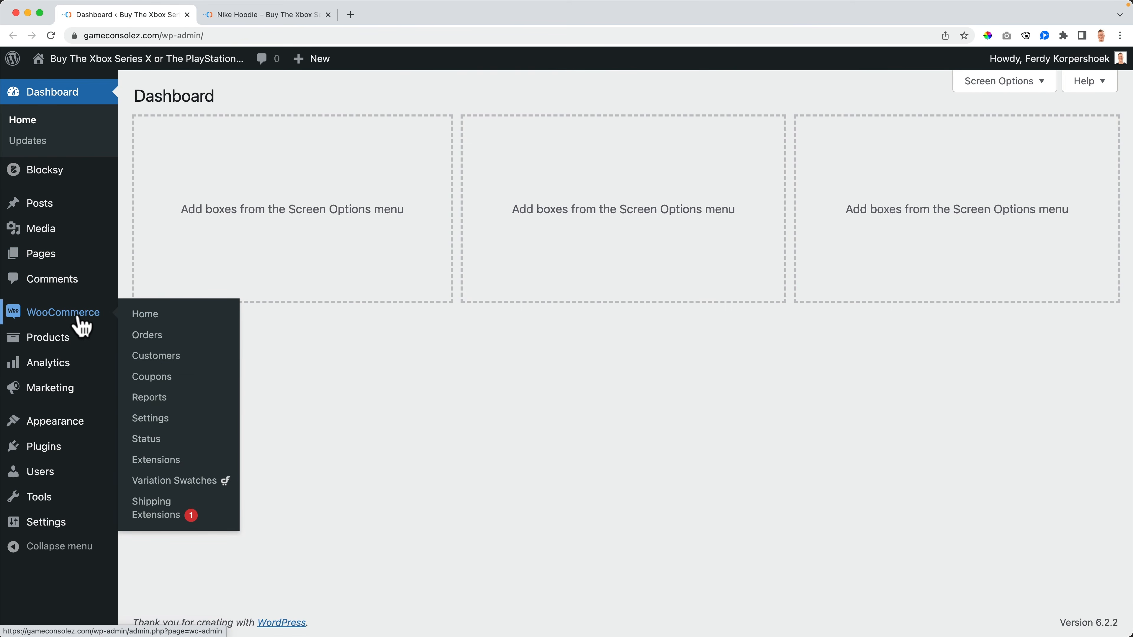
left_click(160, 427)
left_click(398, 166)
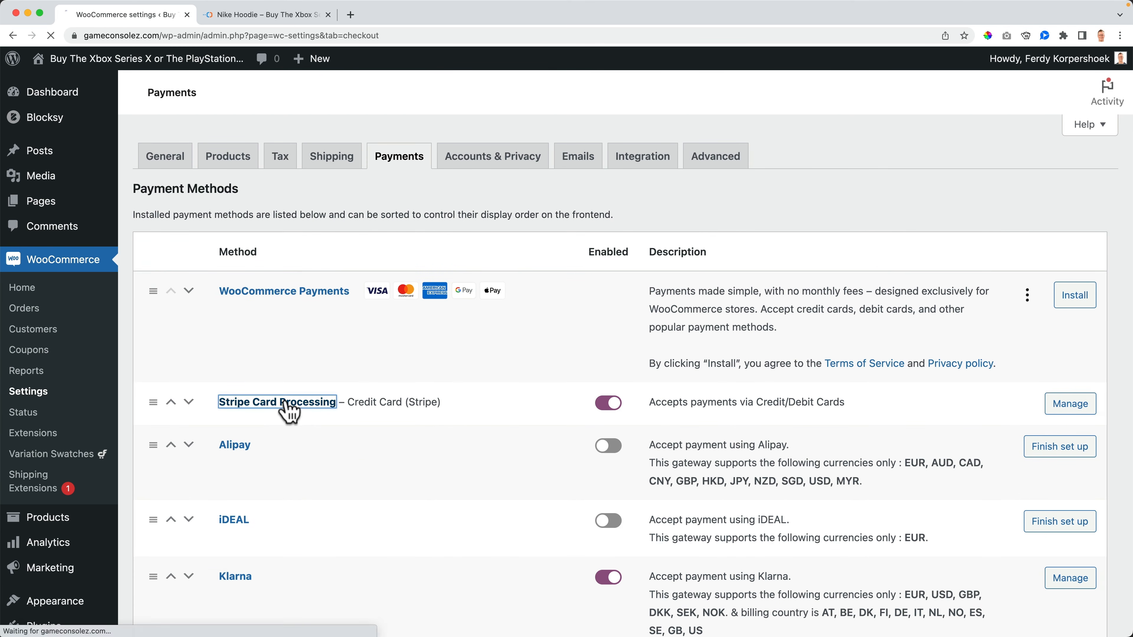
left_click(290, 408)
left_click(340, 183)
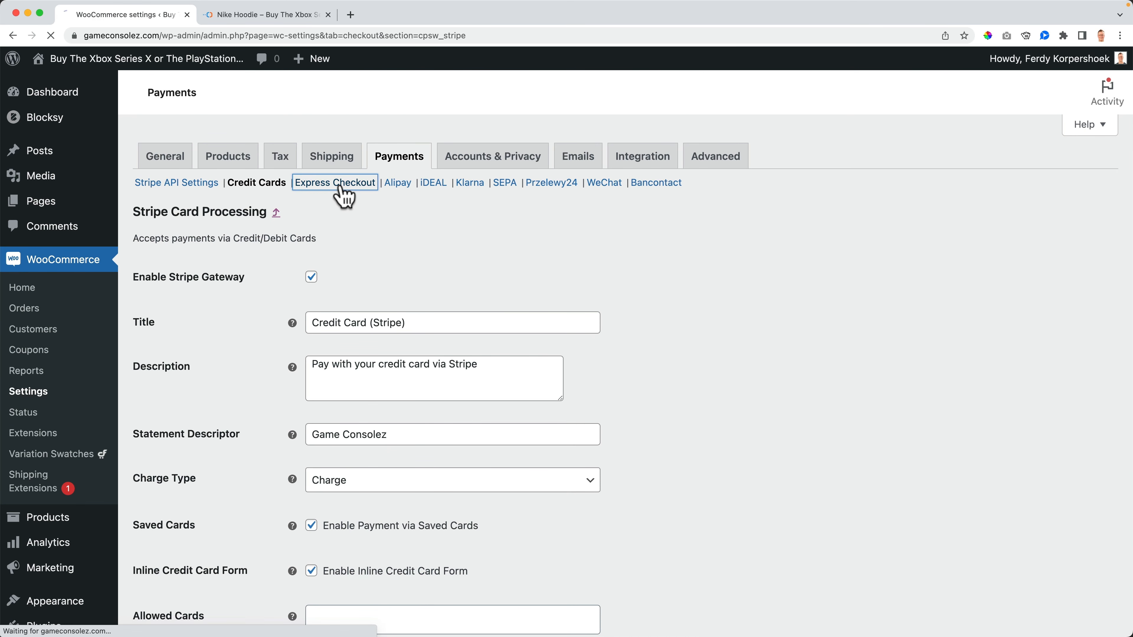
scroll(417, 286, "down", 4)
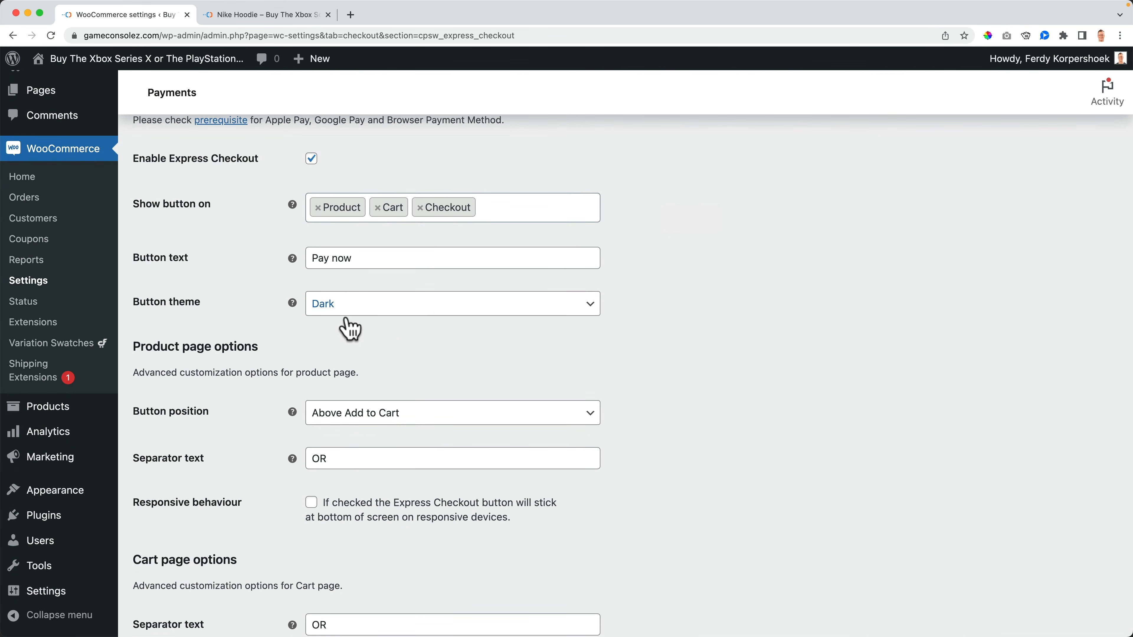
scroll(351, 329, "down", 2)
Step: Set product-page button position to Below Add to Cart, both separators to 'Or', and save
left_click(348, 355)
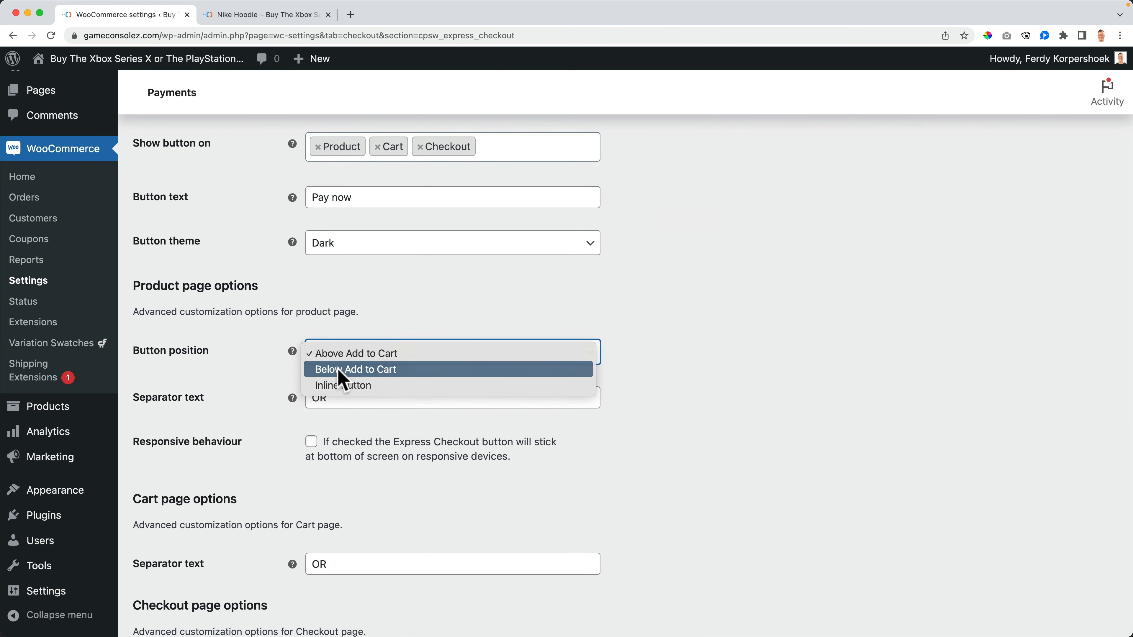
left_click(341, 370)
scroll(269, 387, "down", 9)
scroll(269, 388, "up", 5)
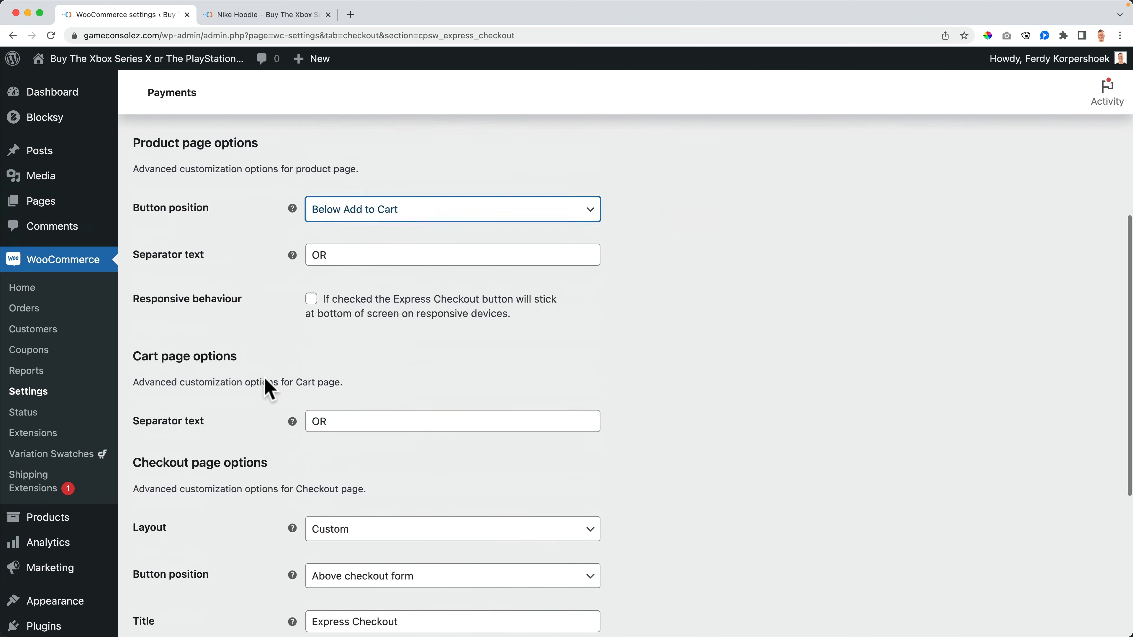
scroll(276, 385, "up", 6)
left_click(337, 508)
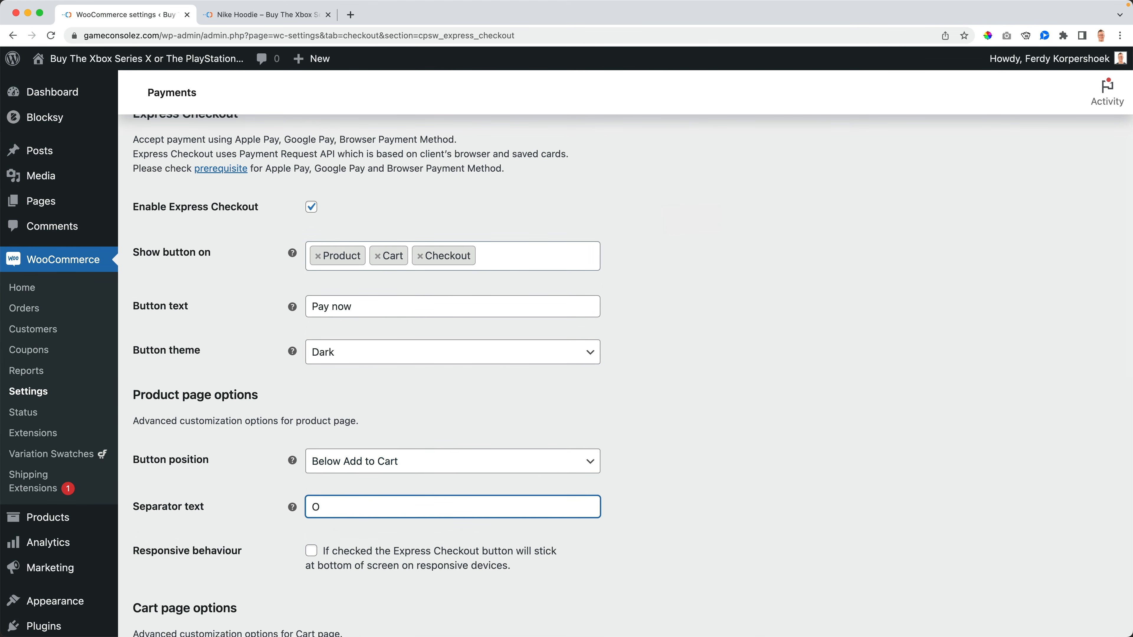
scroll(265, 587, "down", 12)
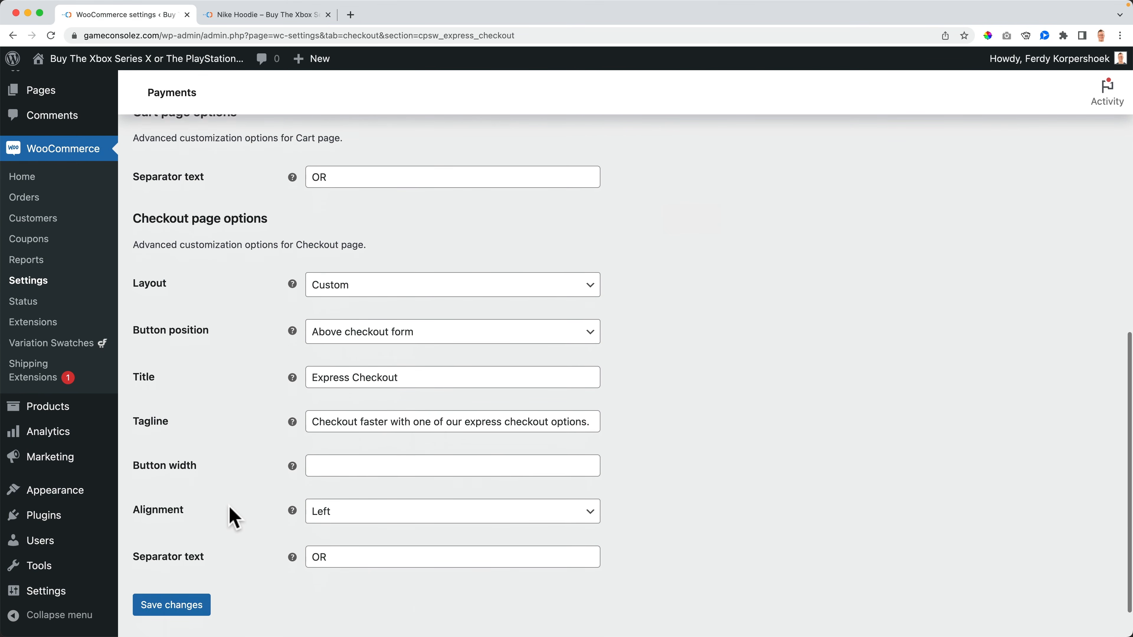
left_click(343, 154)
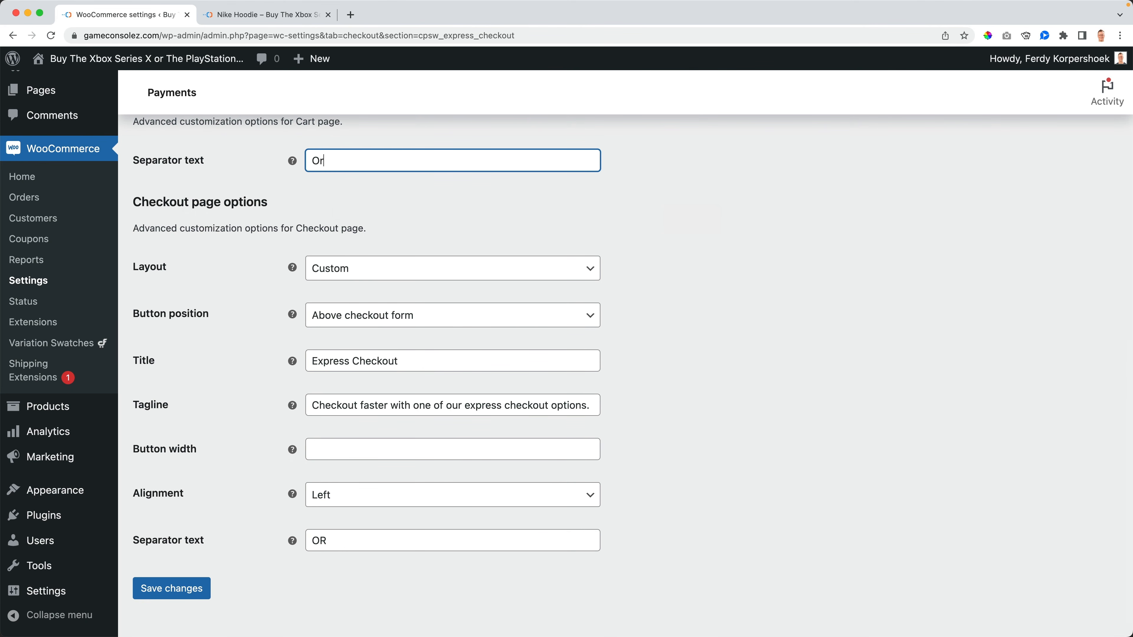
left_click(176, 598)
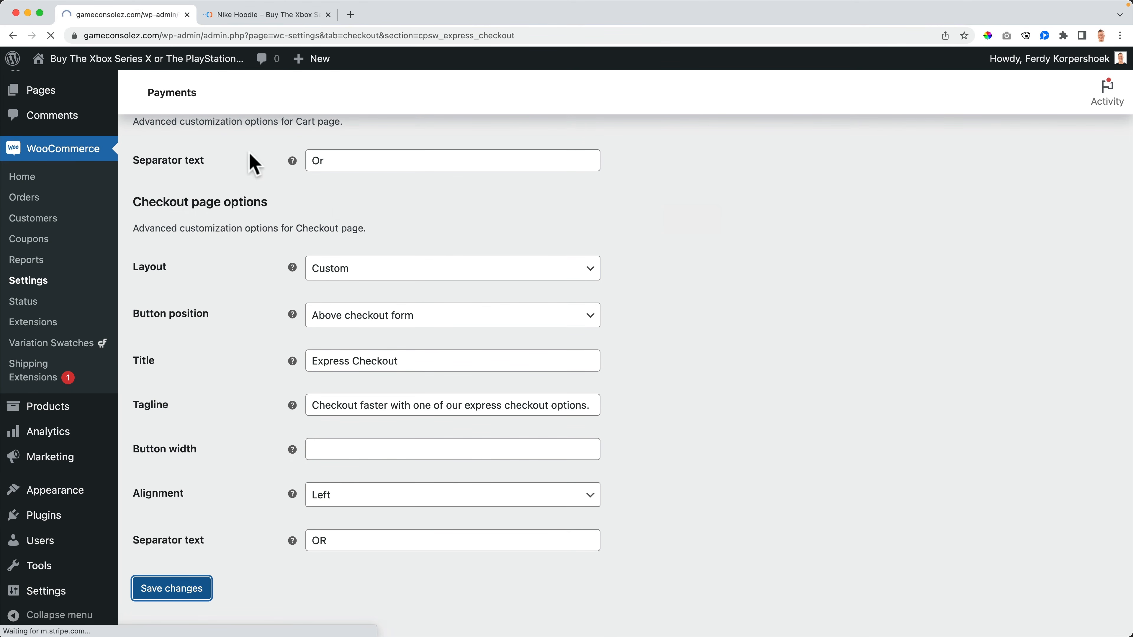
left_click(266, 14)
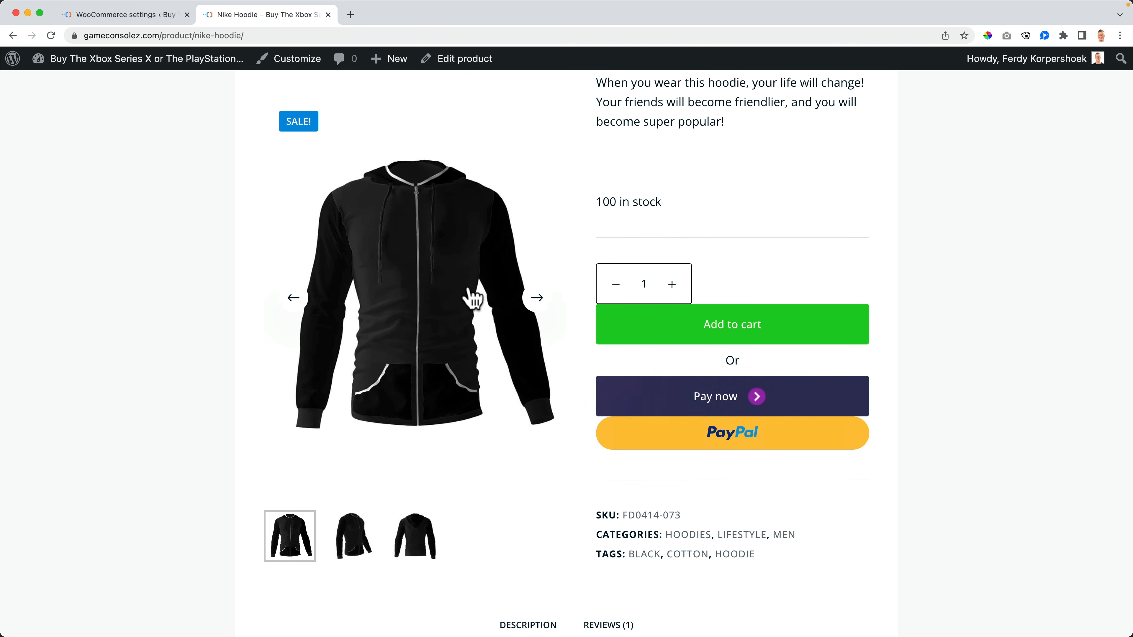
Step: Remove Product and Cart from Show button on, leaving only Checkout, and save
left_click(152, 21)
left_click(318, 354)
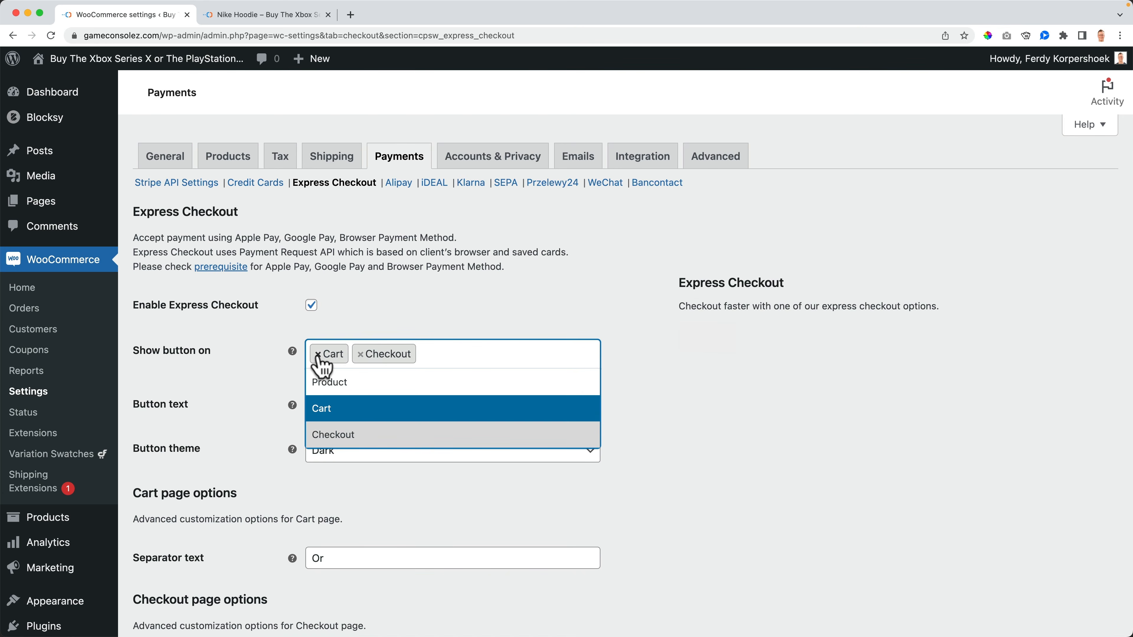
left_click(317, 354)
scroll(270, 335, "down", 8)
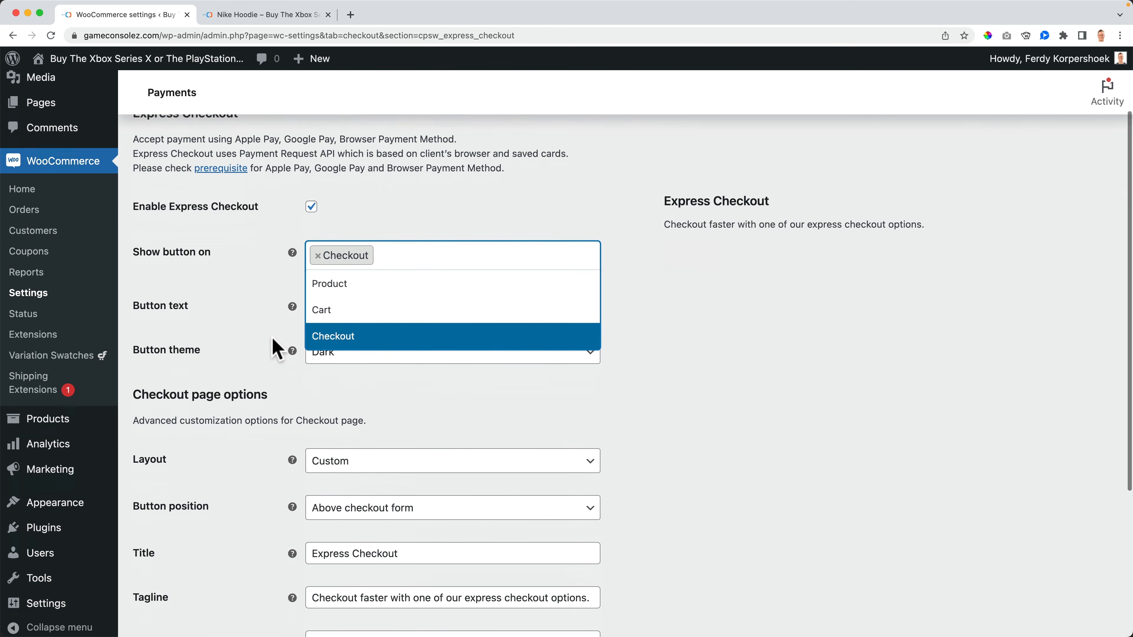
scroll(264, 294, "up", 8)
left_click(261, 366)
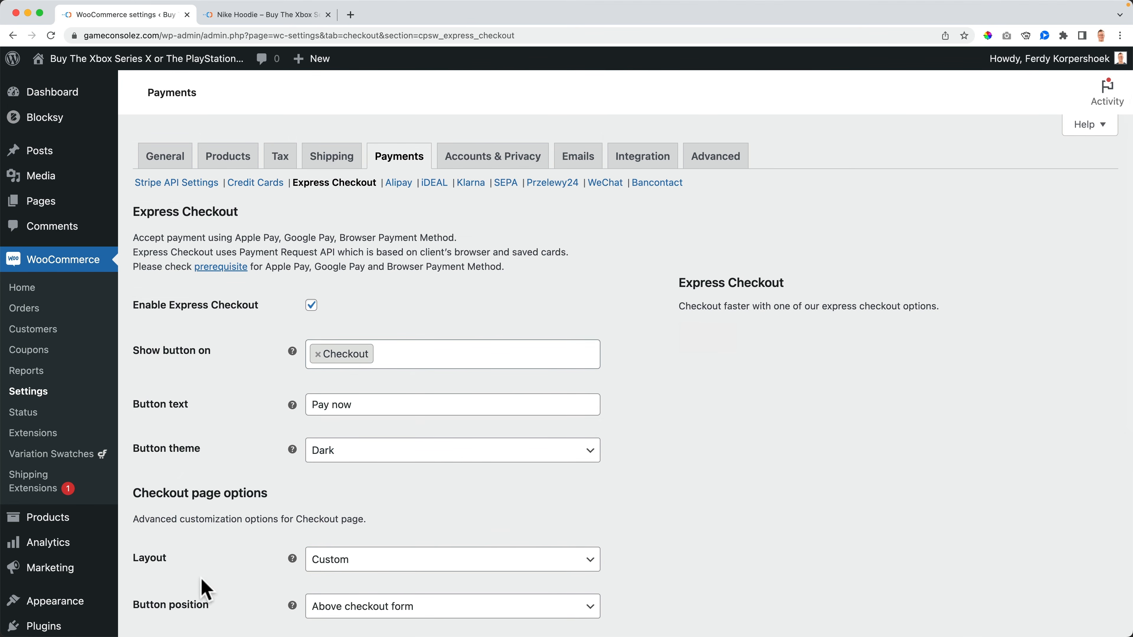
scroll(202, 587, "down", 8)
left_click(178, 561)
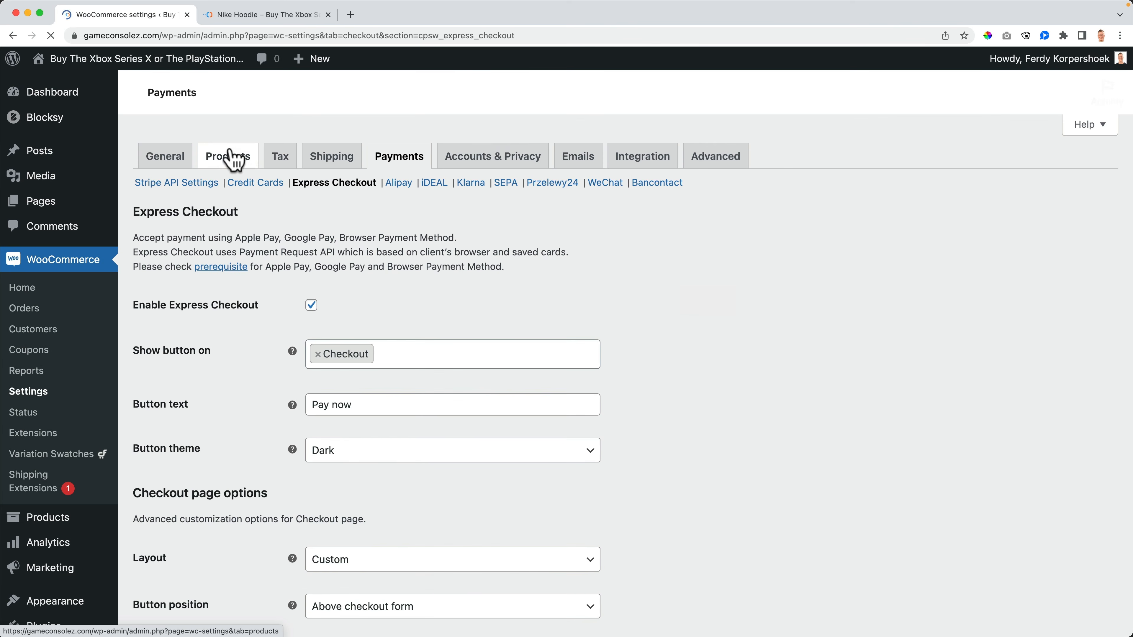
left_click(285, 15)
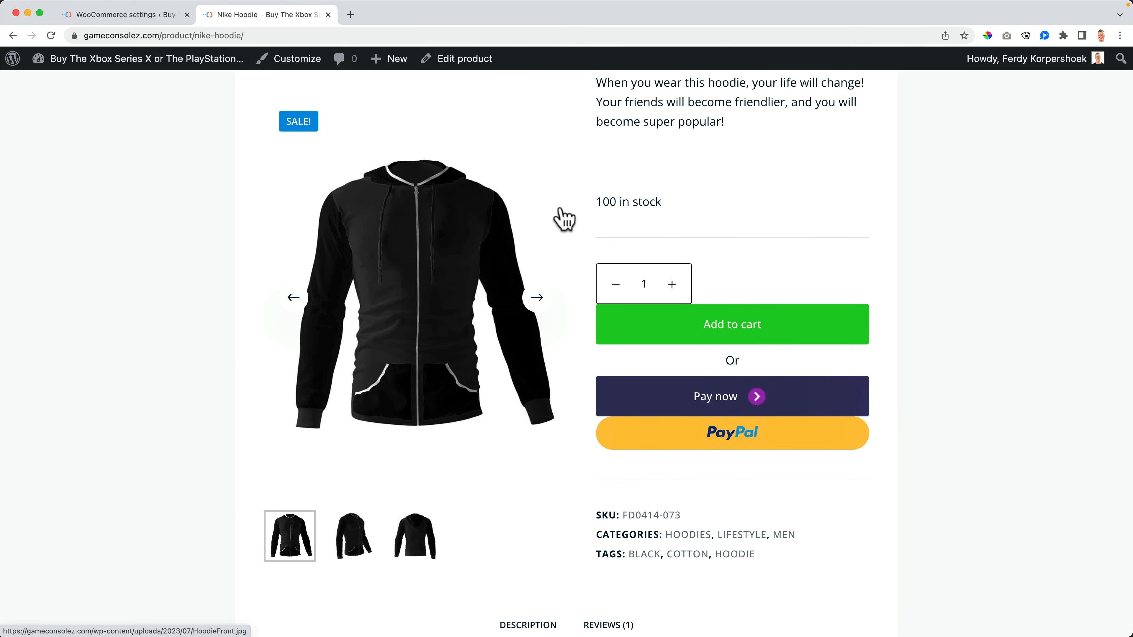
Step: Reload the Nike Hoodie page, add it to the cart, and check Pay now appears at checkout
key("super+r")
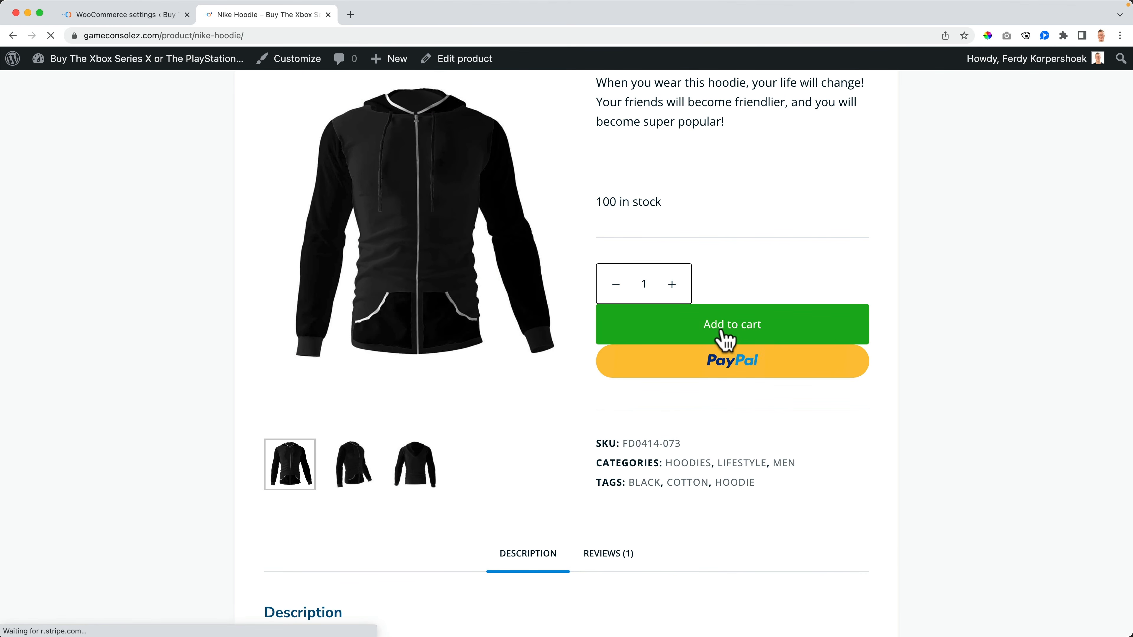
left_click(728, 340)
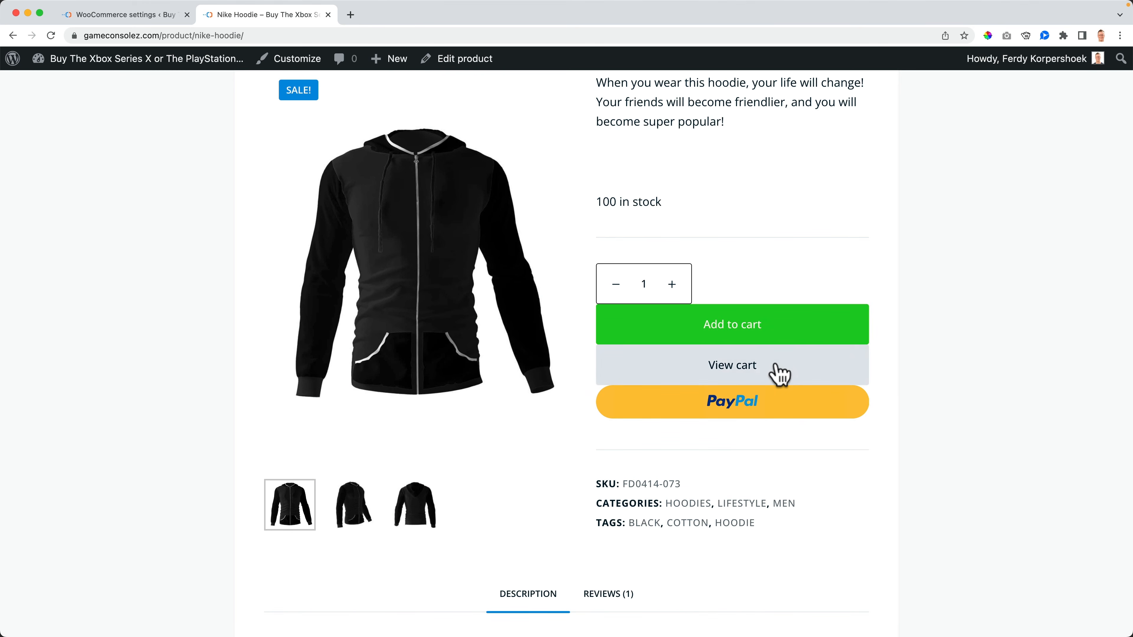
left_click(778, 375)
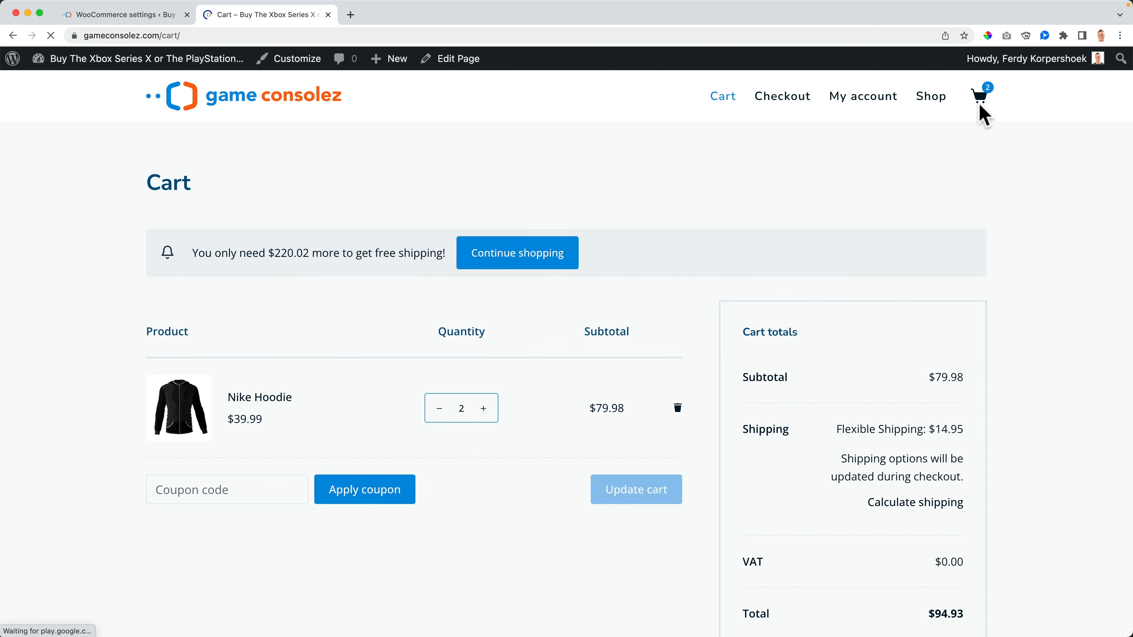
mouse_move(978, 104)
left_click(951, 269)
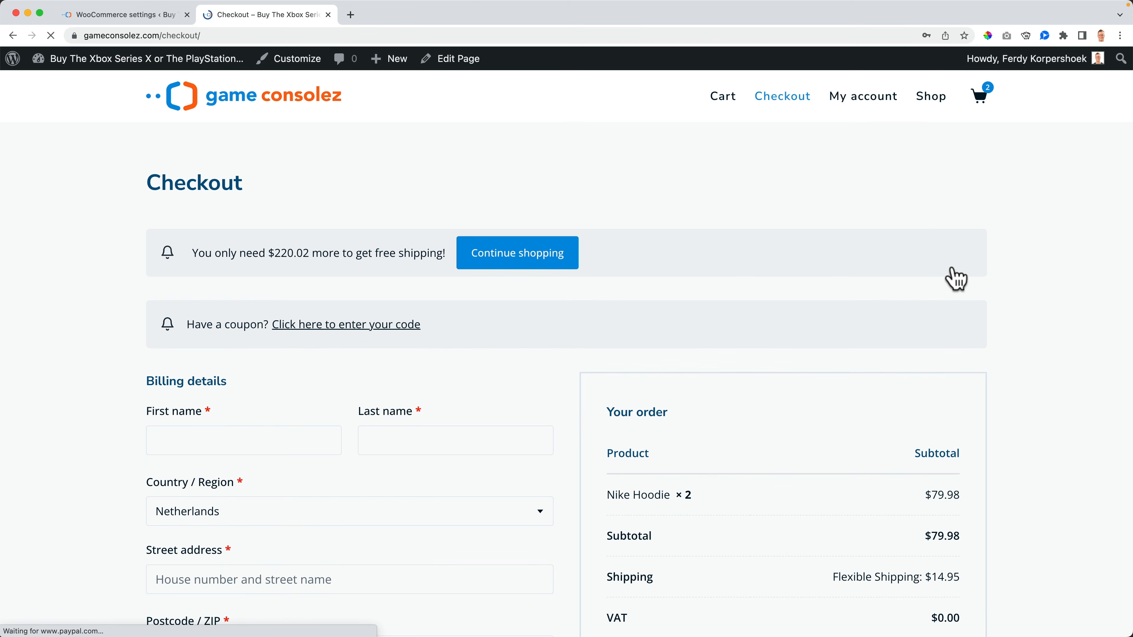
scroll(734, 296, "down", 4)
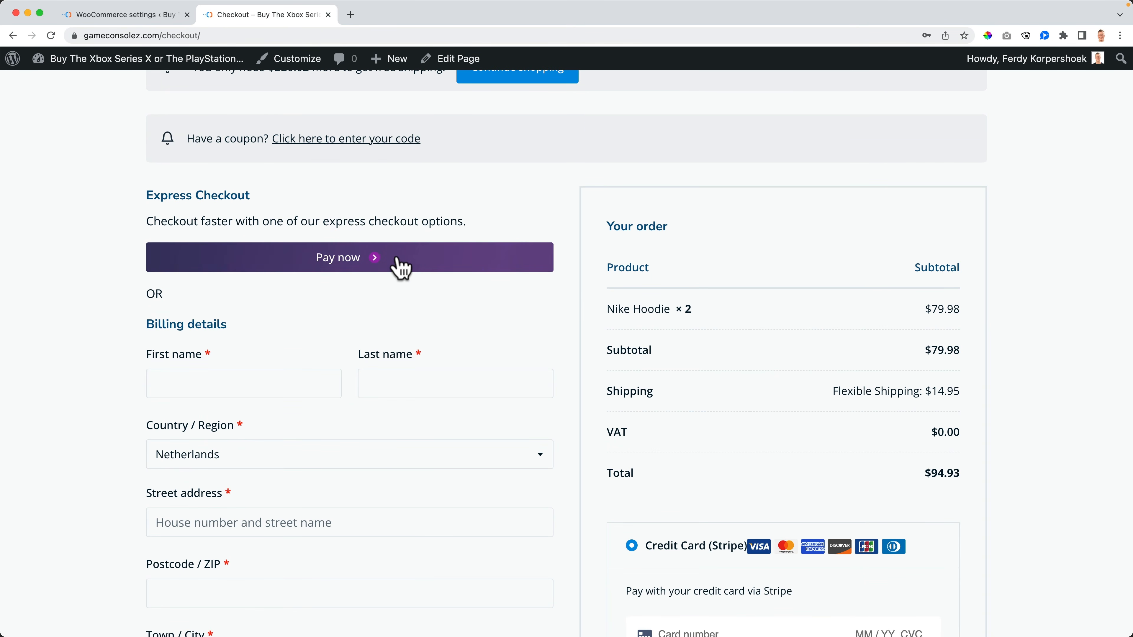
scroll(435, 272, "down", 10)
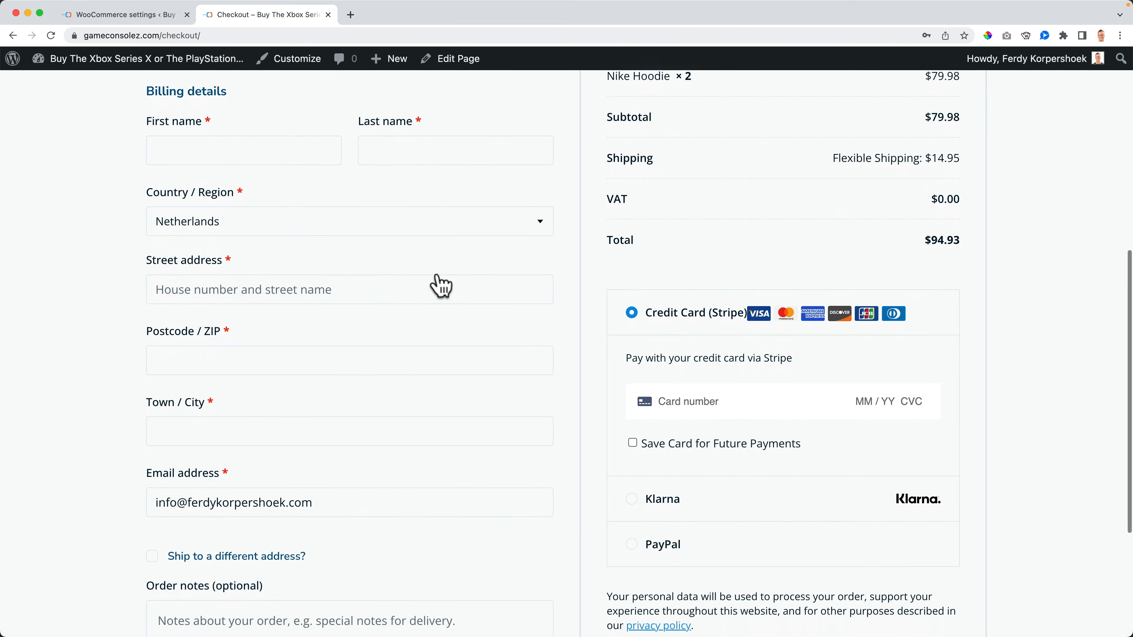
scroll(443, 283, "up", 8)
scroll(507, 289, "up", 6)
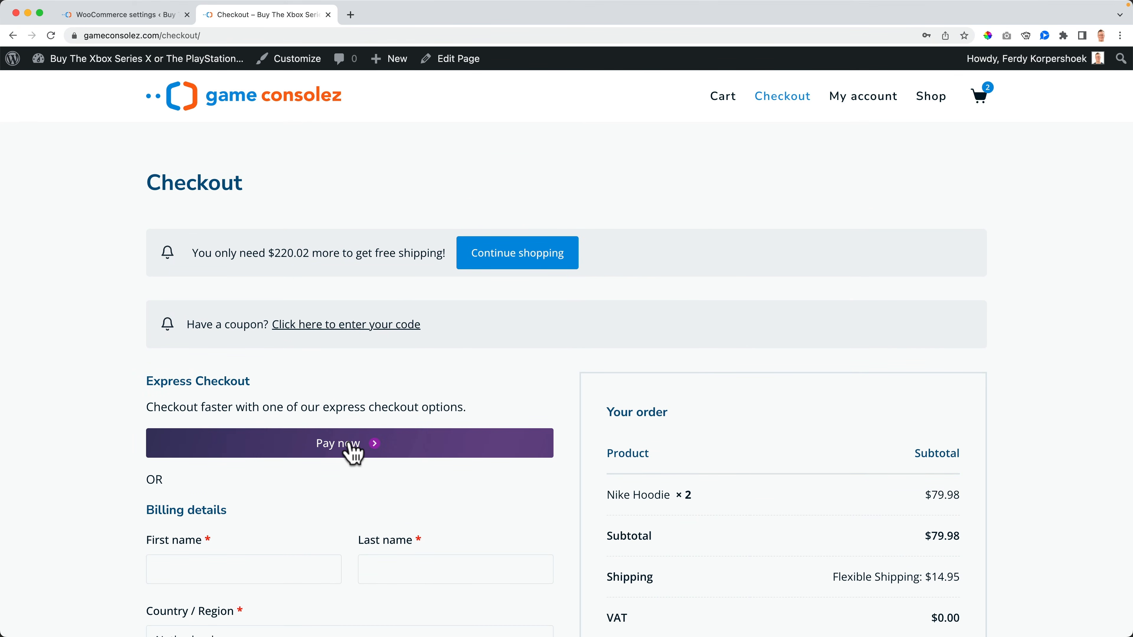
Step: Untick Enable Express Checkout and save the settings
left_click(140, 18)
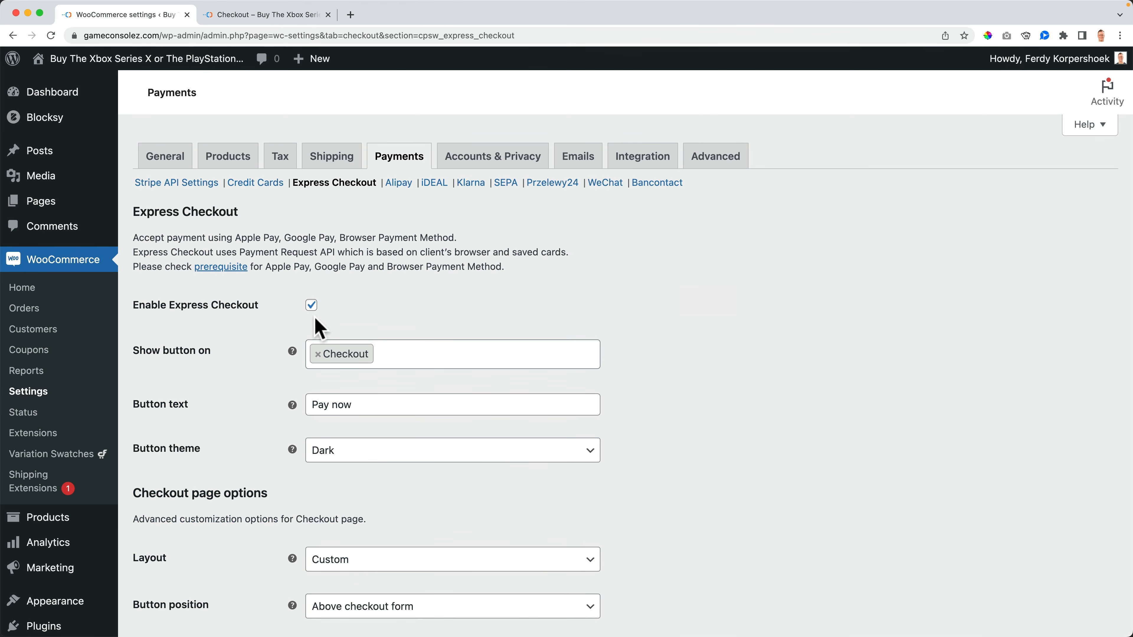
scroll(267, 357, "down", 8)
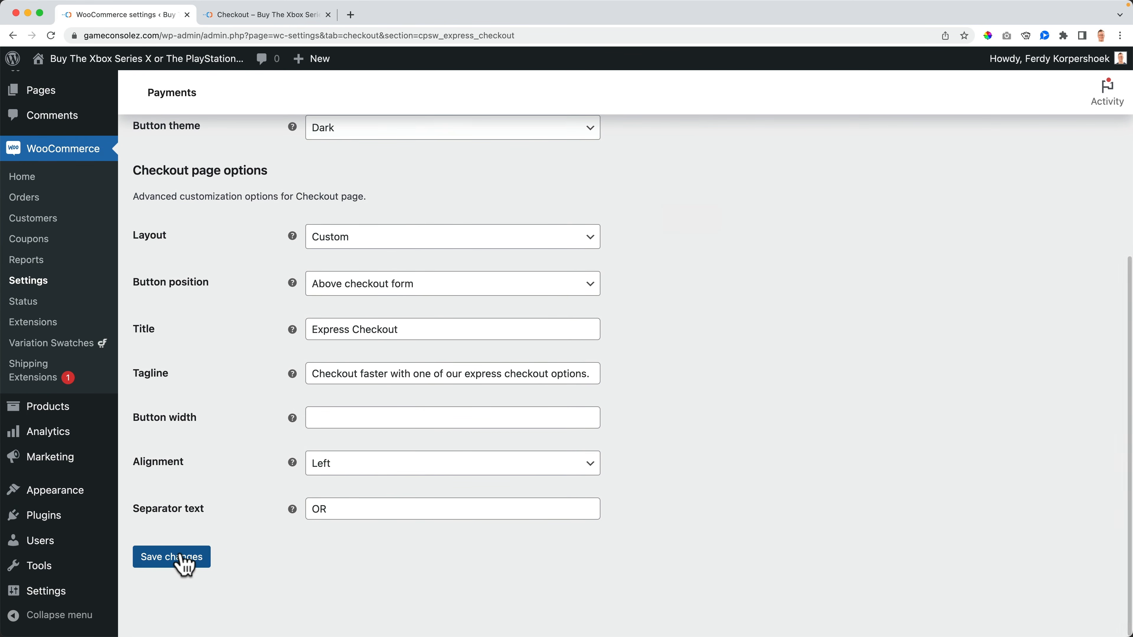
left_click(182, 563)
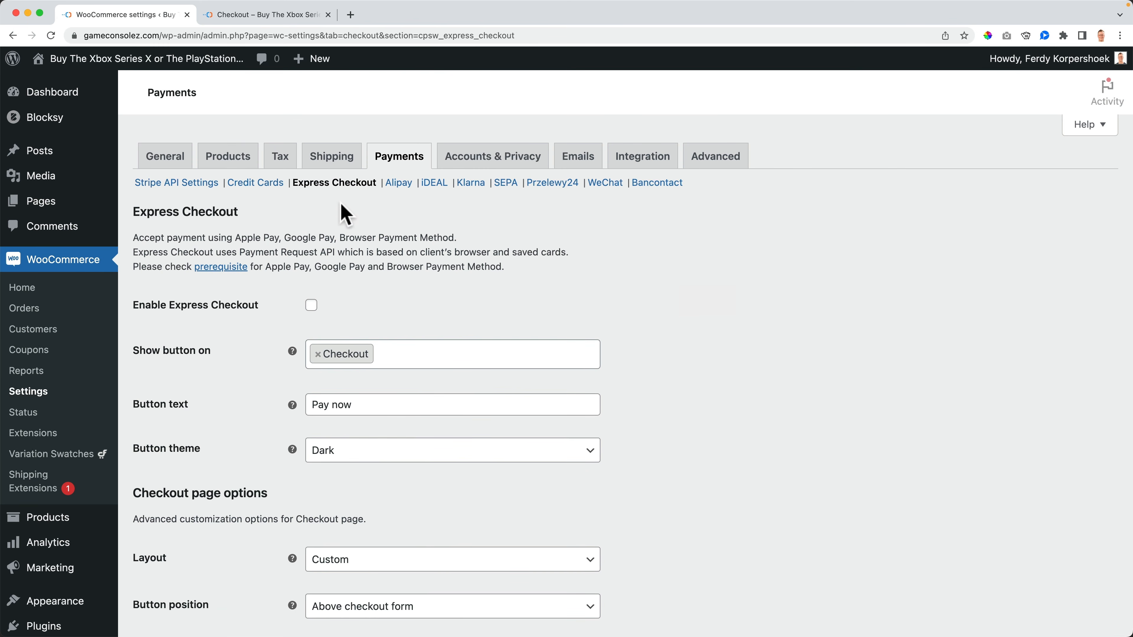
left_click(397, 169)
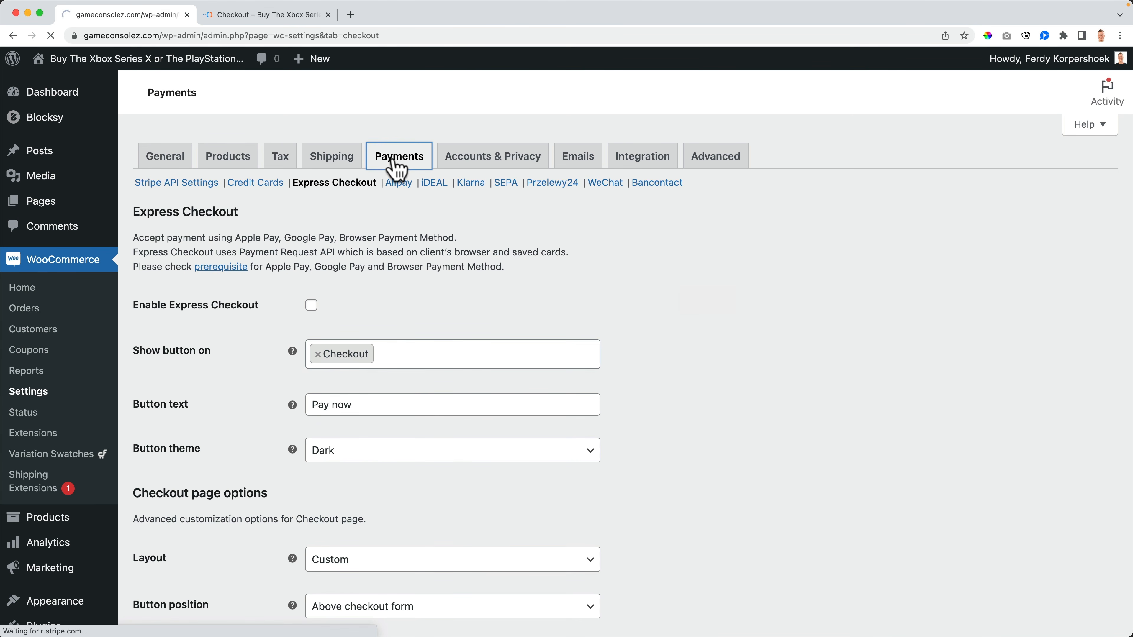
Step: Remove Single Product, Cart and Checkout from PayPal's Smart Button Locations, leaving it empty
scroll(447, 324, "down", 12)
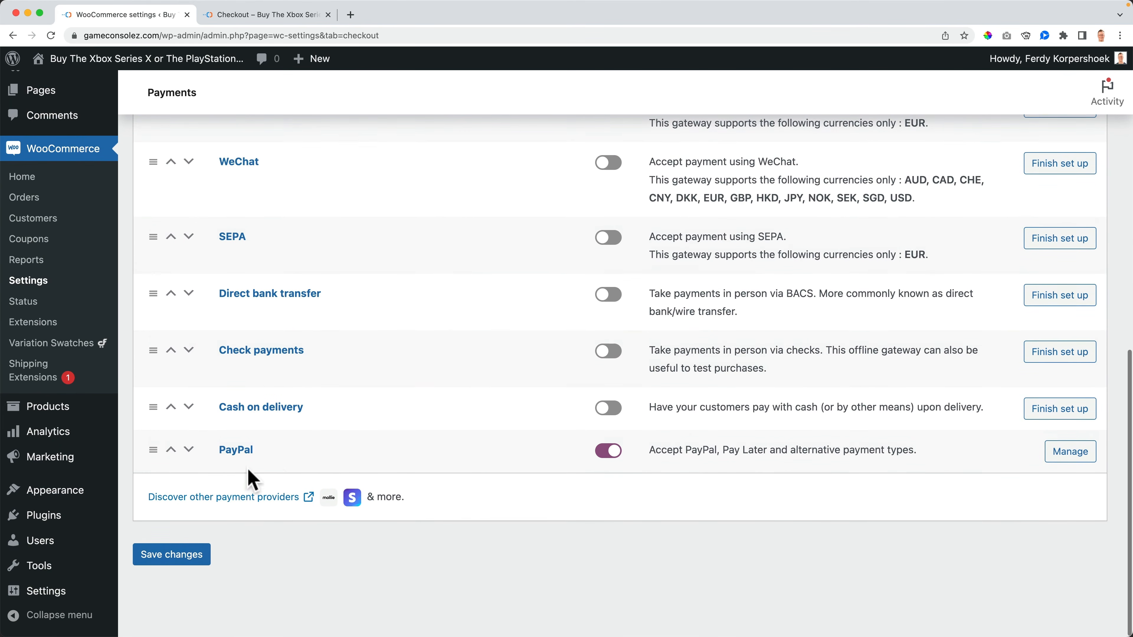
left_click(236, 452)
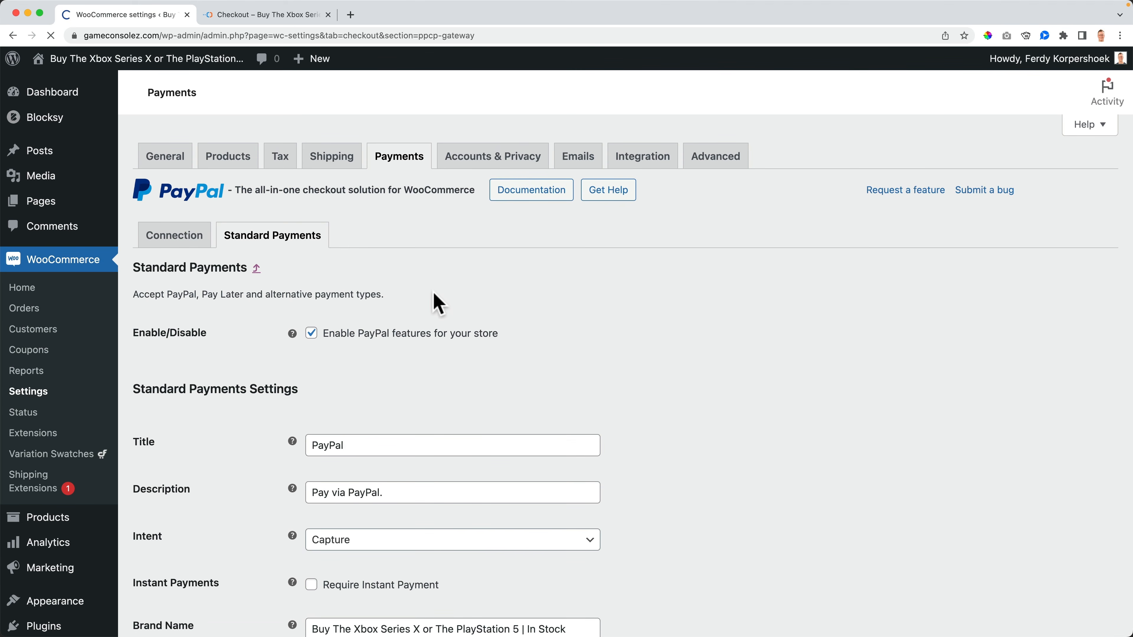
scroll(435, 300, "down", 3)
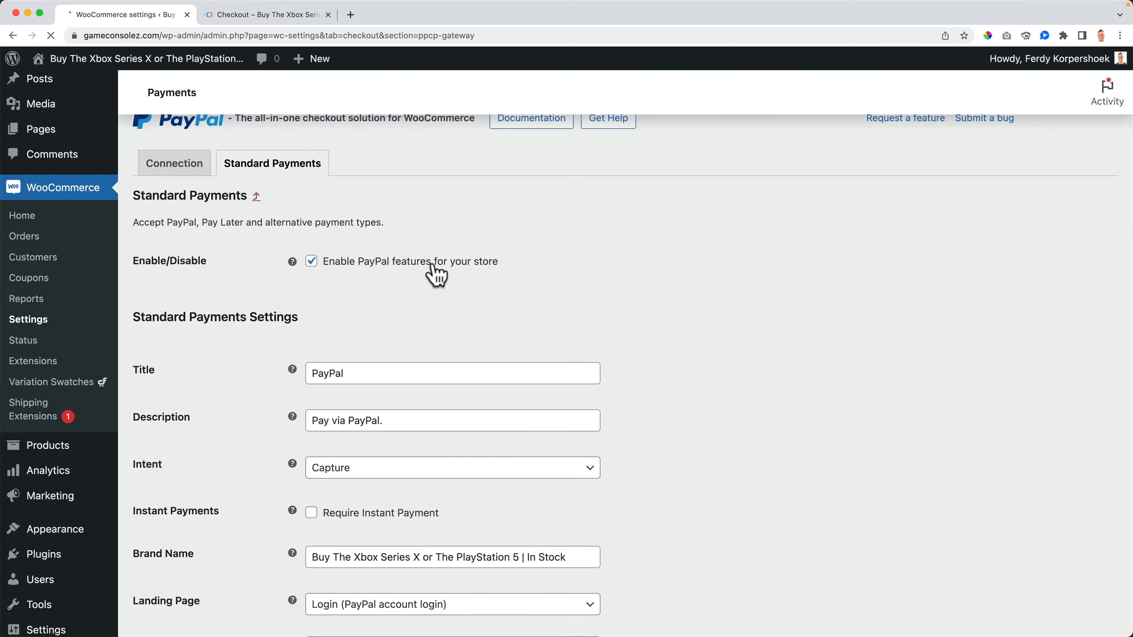
scroll(248, 273, "down", 5)
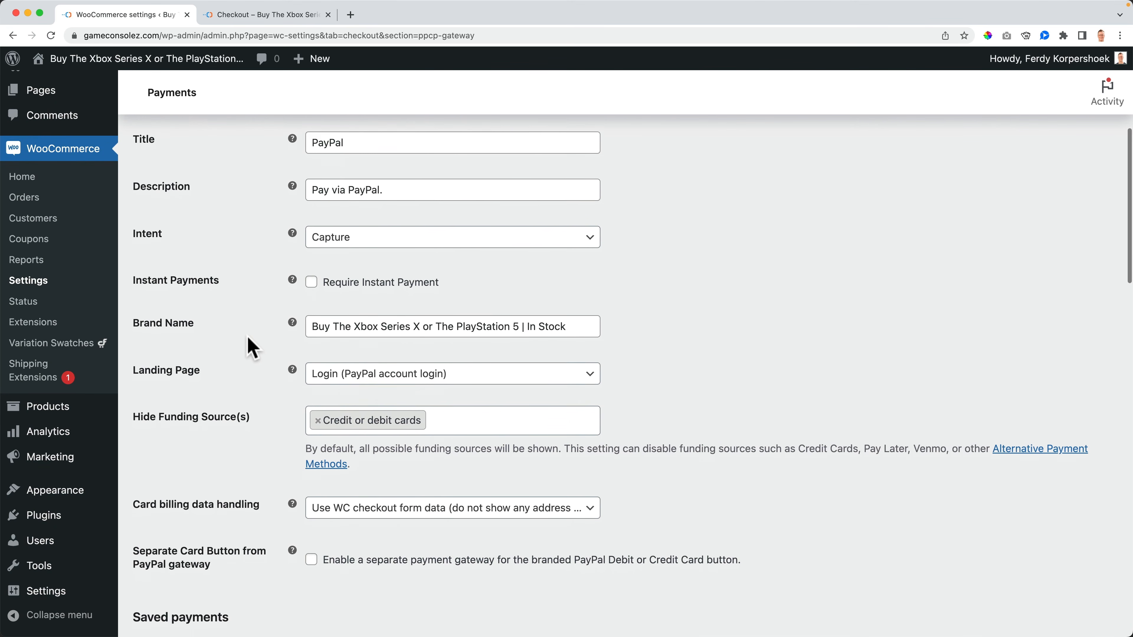
scroll(248, 348, "down", 5)
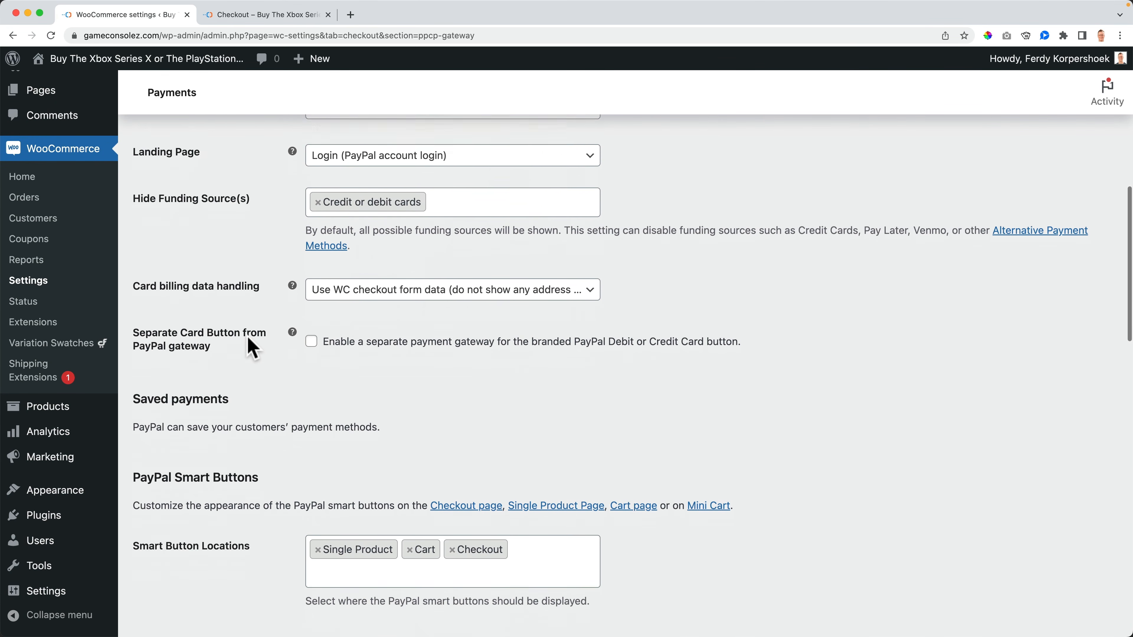
scroll(253, 348, "down", 2)
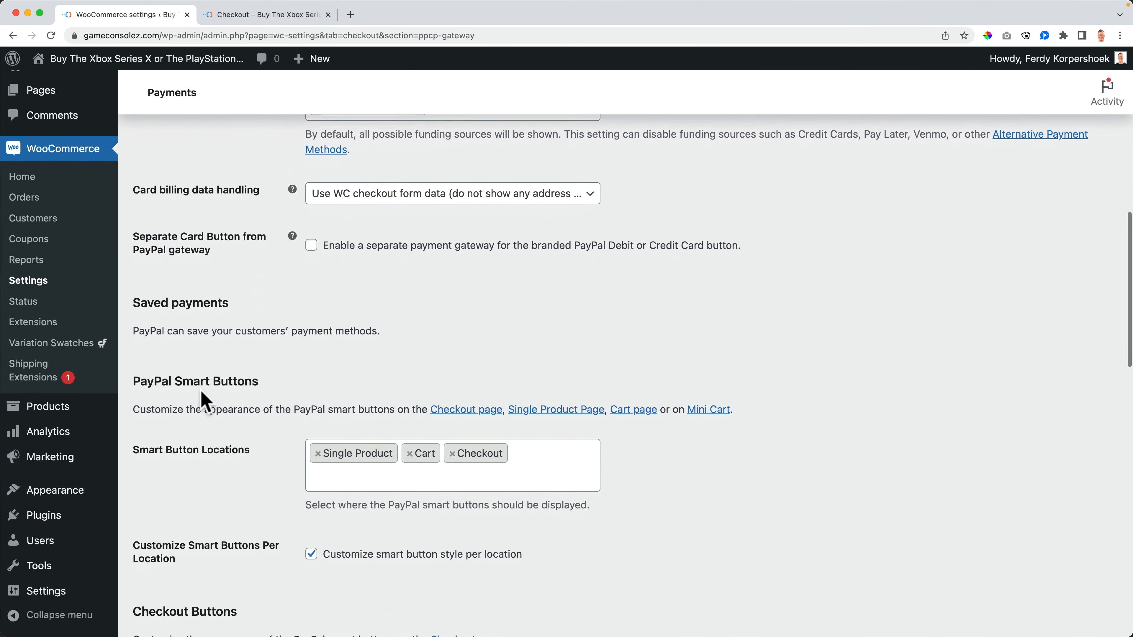
left_click(318, 447)
left_click(319, 448)
left_click(319, 447)
left_click(248, 460)
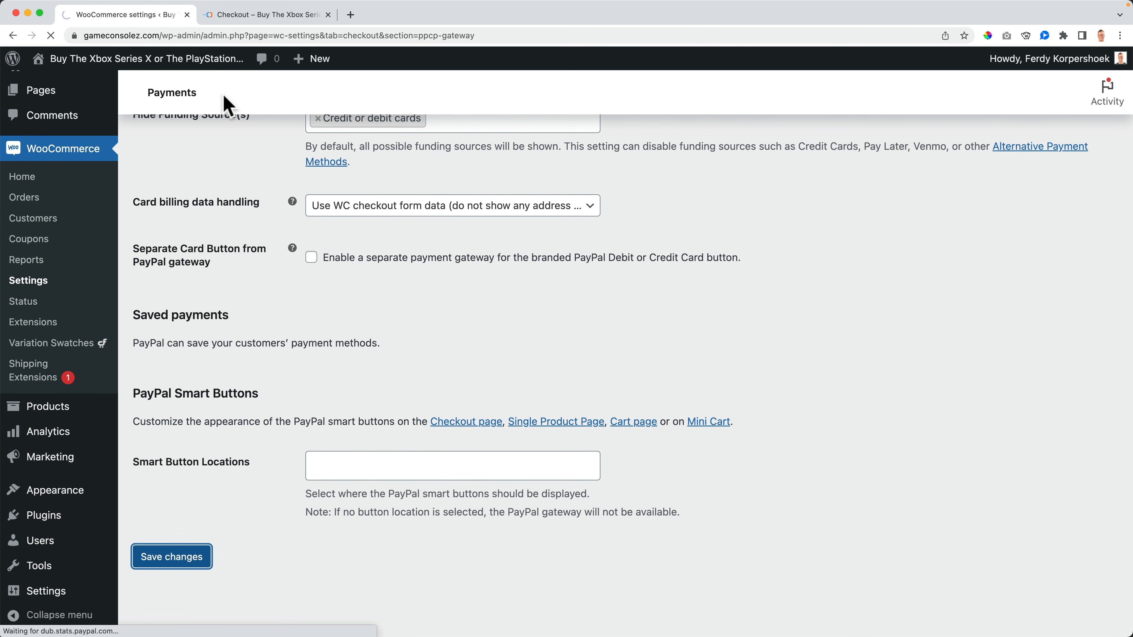
left_click(169, 60)
Step: Add a Nike Hoodie to the cart, go to checkout, and select Klarna
left_click(241, 324)
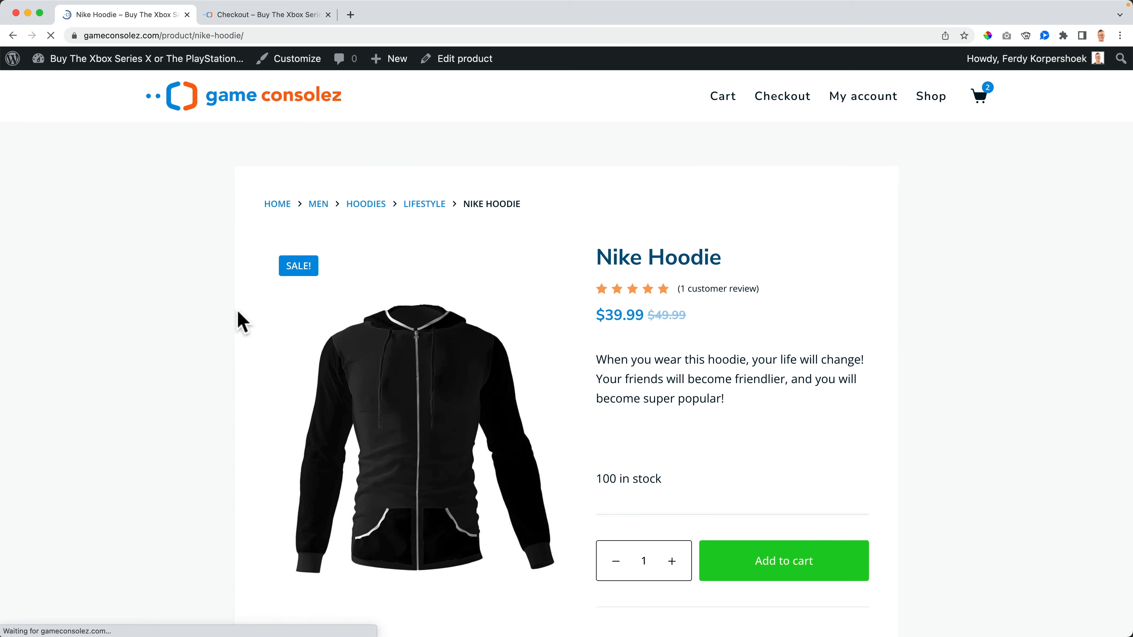
scroll(847, 410, "down", 3)
left_click(821, 421)
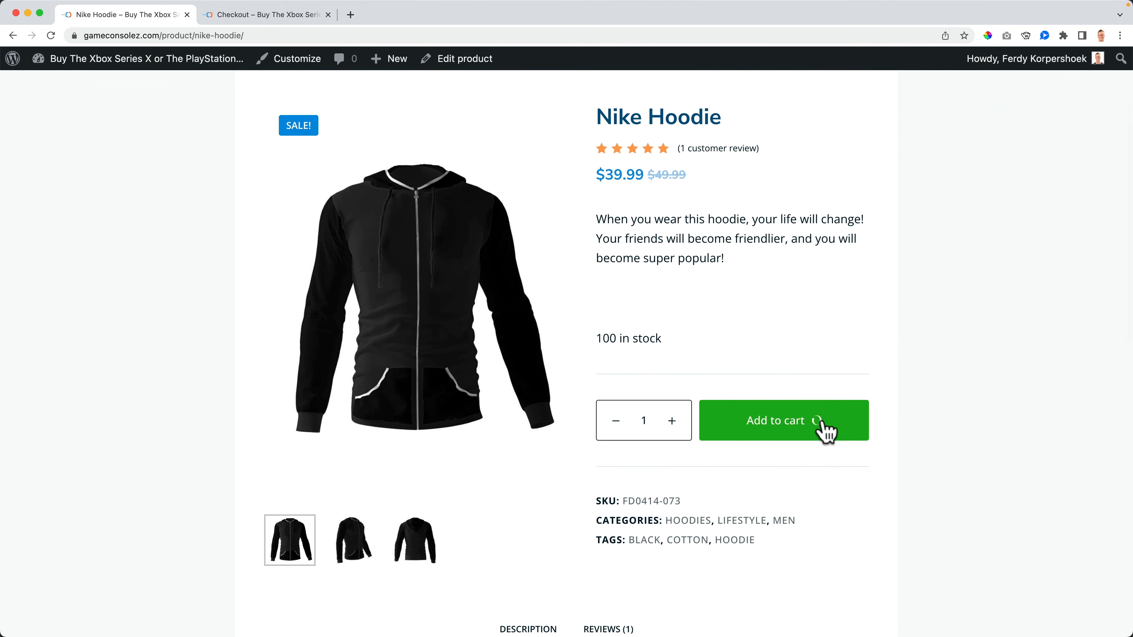
left_click(817, 432)
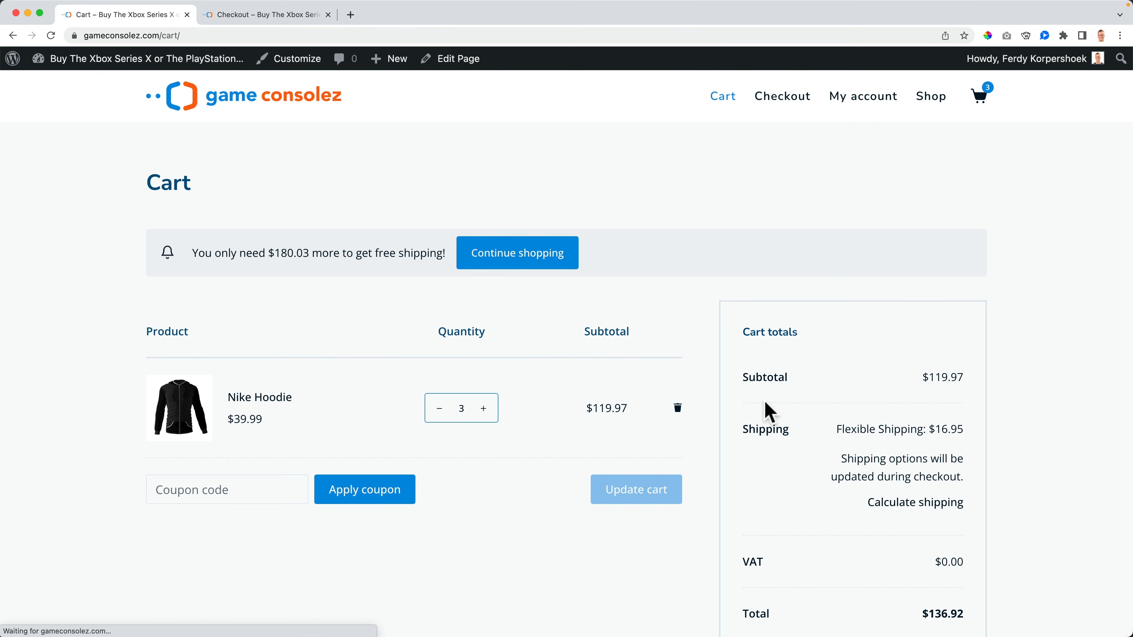
mouse_move(963, 112)
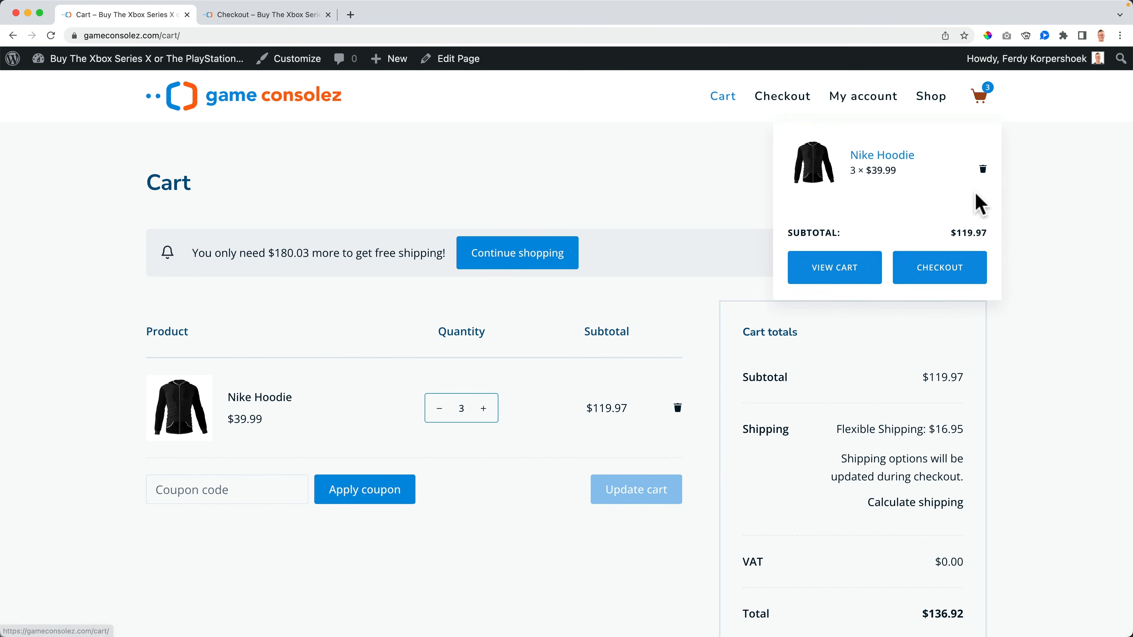
left_click(961, 270)
scroll(629, 313, "down", 10)
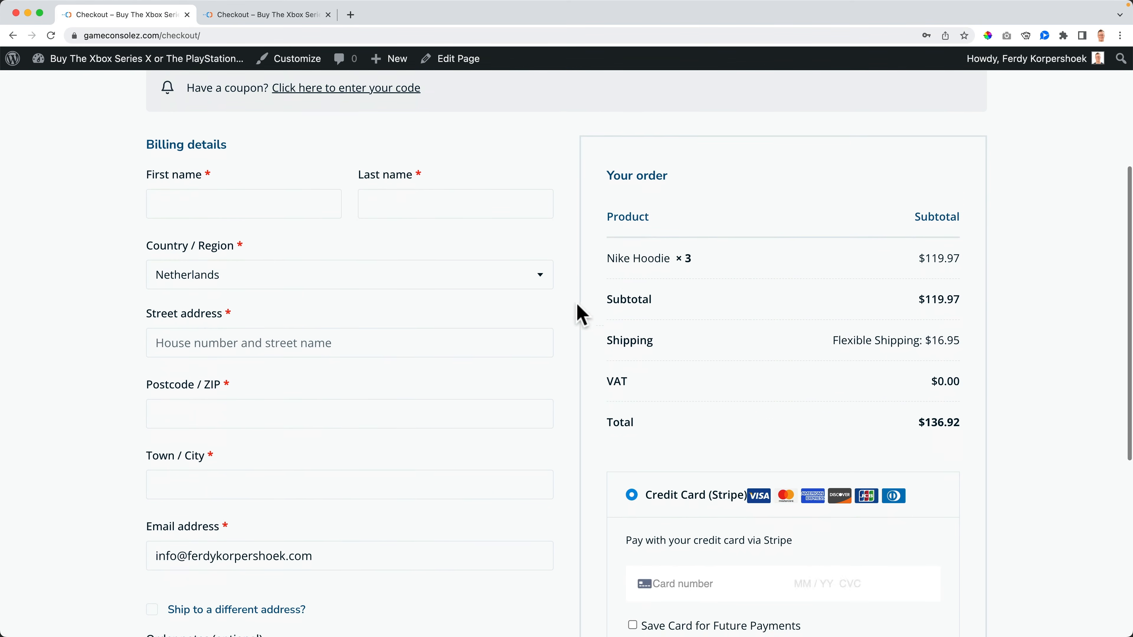
left_click(708, 444)
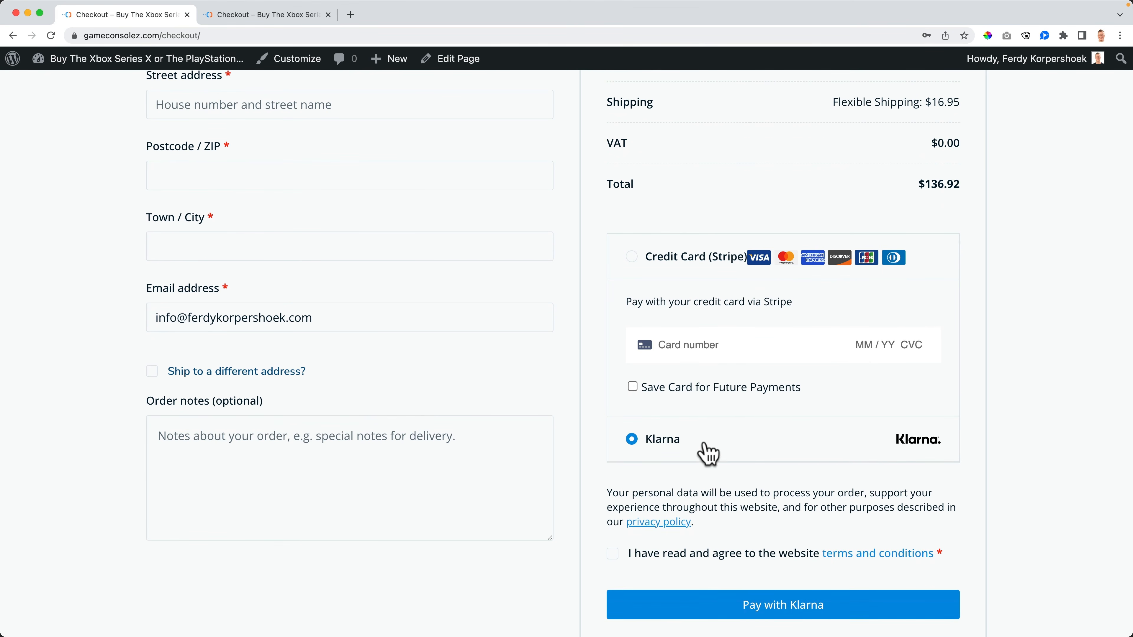
Step: Close the checkout tab and bring up the WordPress admin dashboard in a new tab
key("super+w")
scroll(702, 347, "up", 10)
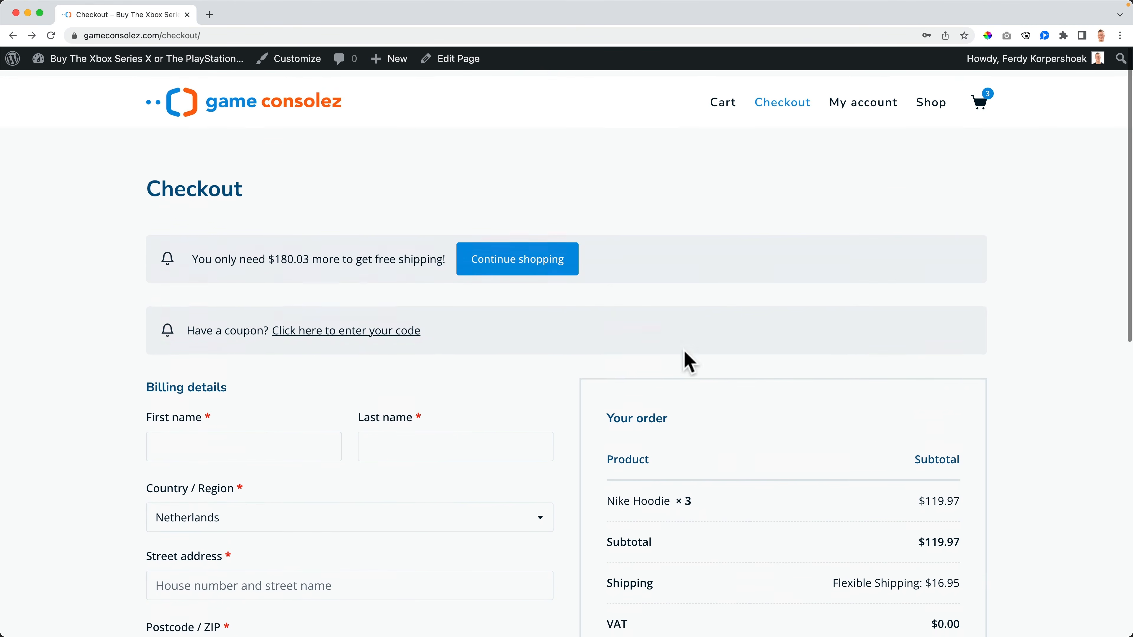
left_click(147, 59, "super")
left_click(257, 16)
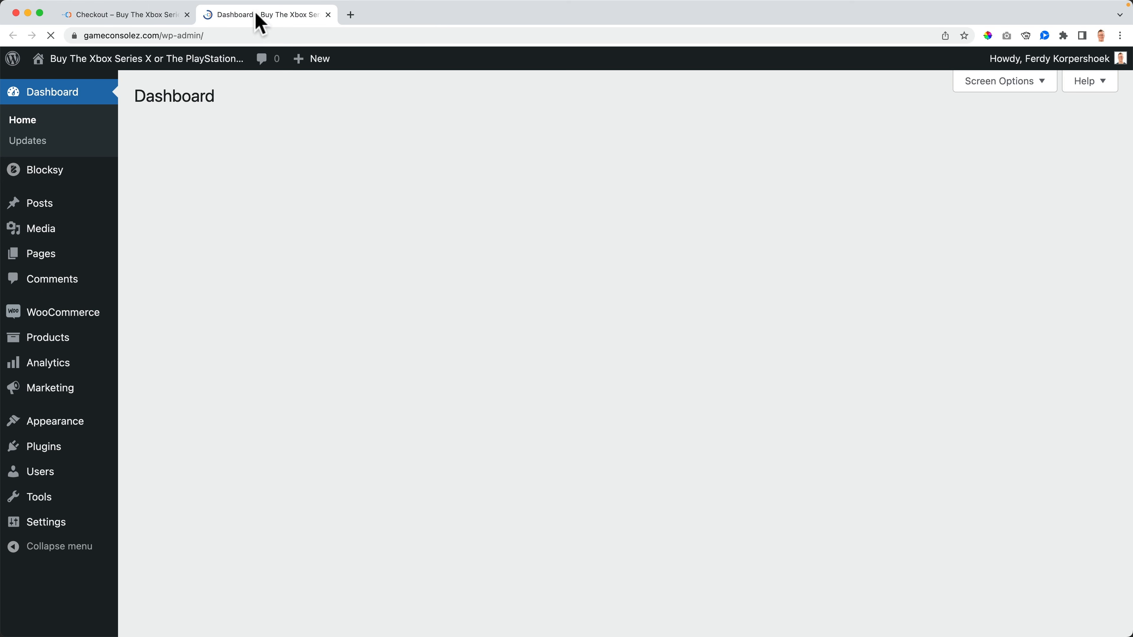
Step: Open the PayPal settings from WooCommerce Settings > Payments
mouse_move(72, 317)
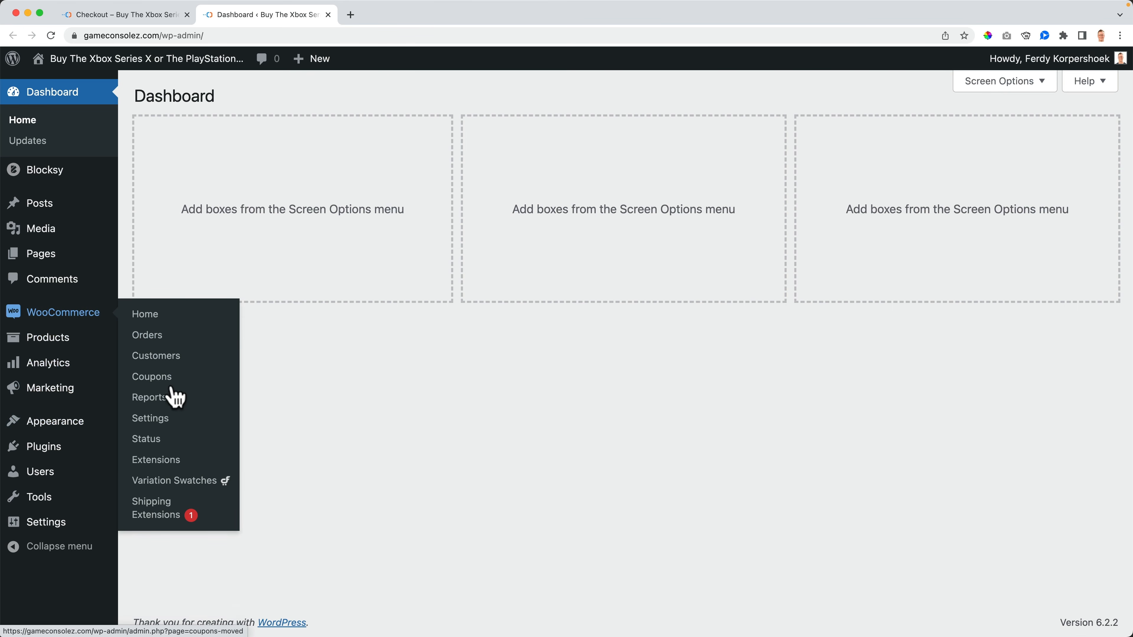
left_click(154, 418)
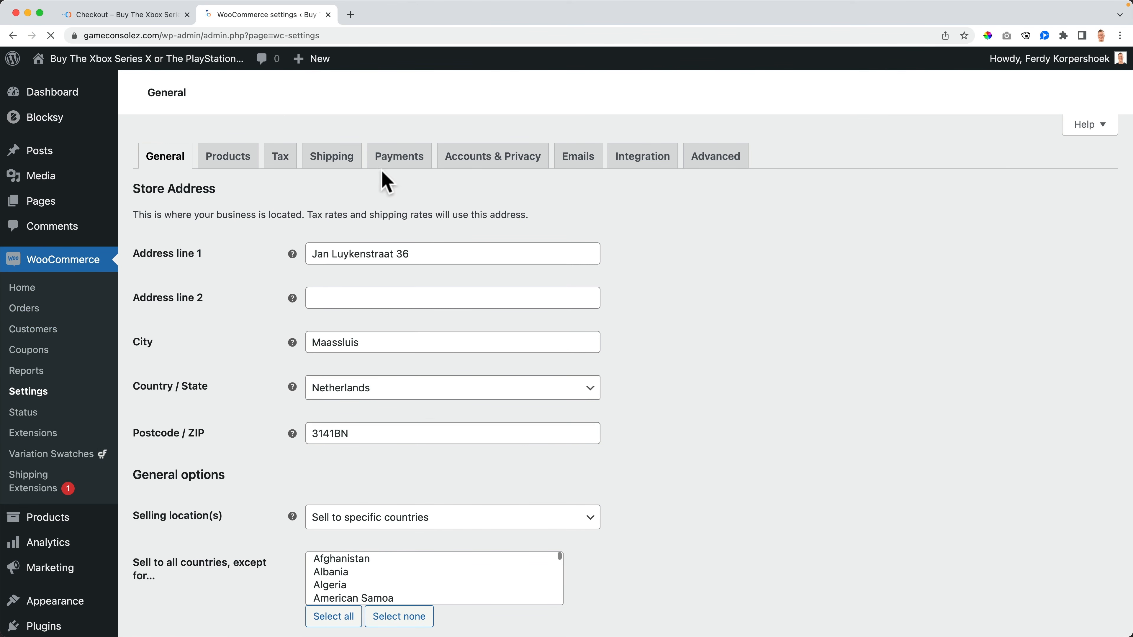
left_click(402, 162)
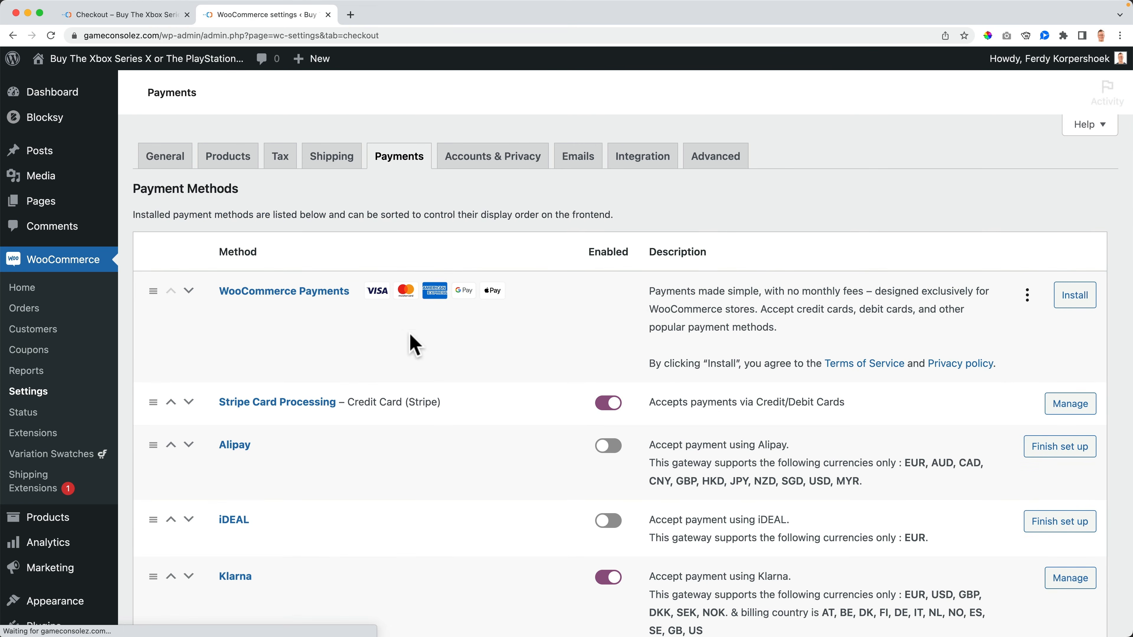
scroll(278, 448, "down", 10)
left_click(235, 452)
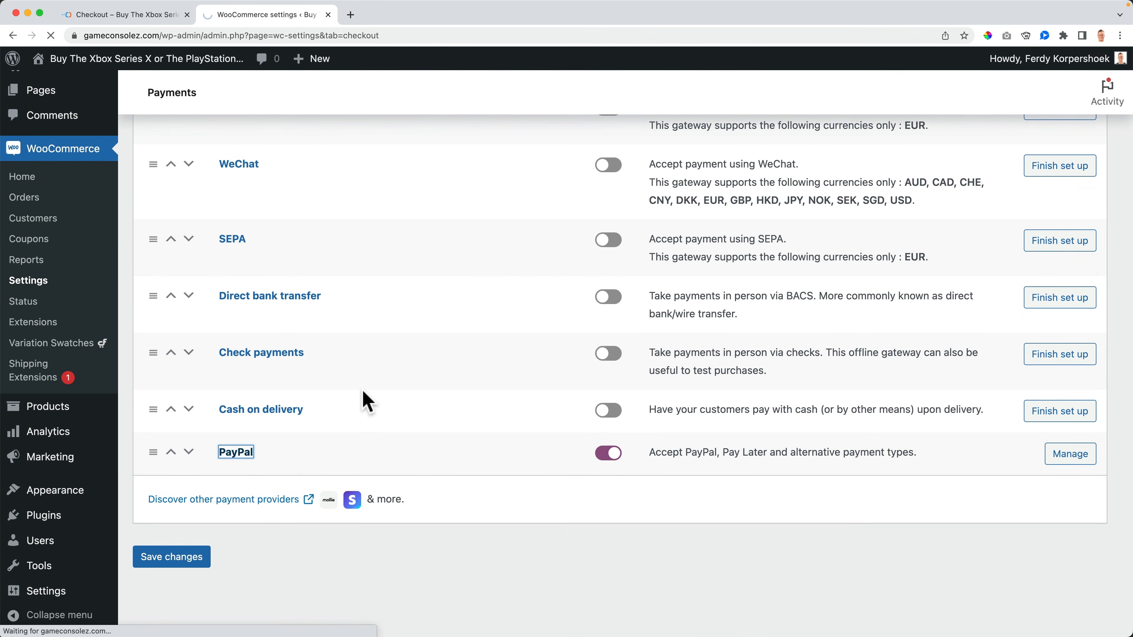
Step: Set PayPal Smart Button Locations to Checkout only and save
scroll(366, 400, "down", 10)
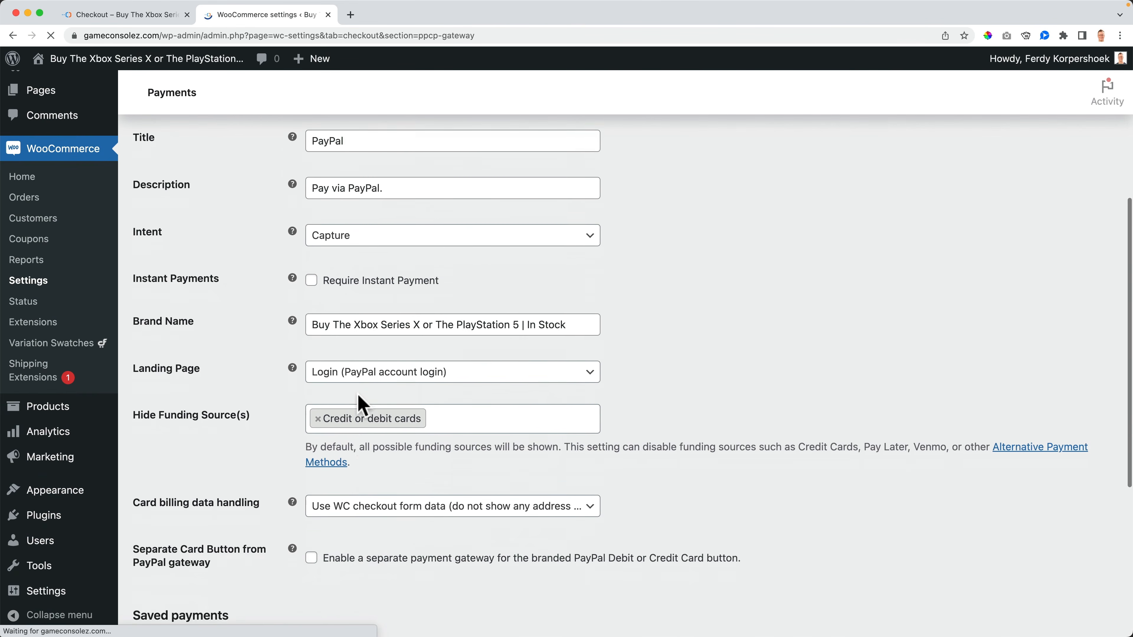
left_click(348, 460)
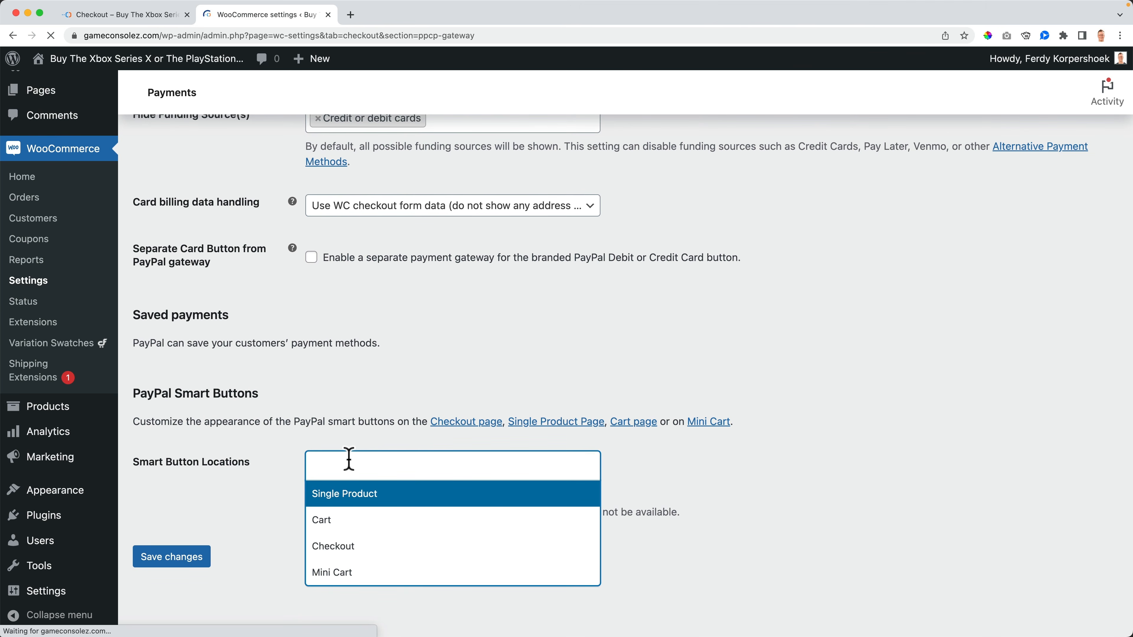
left_click(348, 548)
scroll(241, 527, "down", 5)
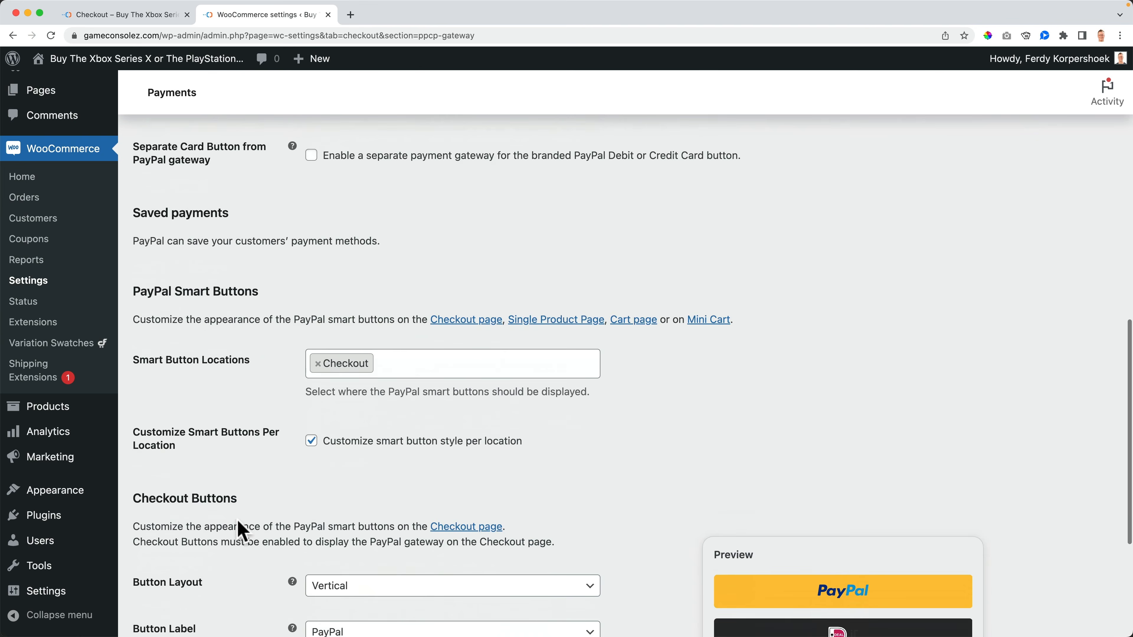
scroll(241, 526, "down", 1)
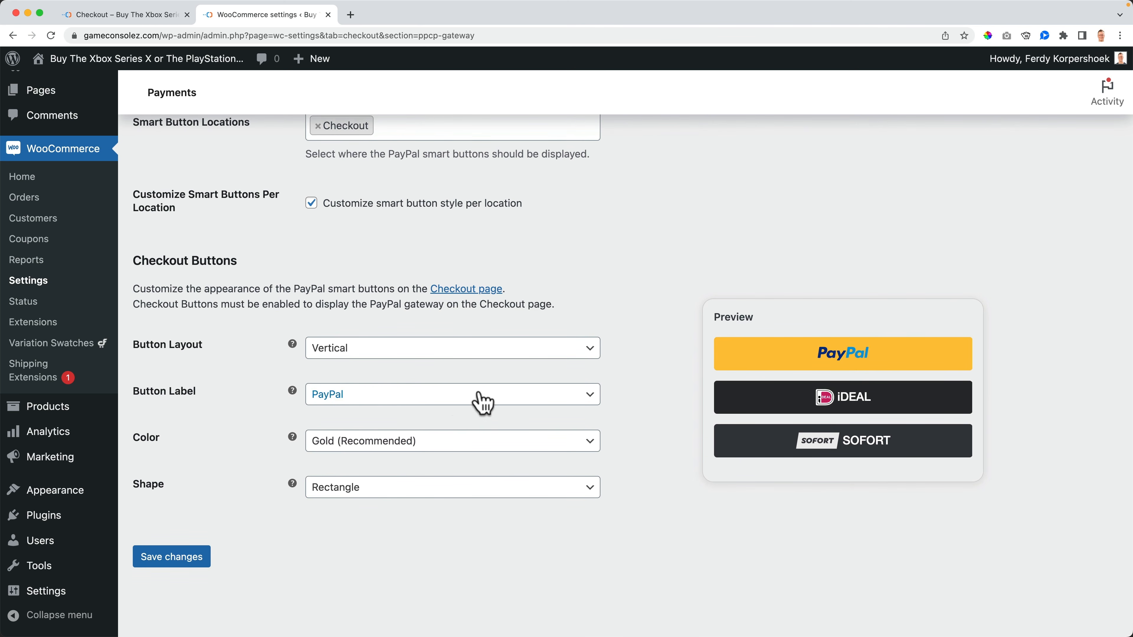
scroll(202, 536, "up", 1)
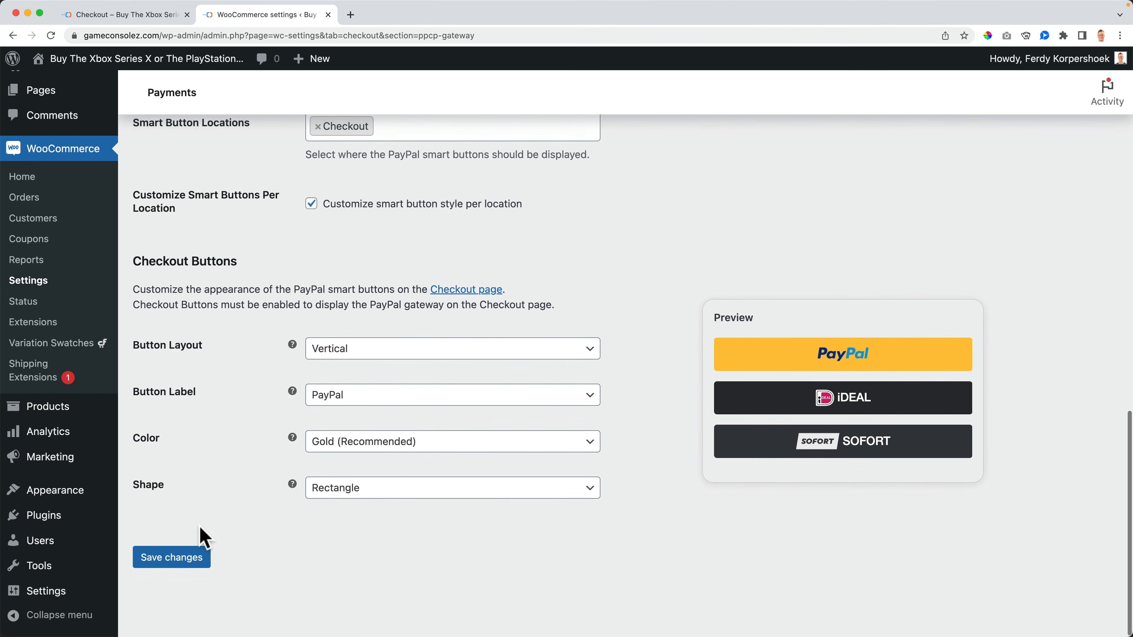
left_click(180, 564)
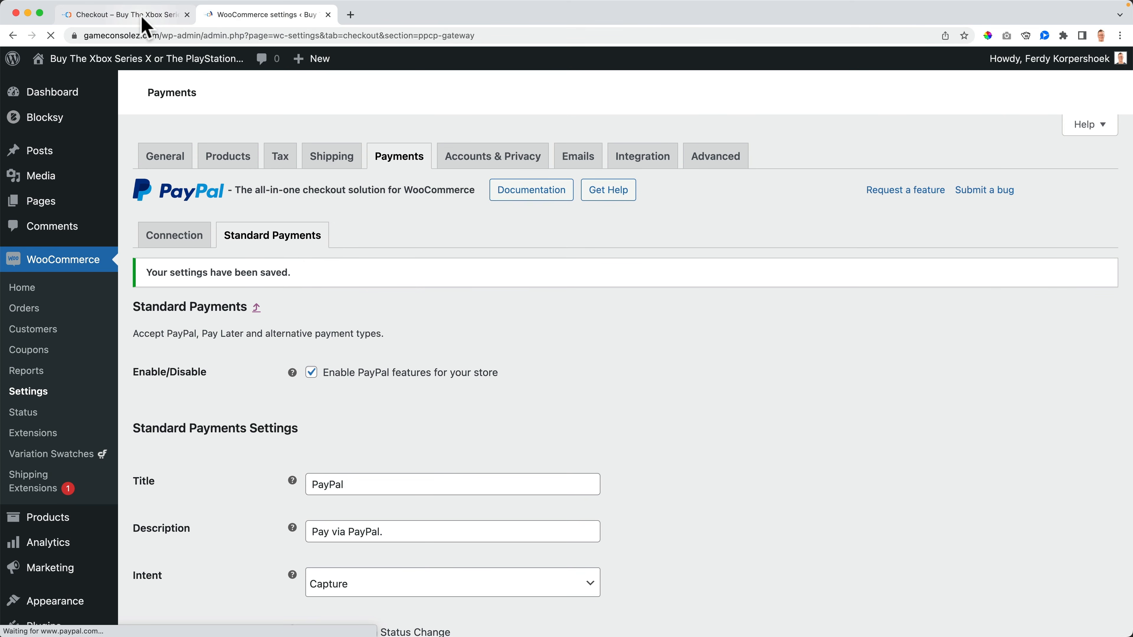
Step: On the store checkout page, select PayPal as the payment method
left_click(129, 14)
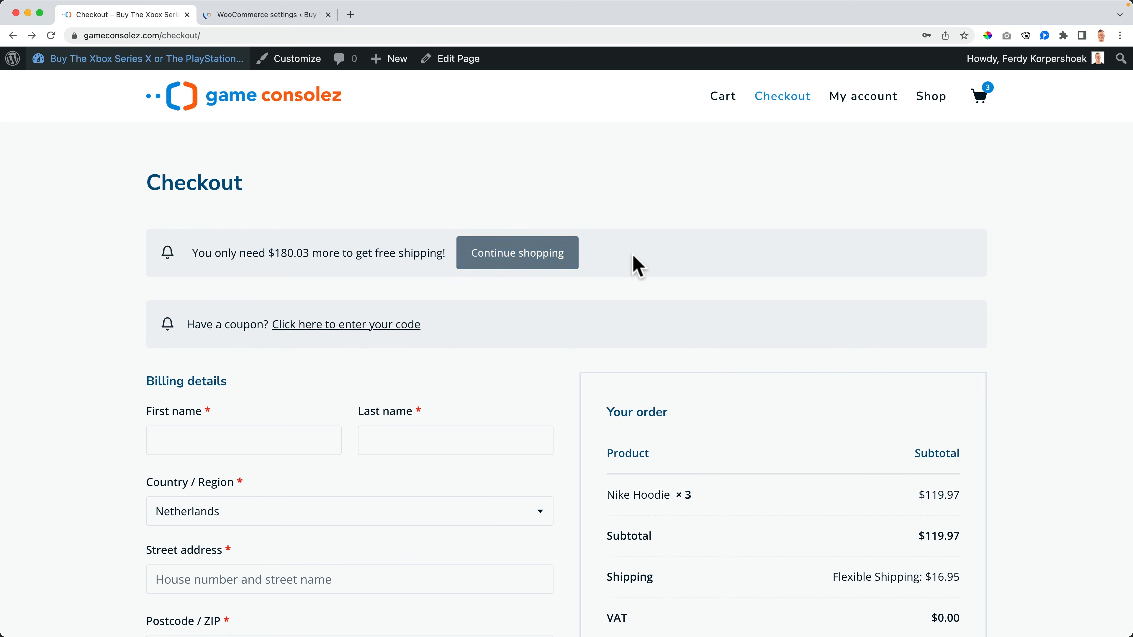
left_click(241, 16)
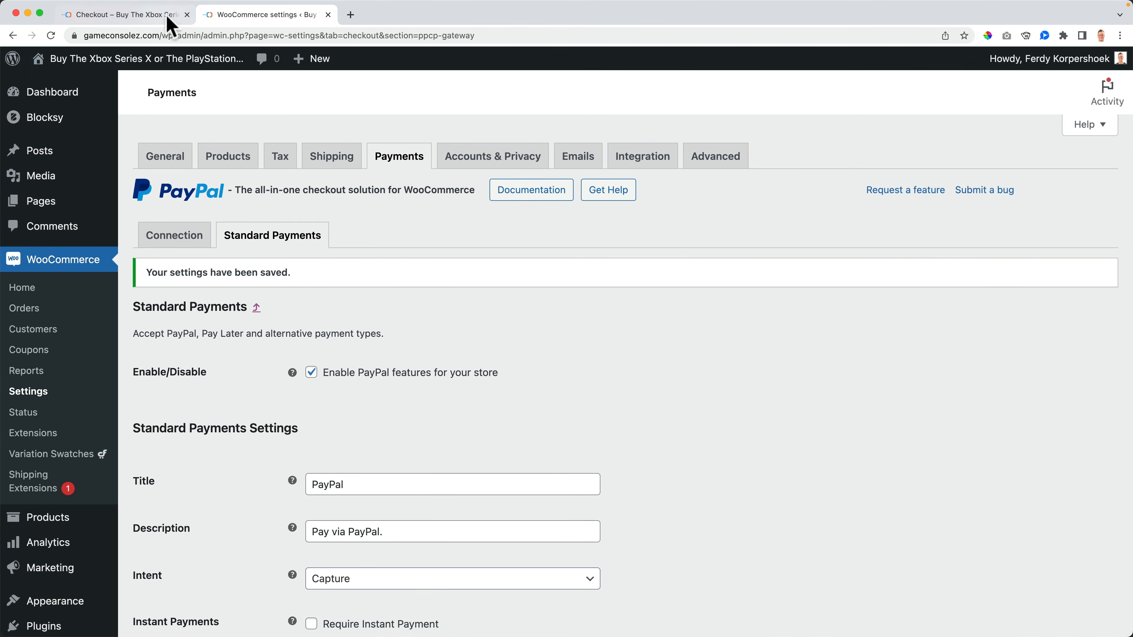
left_click(167, 18)
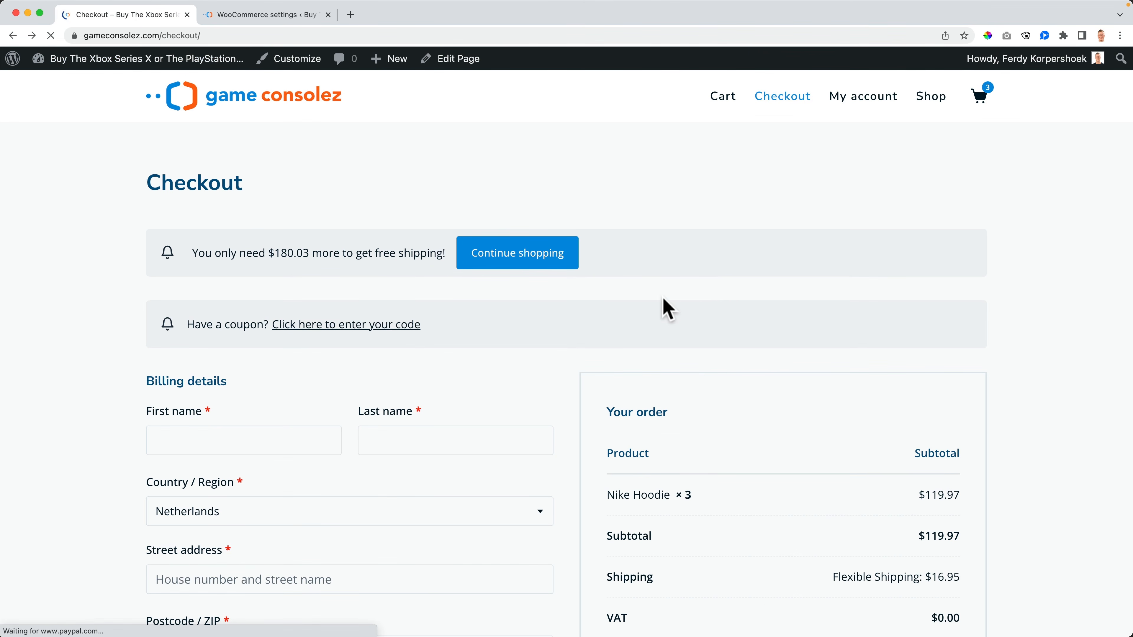
scroll(668, 309, "down", 10)
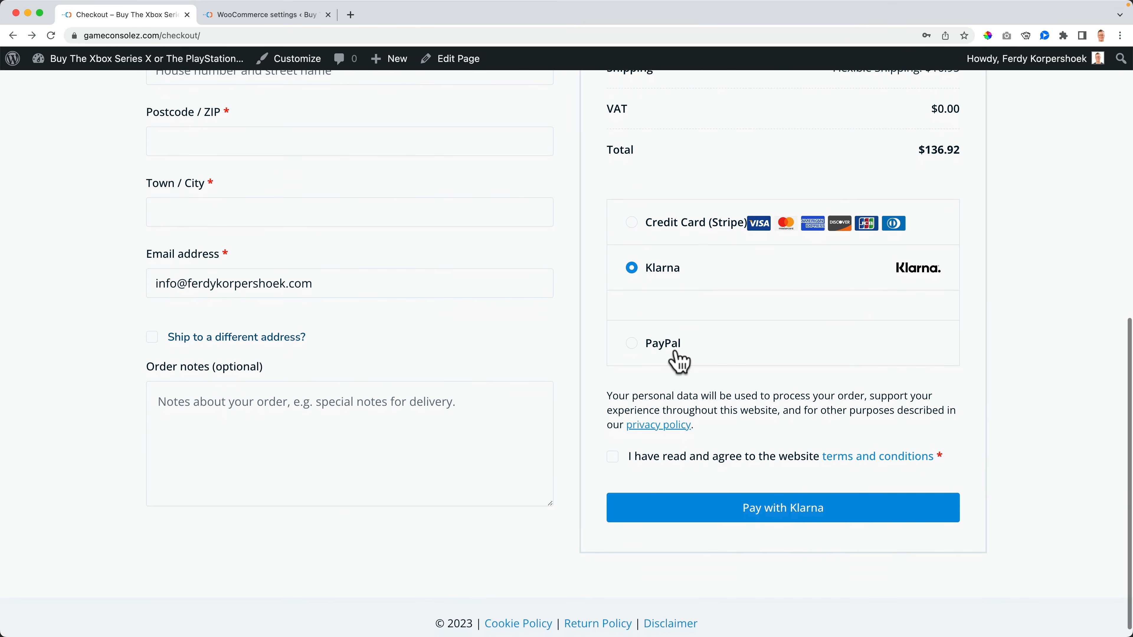
left_click(676, 353)
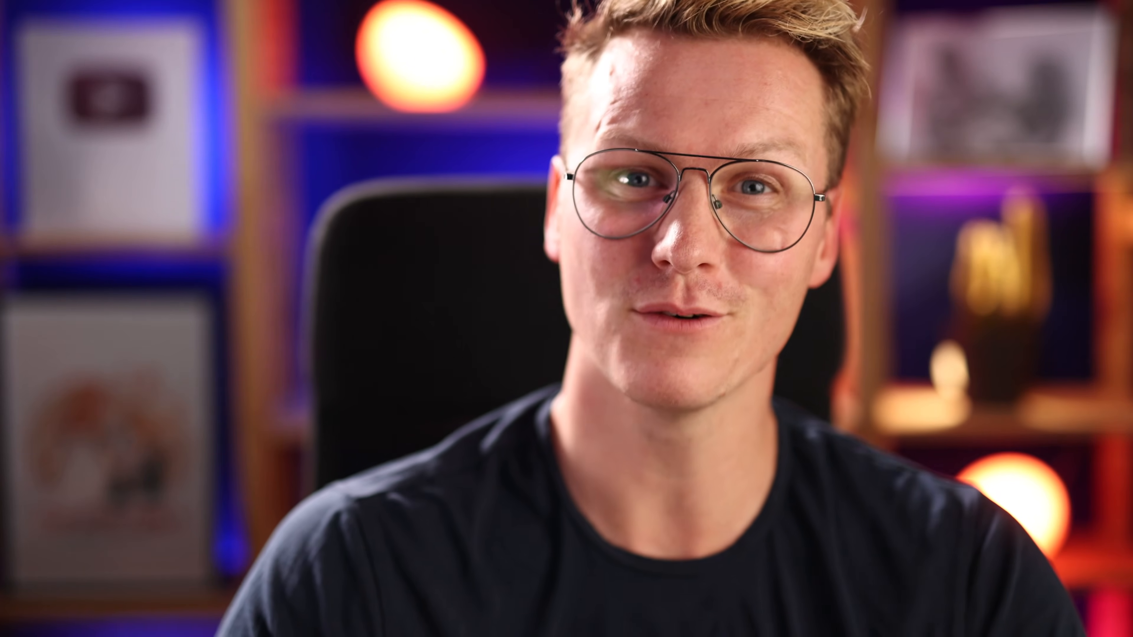